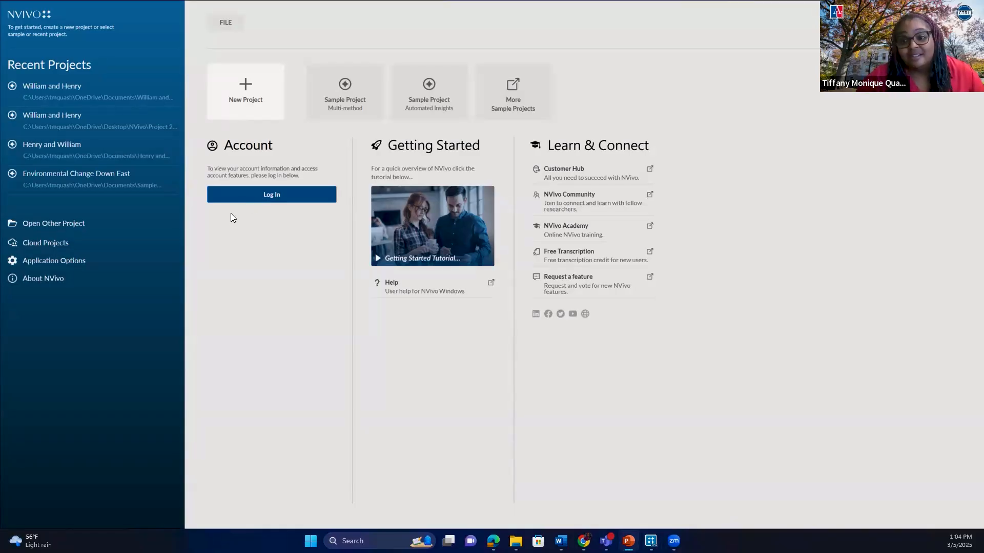
Start a new project titled "William and Henry (Practice)" and begin its description.
left_click(247, 87)
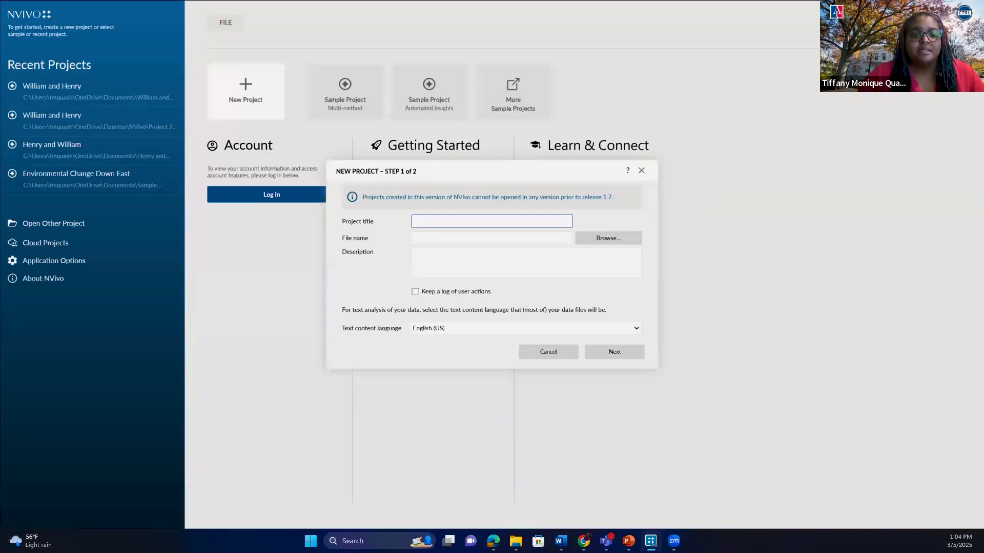
key("alt+Tab")
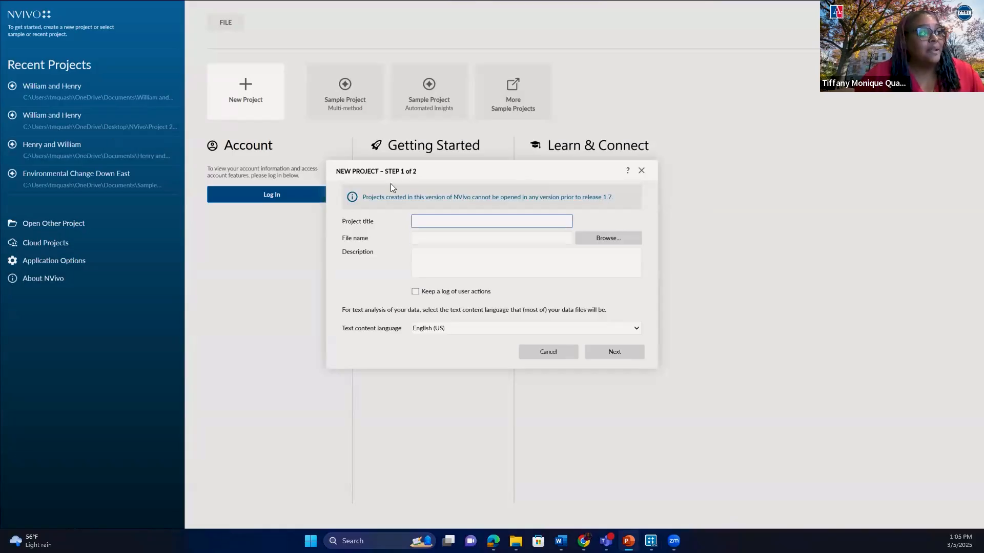
left_click(422, 221)
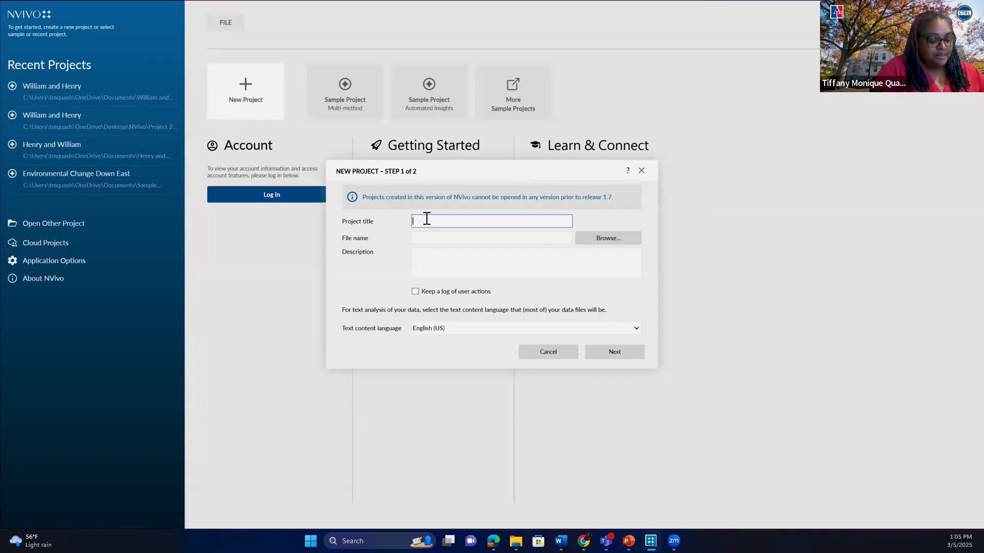
type("William and Henry")
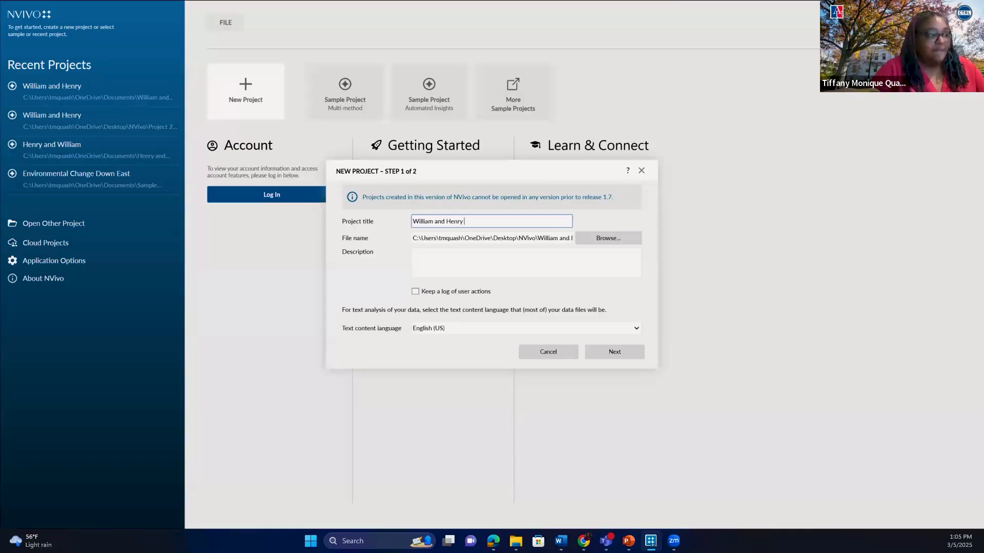
type("(")
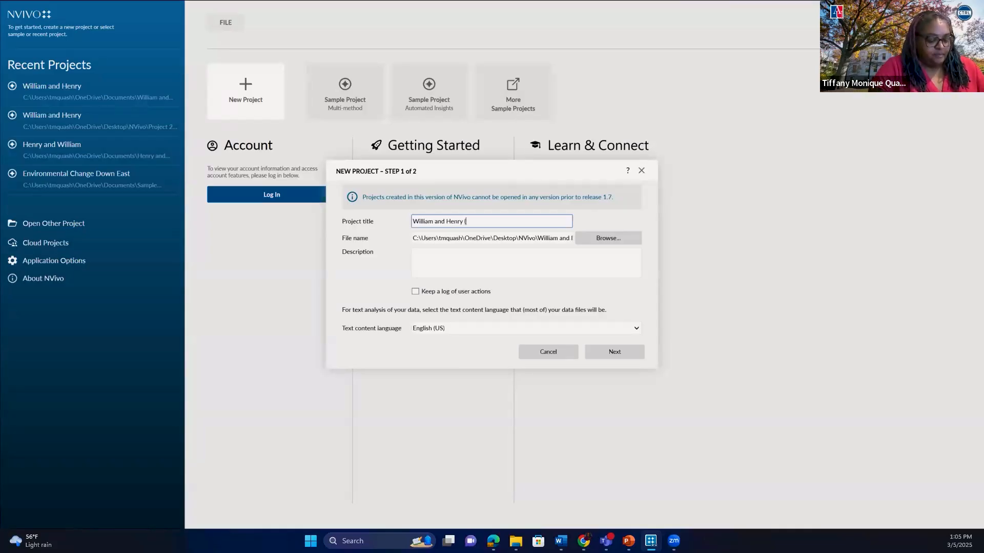
type("Prace")
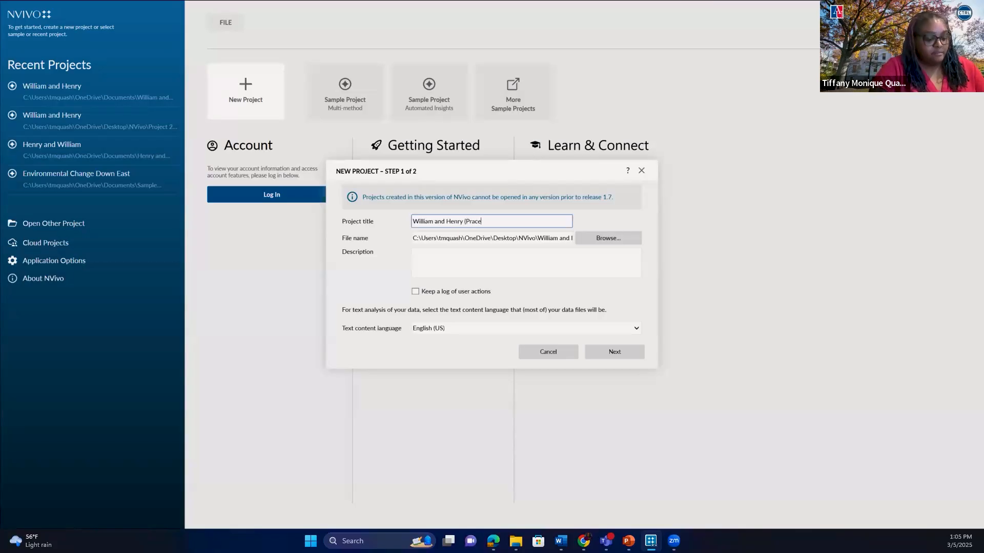
key("BackSpace")
type("tice)")
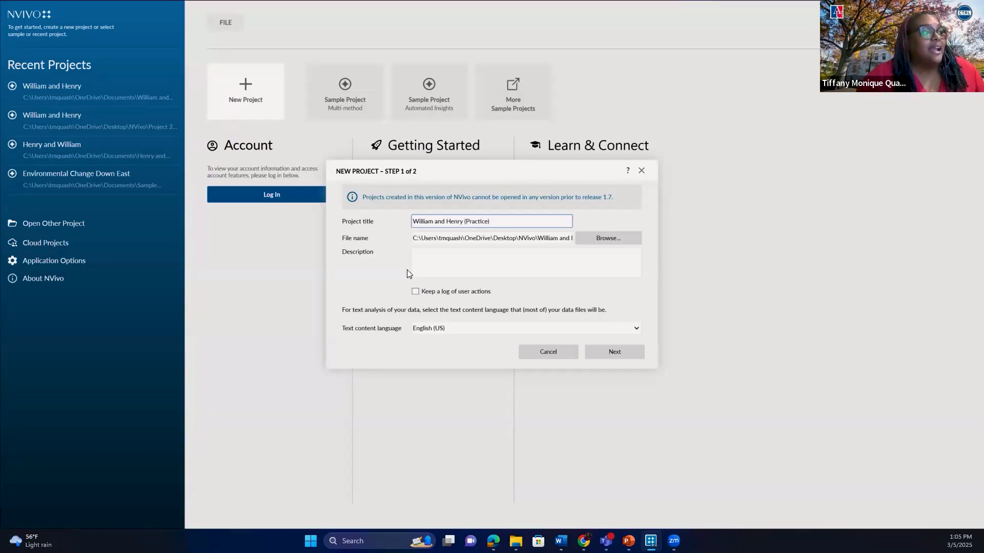
left_click(447, 253)
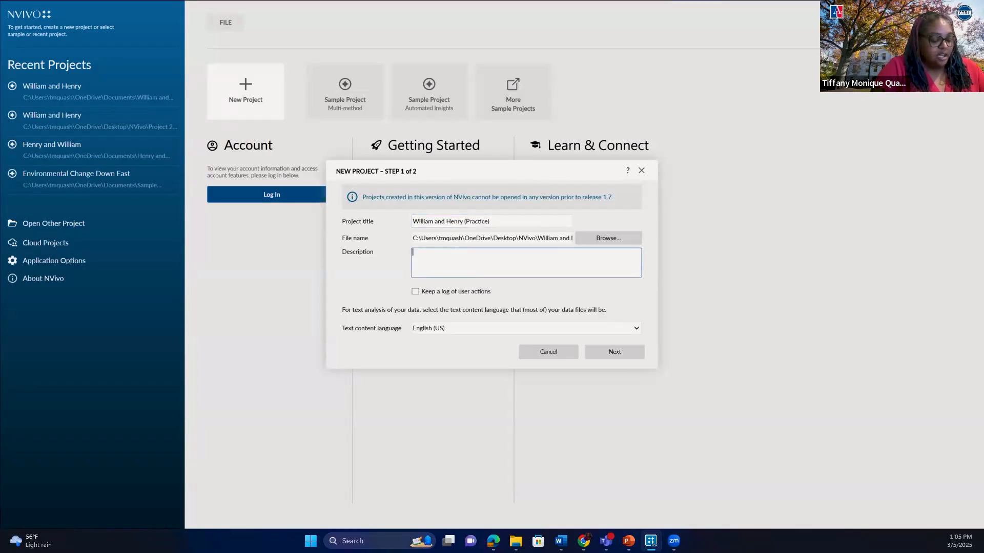
type("Otwa")
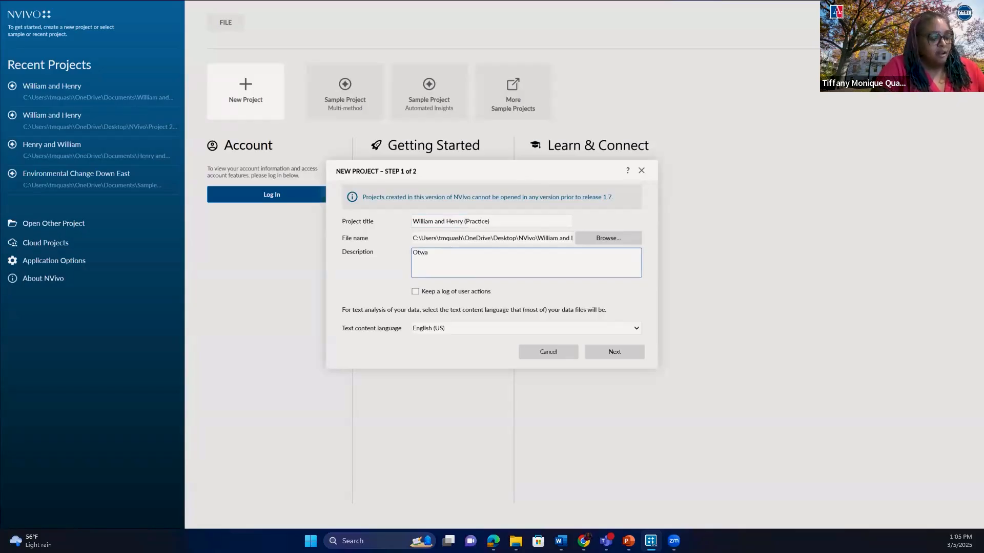
type("y")
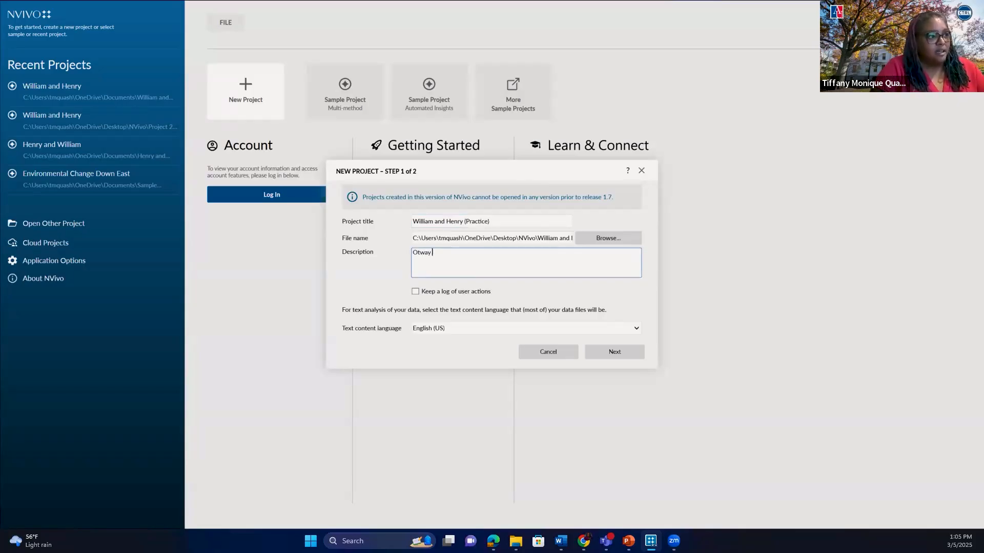
key("BackSpace")
key("BackSpace")
key("BackSpace")
key("BackSpace")
key("BackSpace")
key("BackSpace")
Describe the project as "Down East interview with William" and create it with save reminders every 15 minutes.
type("Down East interview with William")
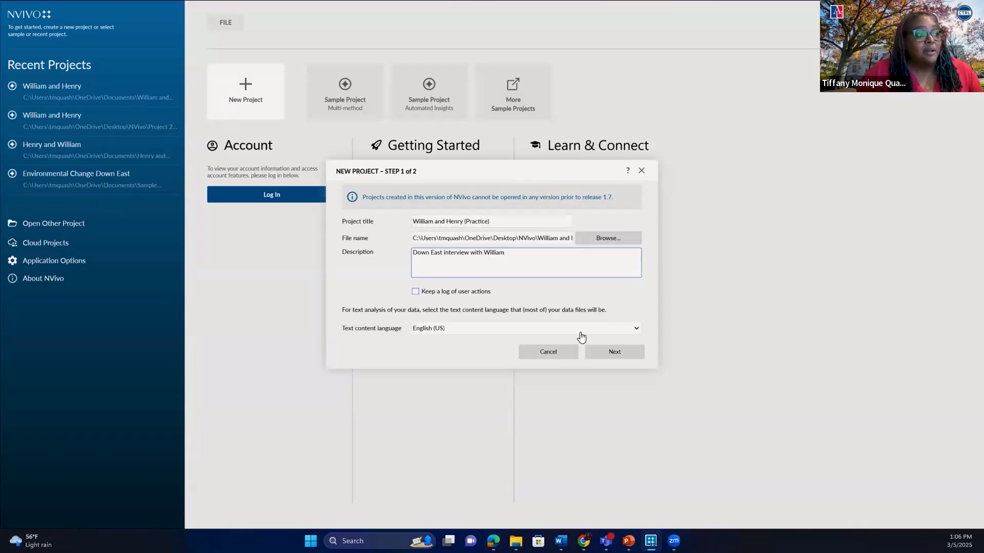
left_click(618, 352)
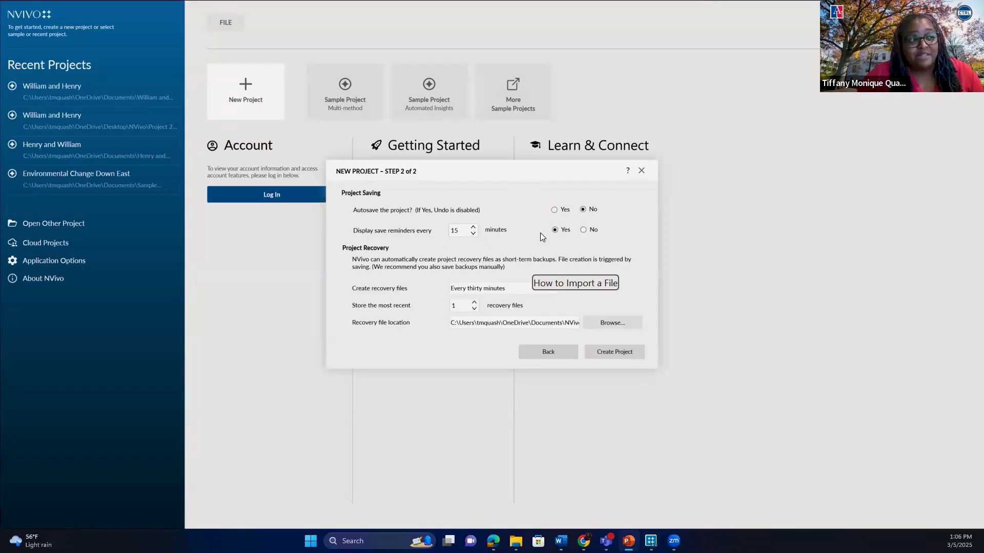
left_click(472, 229)
left_click(473, 229)
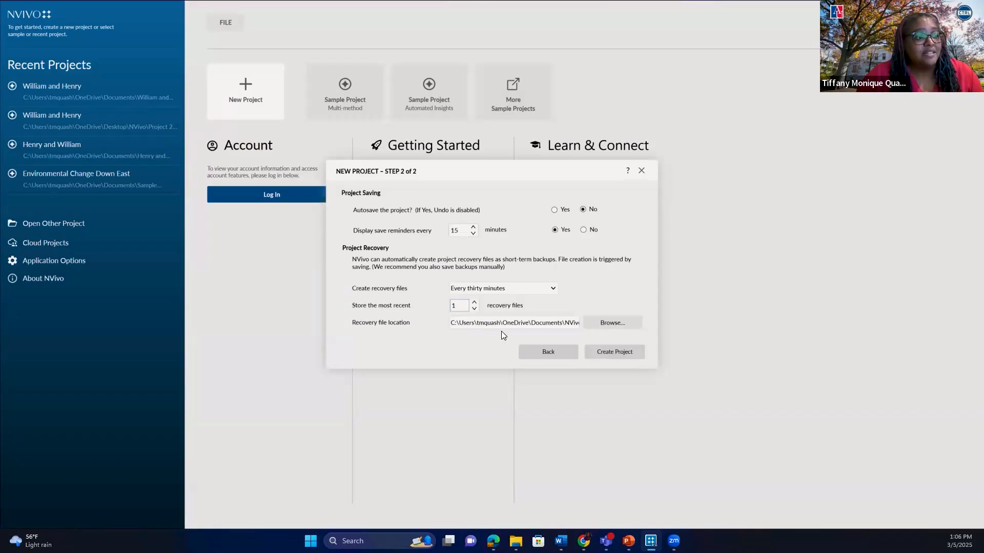
left_click(612, 354)
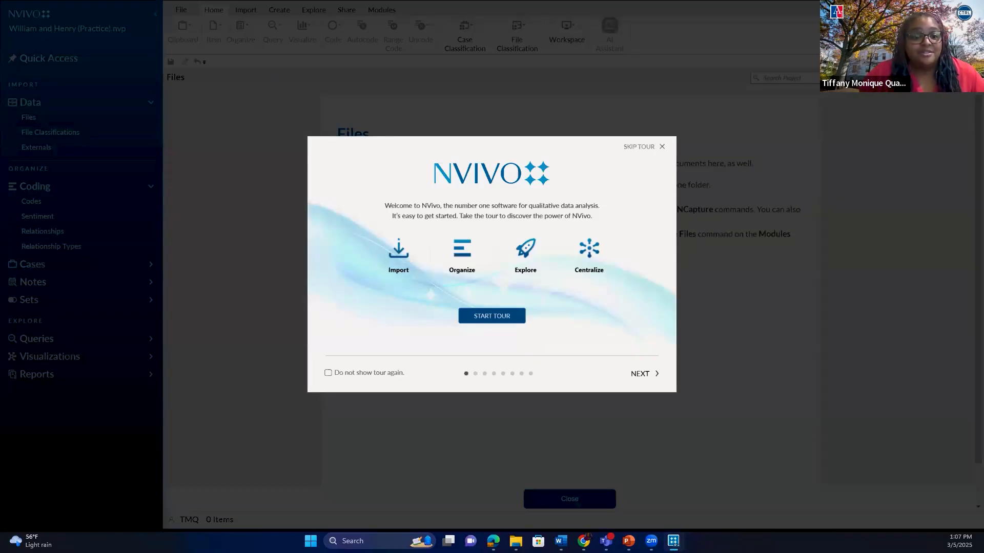
Go through the introductory tour's pages on notes, queries, visualisations and centralizing, and exit it.
key("alt+Tab")
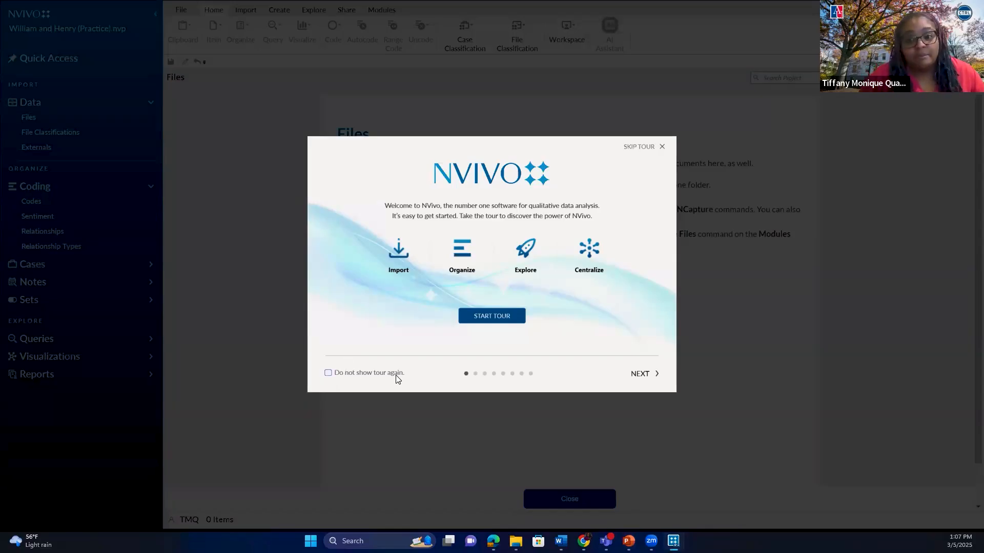
left_click(496, 316)
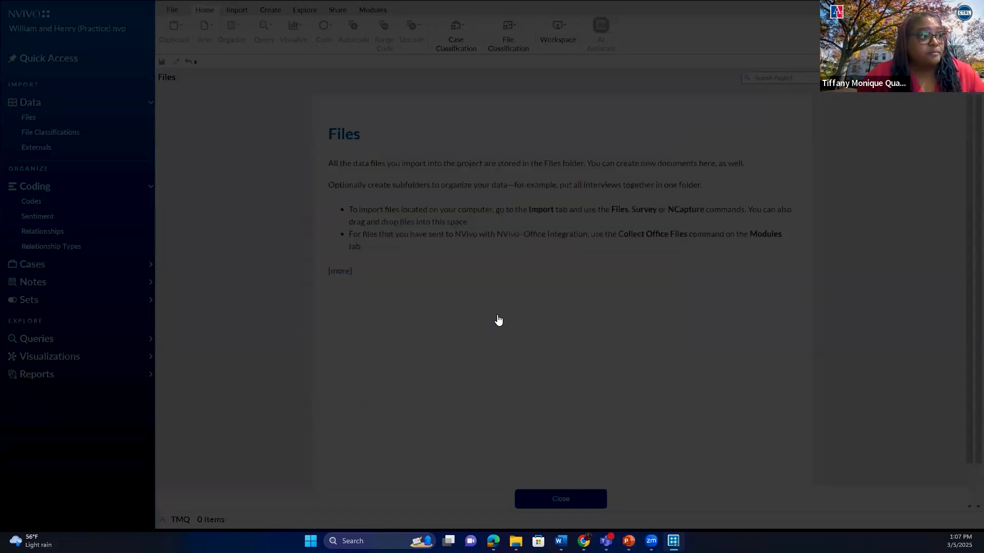
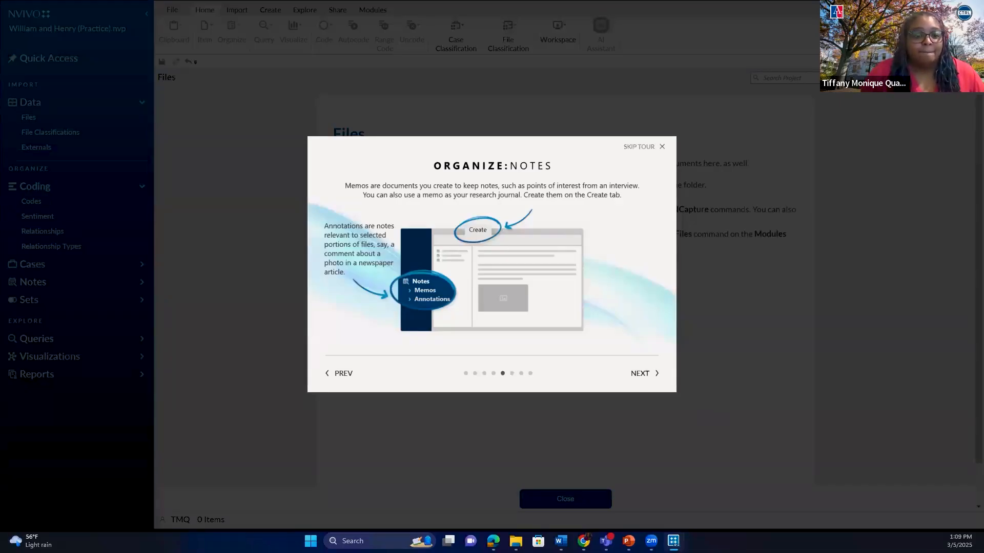
left_click(640, 378)
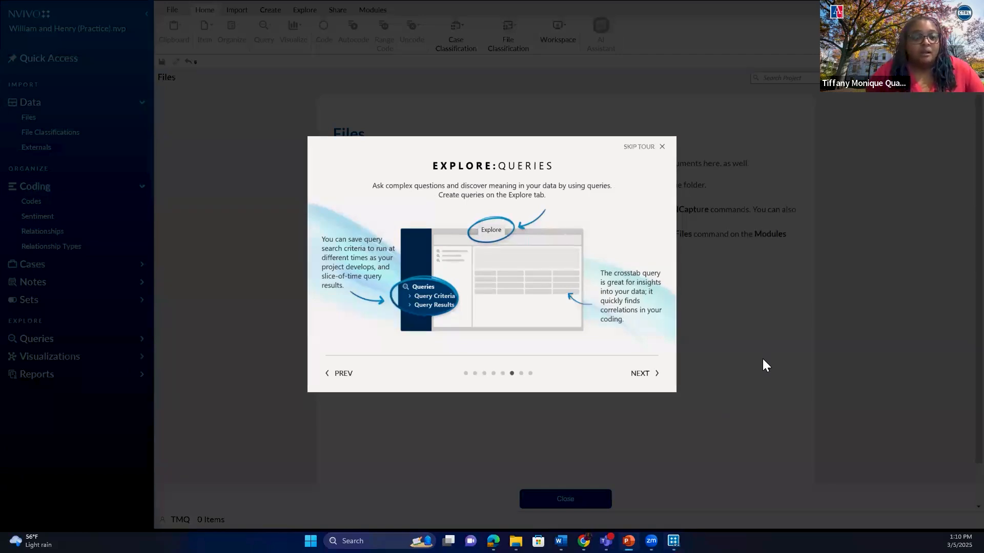
left_click(644, 375)
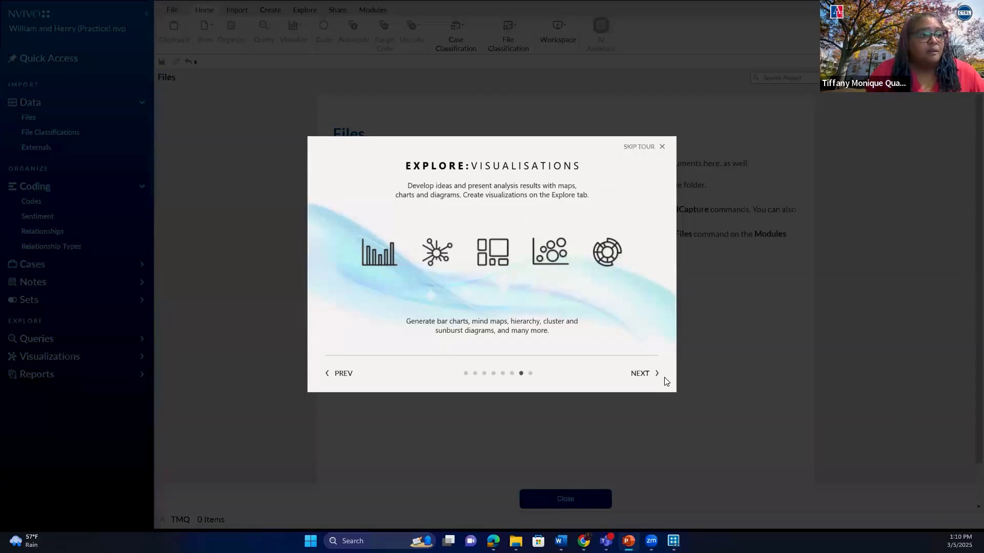
left_click(638, 384)
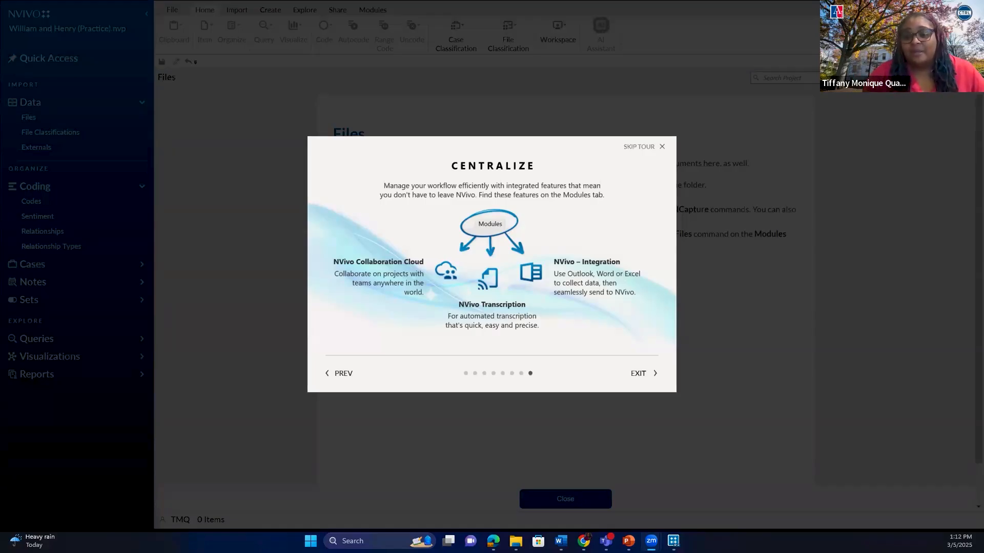
left_click(647, 377)
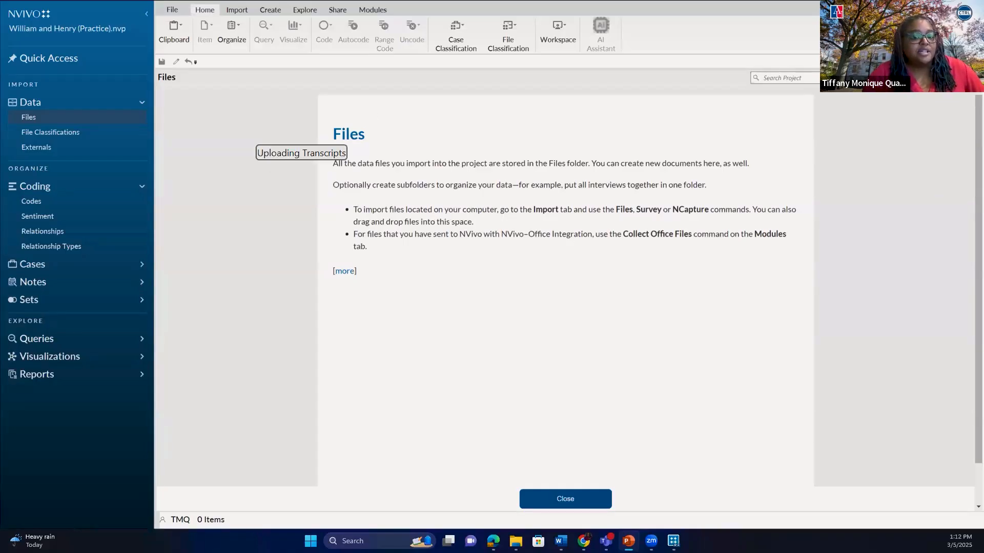
Import the William Word document from the Taguette Training folder into the project's files.
left_click(233, 9)
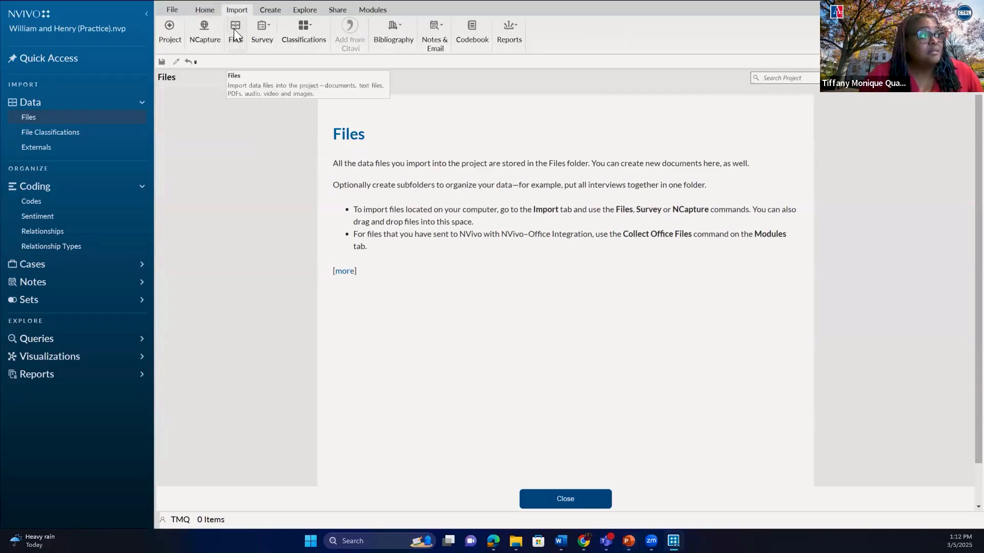
left_click(233, 29)
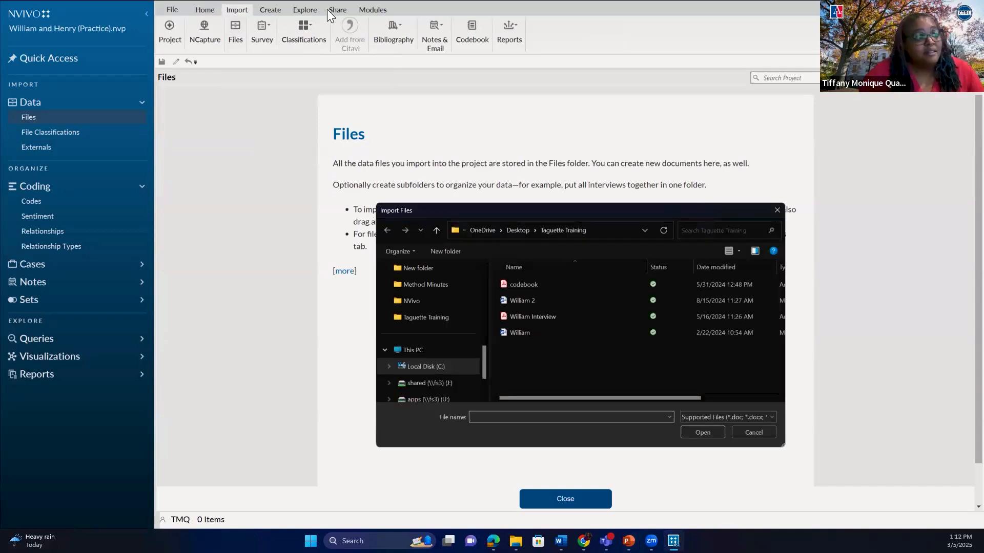
left_click(515, 336)
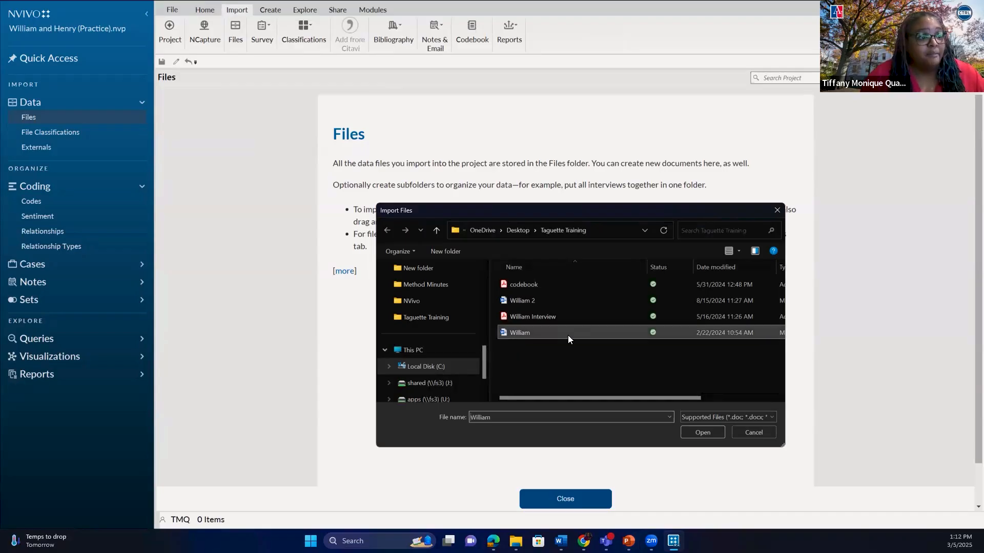
left_click(703, 433)
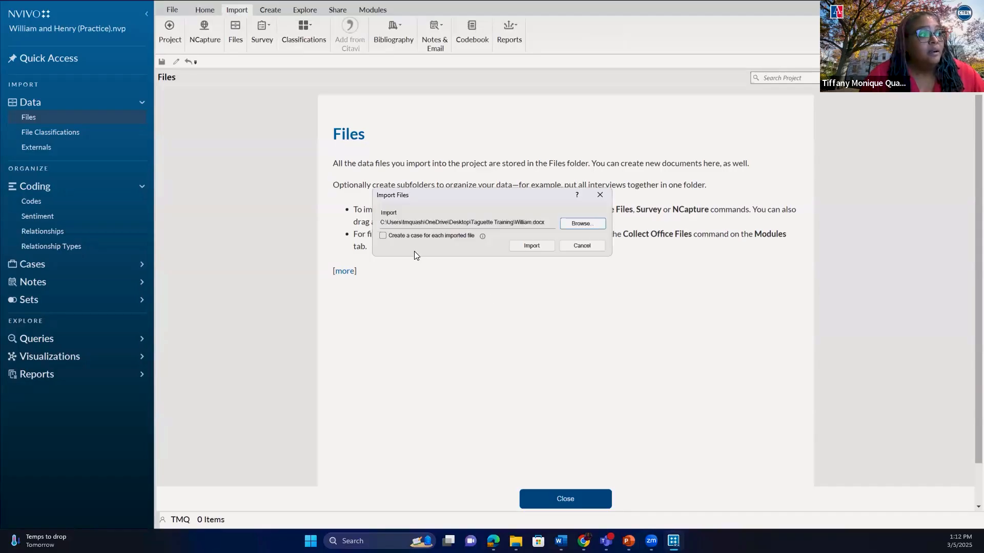
left_click(525, 246)
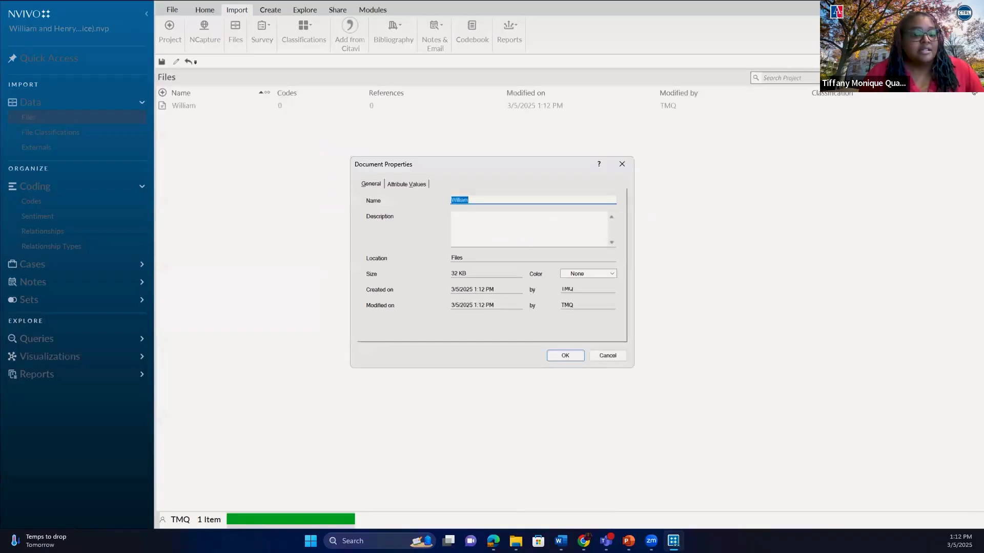
Name the imported document "William and Henry (Transcript)" and describe it as "Henry's interview regarding Down East".
key("alt+Tab")
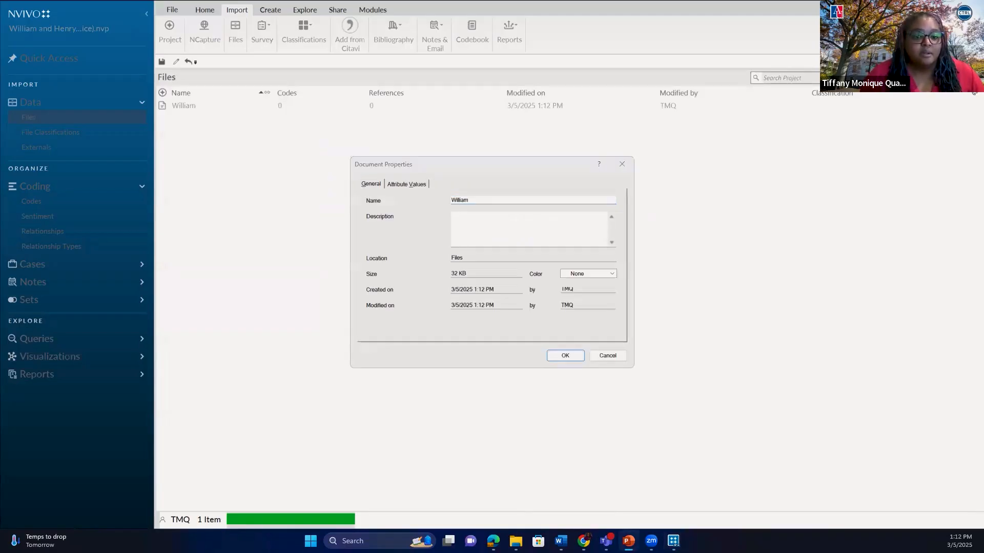
left_click(482, 198)
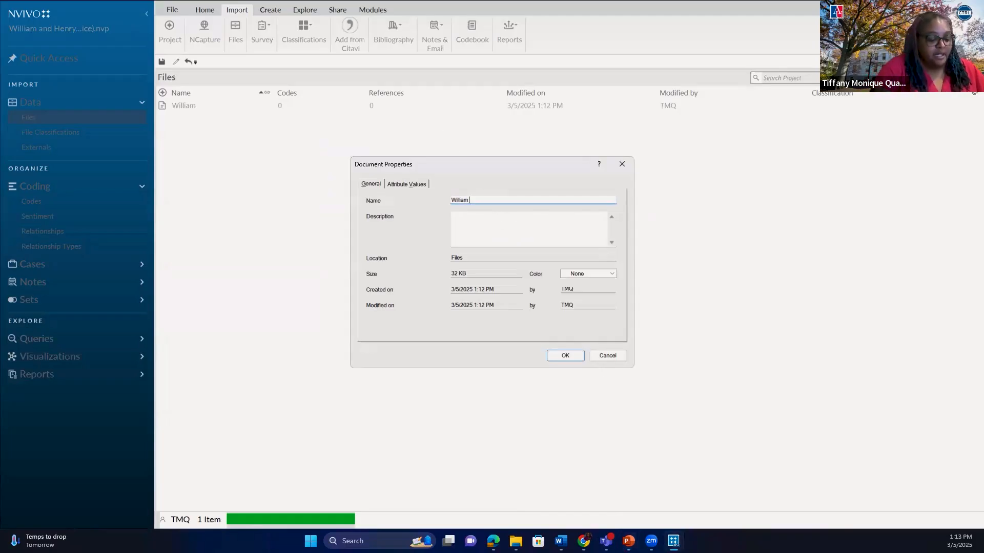
type("and ")
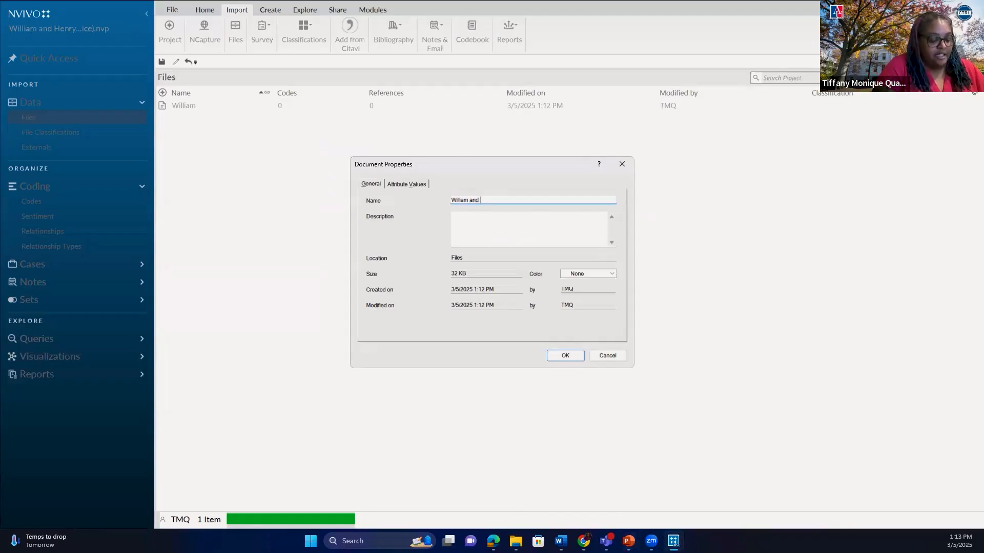
type("Henry (Transcript")
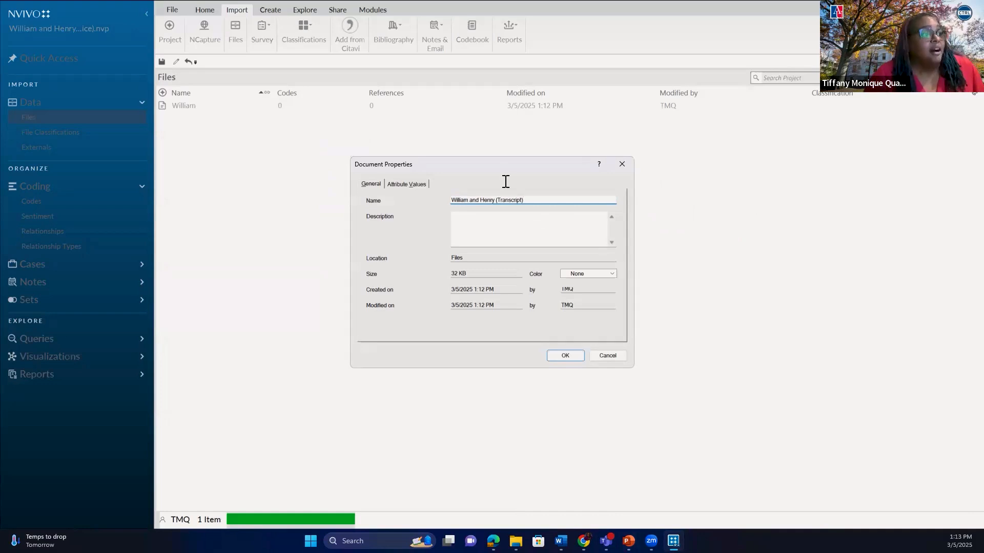
left_click(495, 227)
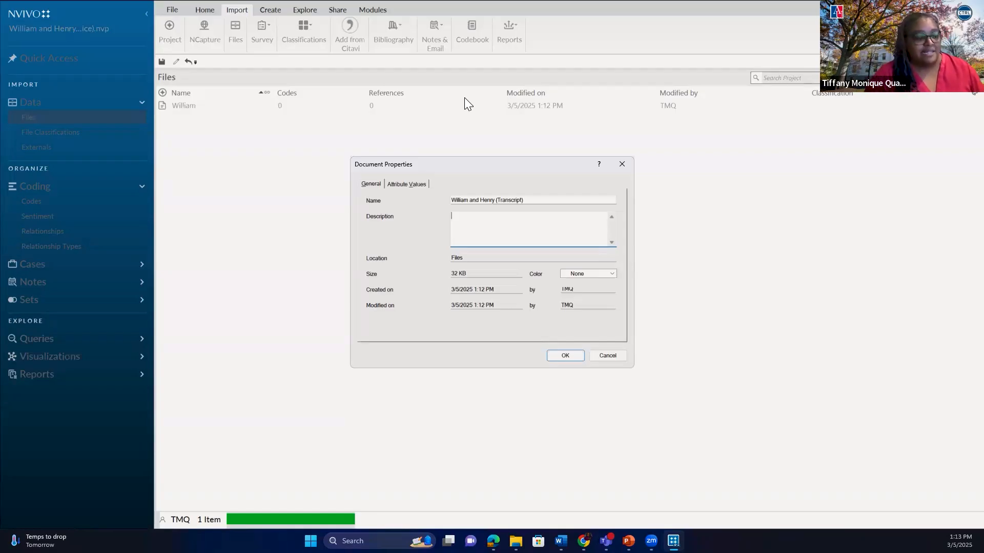
type("Henr")
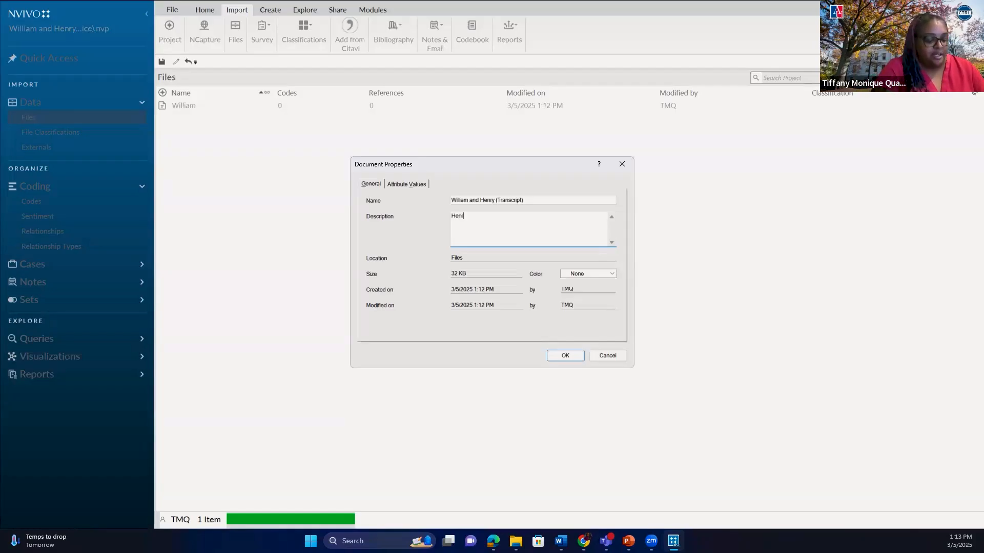
type("y's interview regarding Down East")
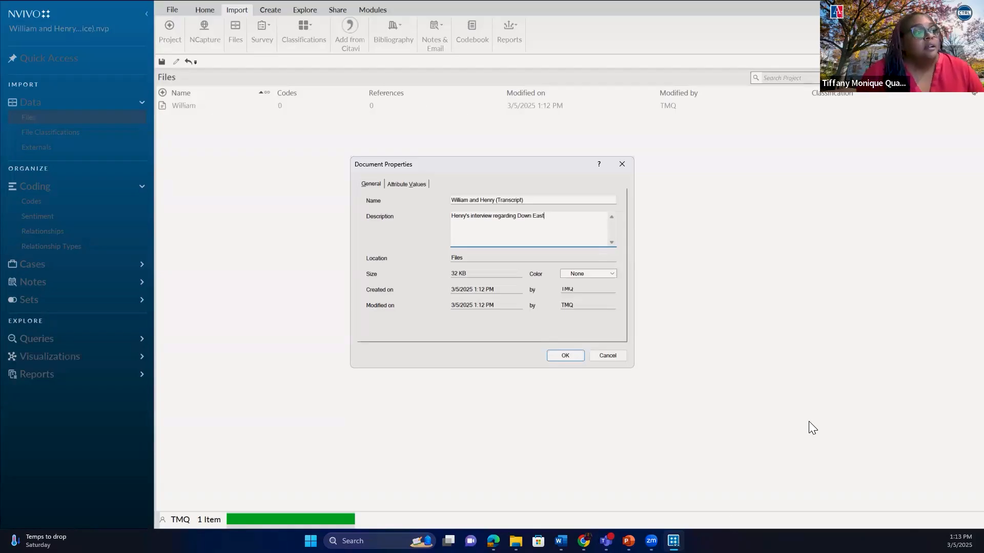
left_click(565, 355)
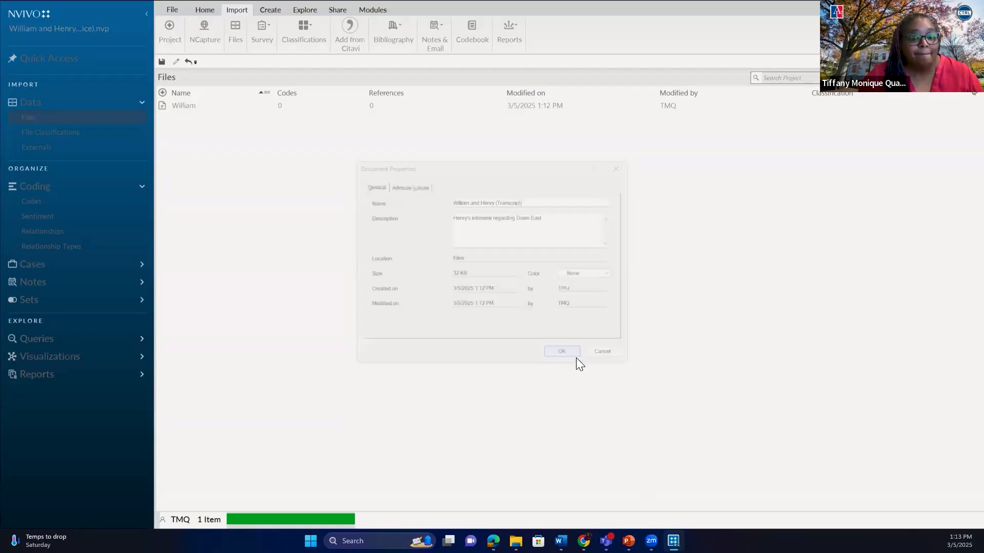
left_click(674, 542)
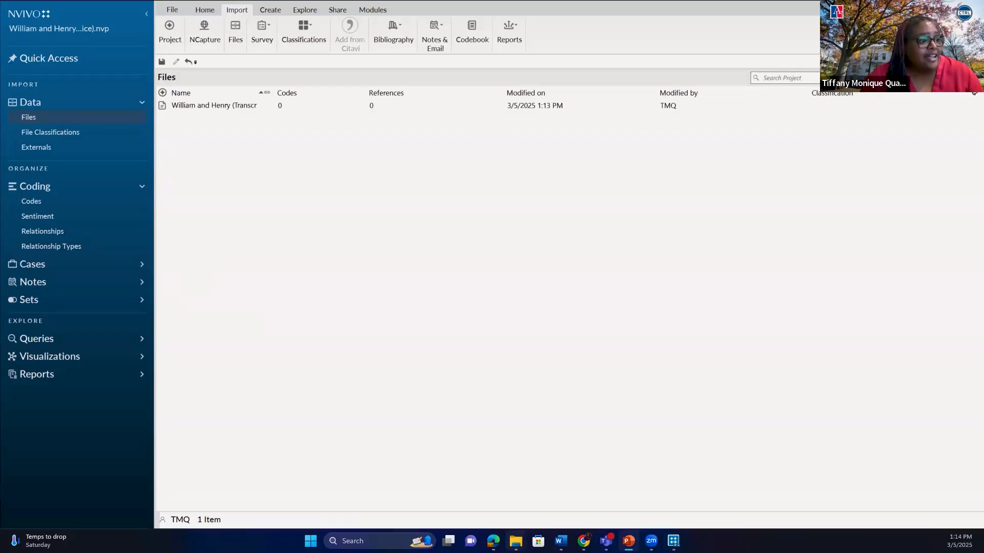
Open the William Word document from the Taguette Training folder, look over its Q.1 heading, and return to NVivo.
mouse_move(515, 540)
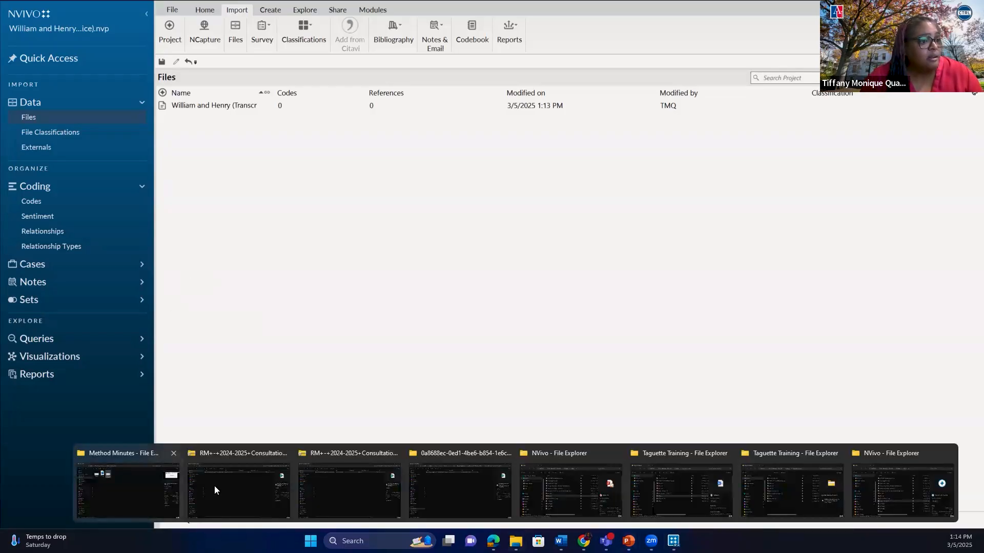
left_click(688, 479)
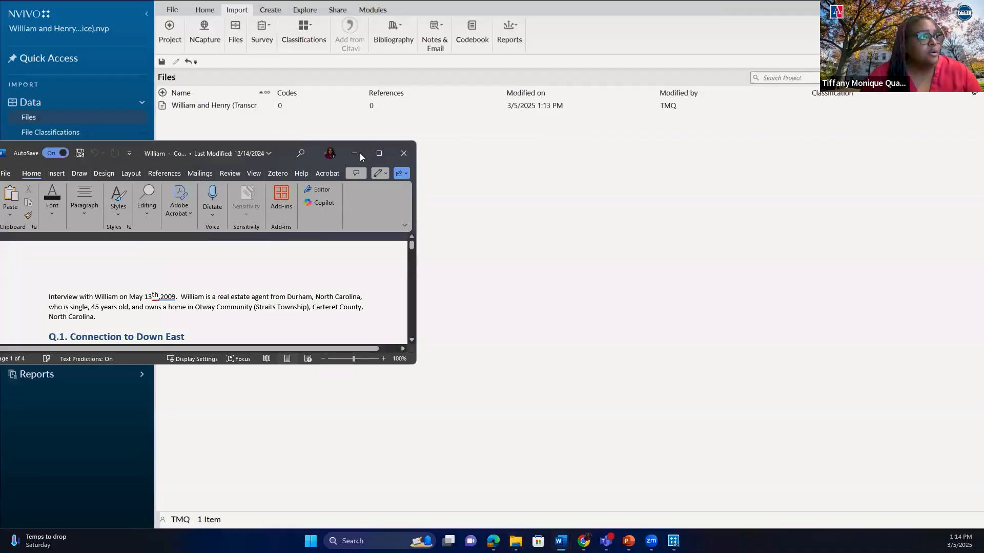
left_click(380, 155)
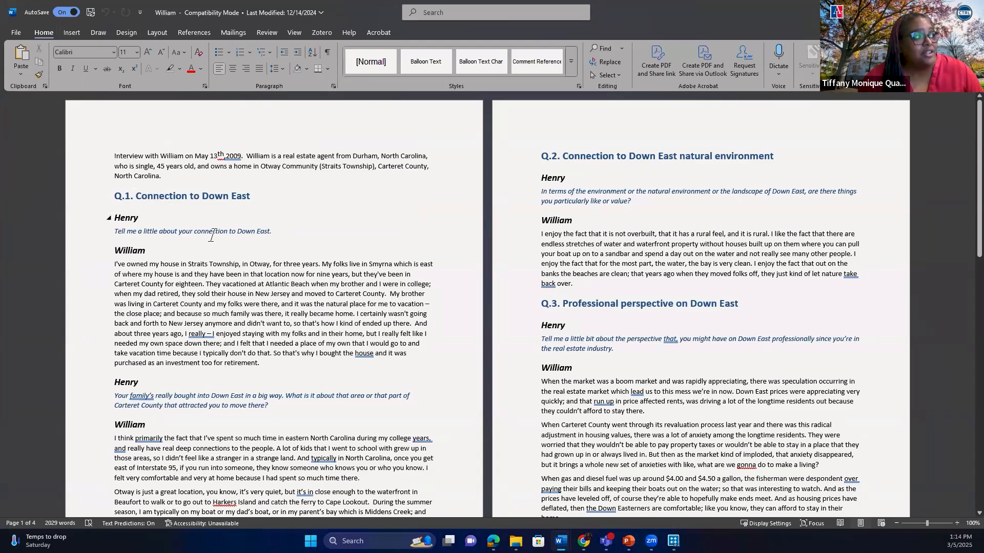
left_click(138, 195)
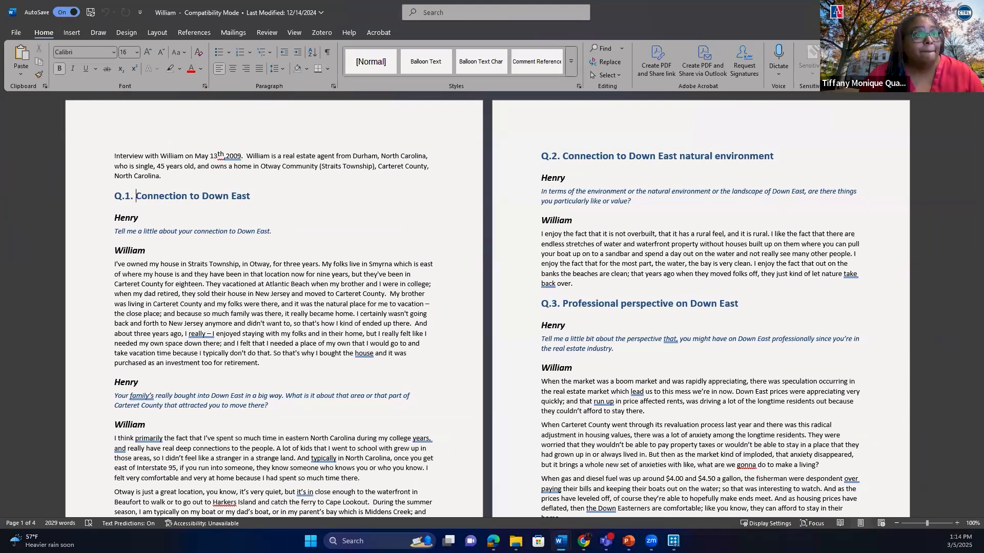
left_click(673, 540)
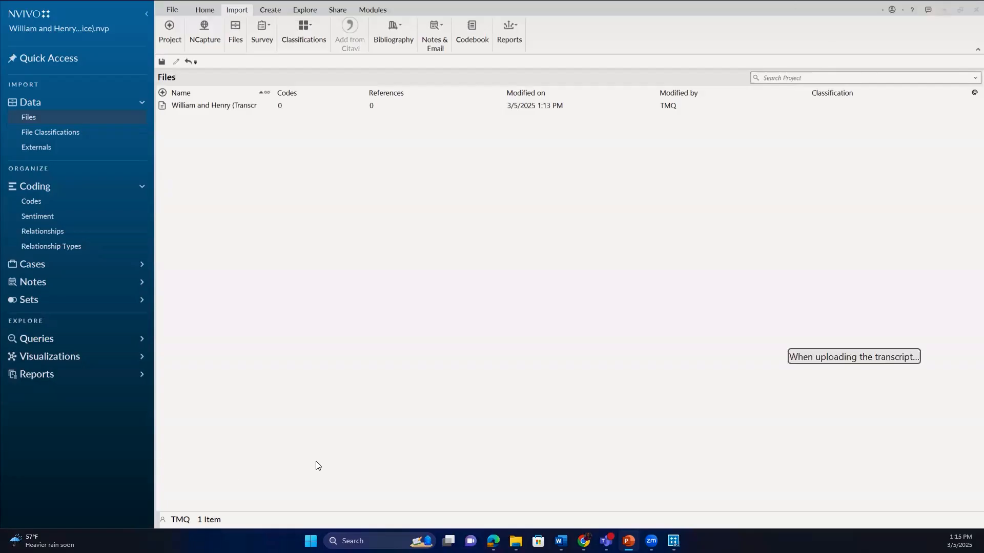
Switch to the William document in Word and examine the styles available for the "Q.1. Connection to Down East" heading, including Heading 1.
mouse_move(561, 541)
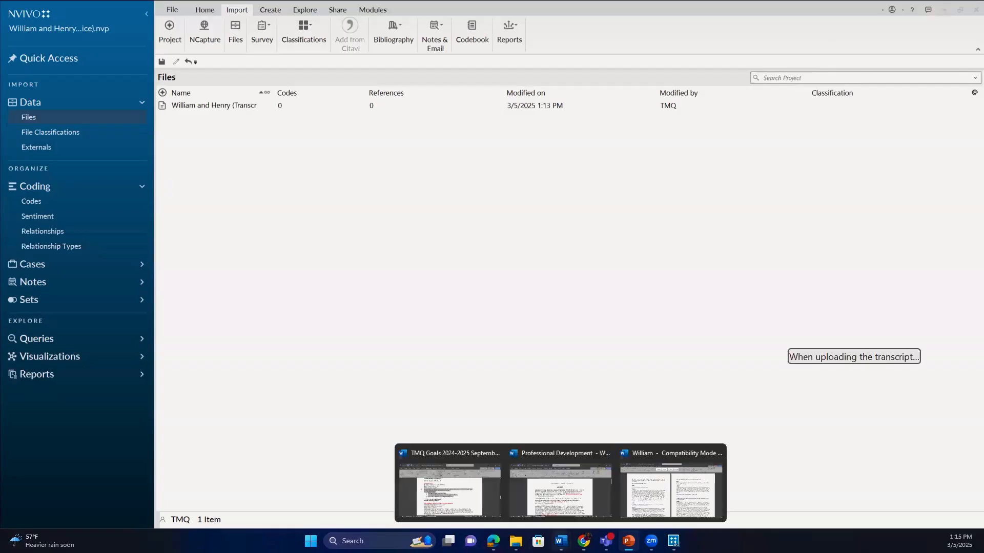
left_click(651, 478)
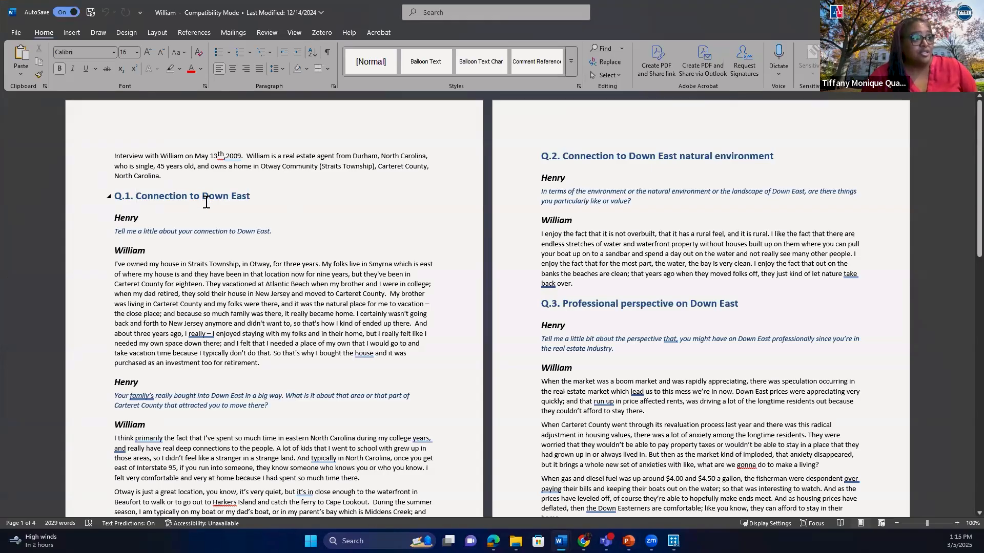
double_click(158, 198)
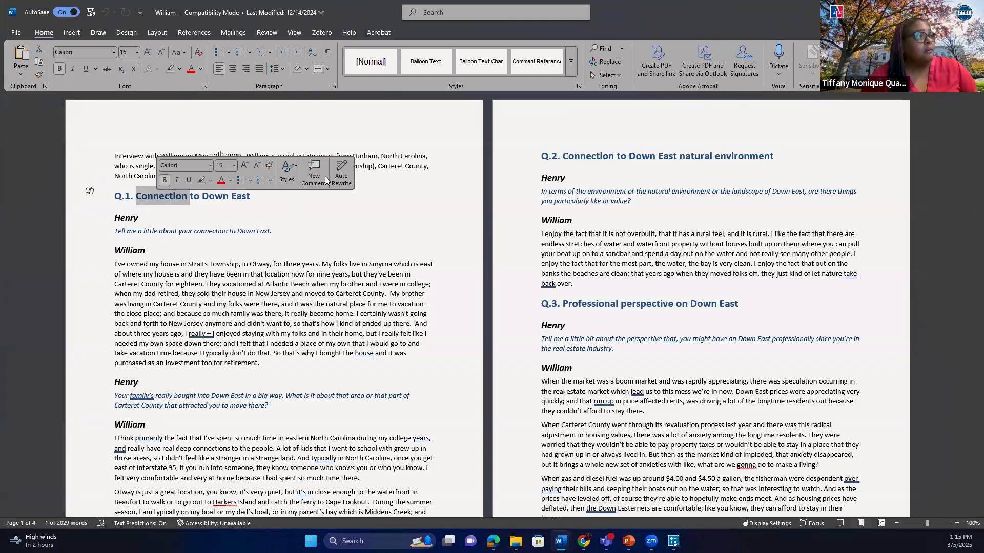
left_click_drag(114, 198, 256, 198)
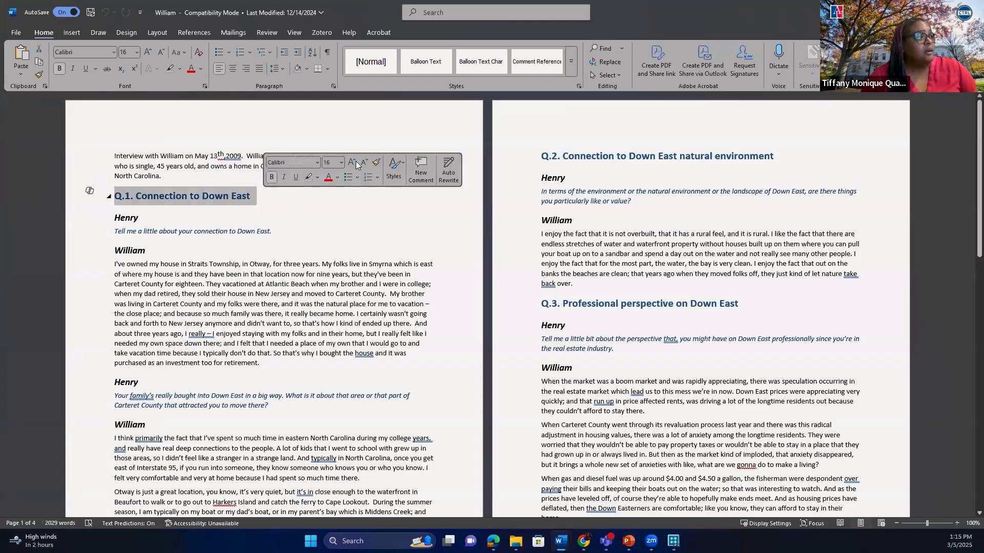
left_click(394, 169)
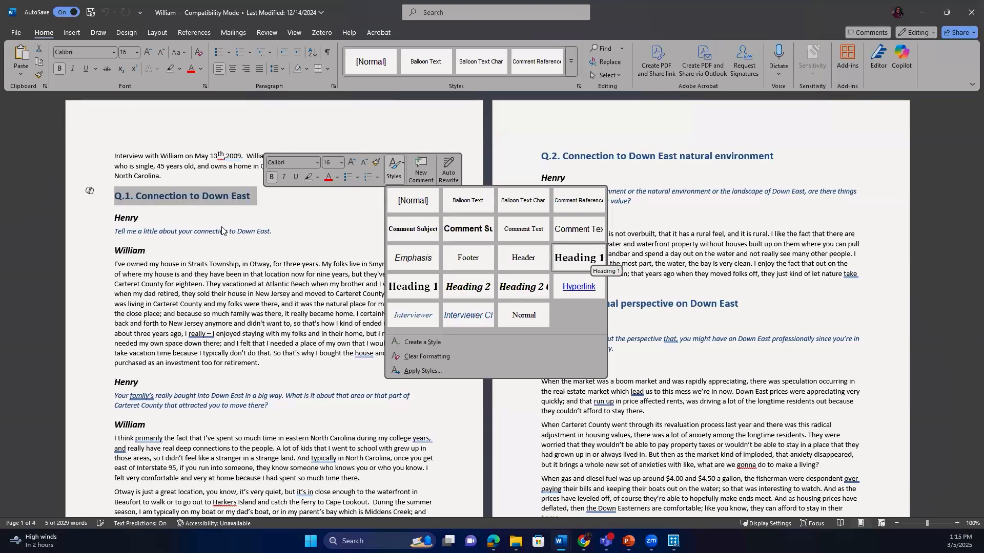
left_click(119, 205)
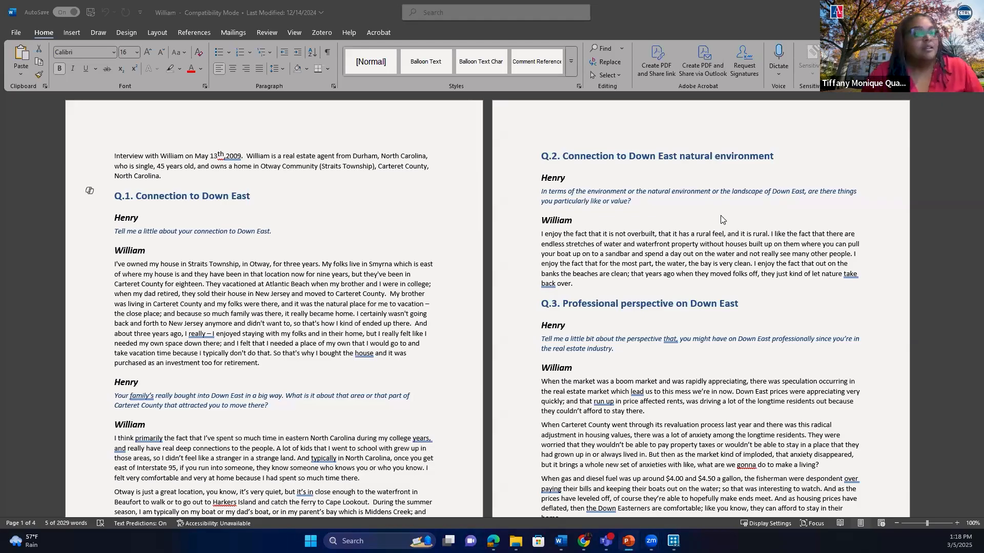
Switch back to NVivo and open the "William and Henry (Transcript)" file for reading.
left_click(674, 542)
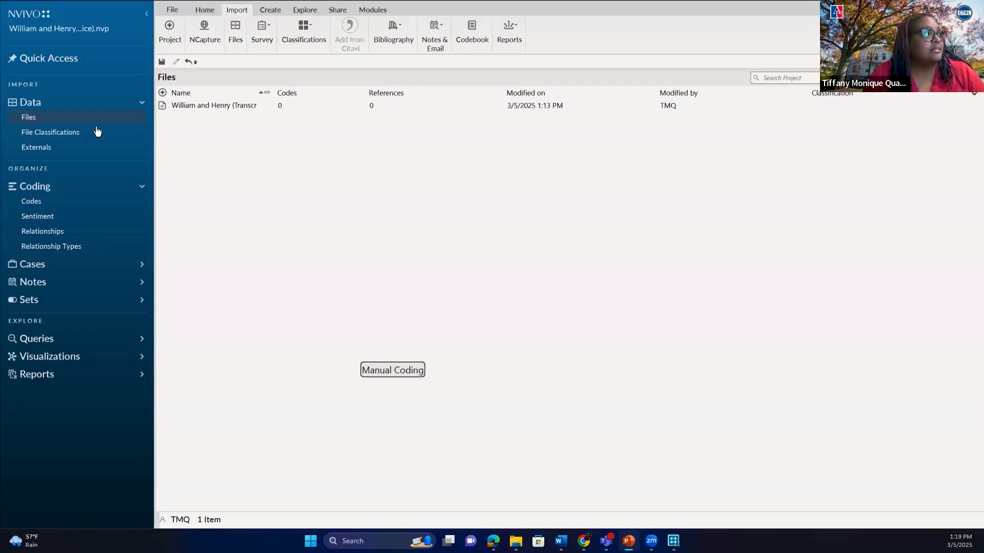
left_click(210, 105)
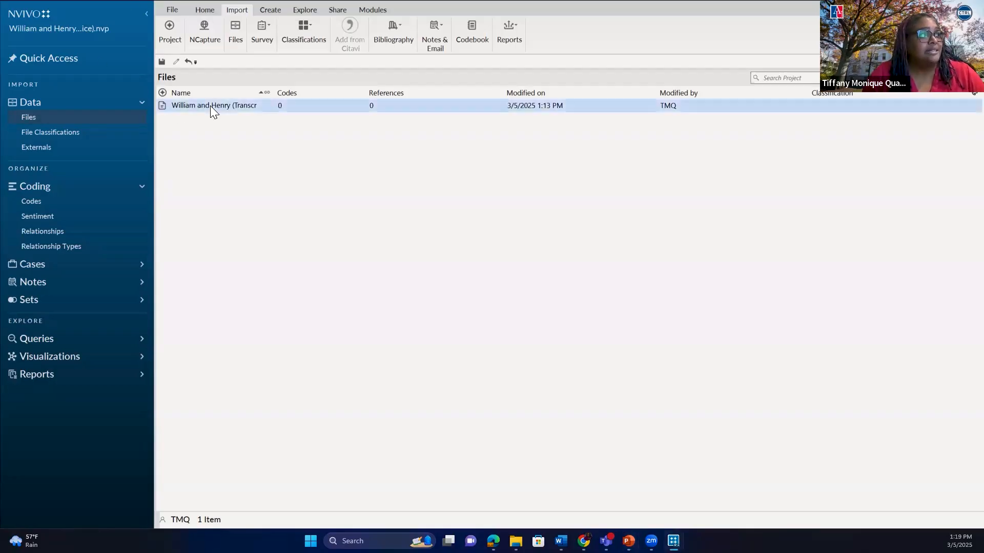
double_click(208, 104)
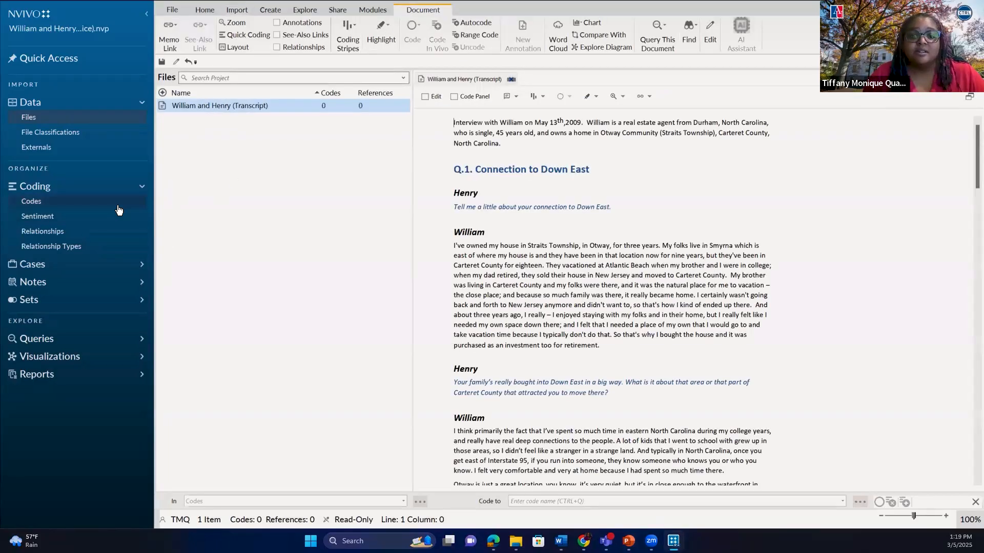
Start a new code in the project's codes and name it "What is the connection to living in Down East?".
left_click(45, 205)
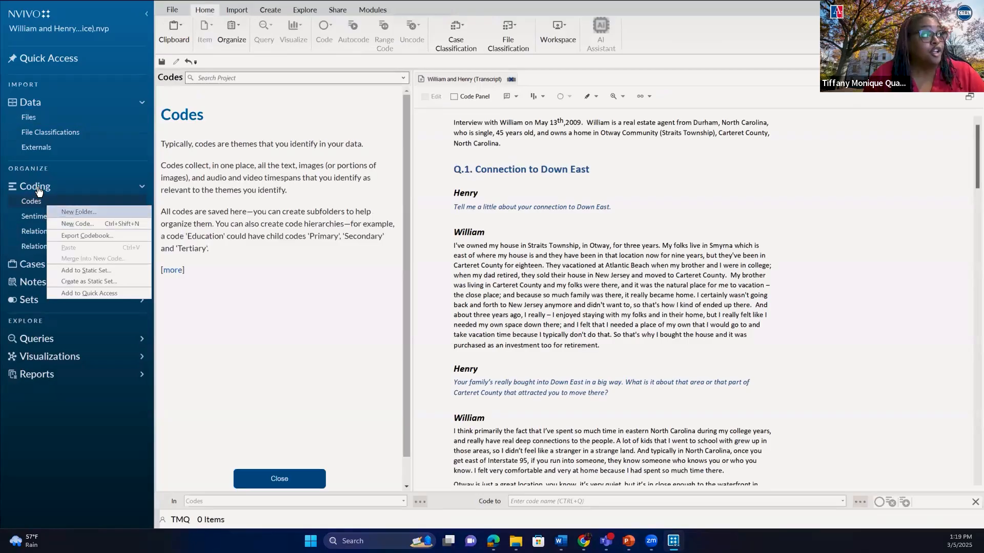
left_click(74, 227)
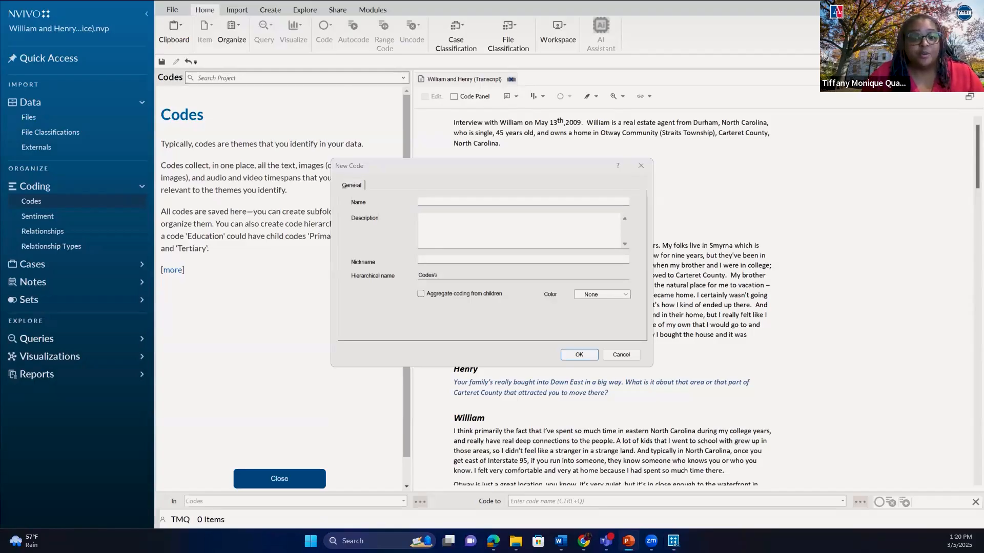
left_click(442, 200)
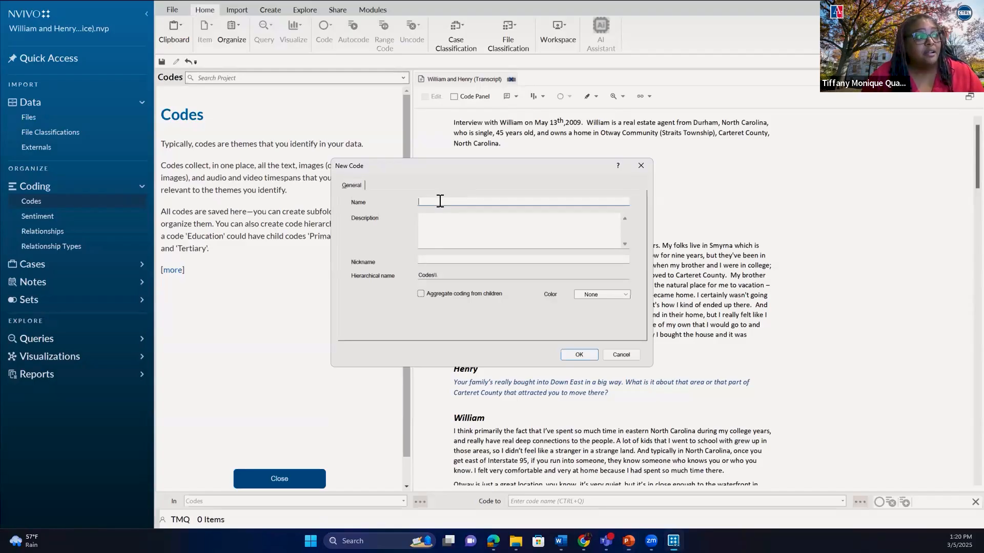
right_click(439, 203)
left_click(470, 247)
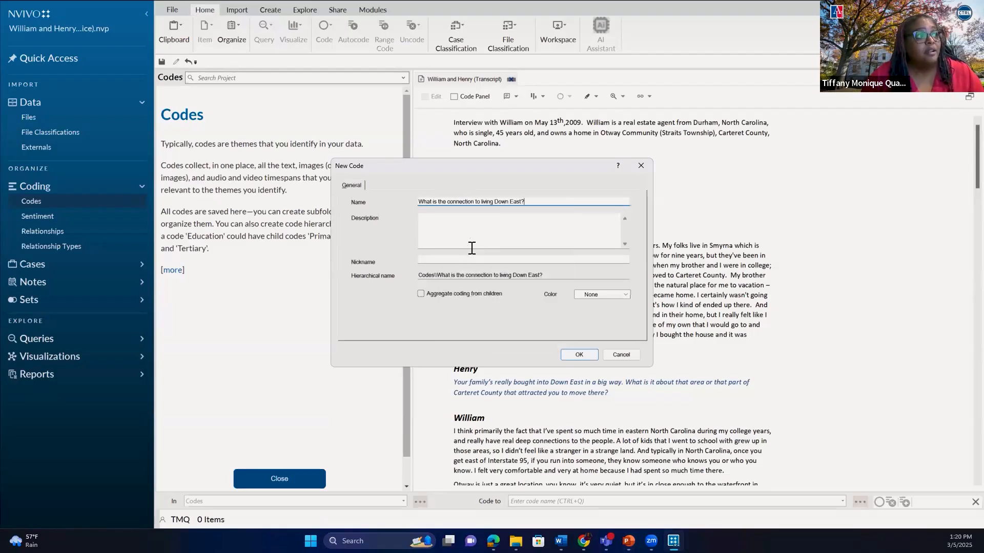
left_click(495, 202)
type("i")
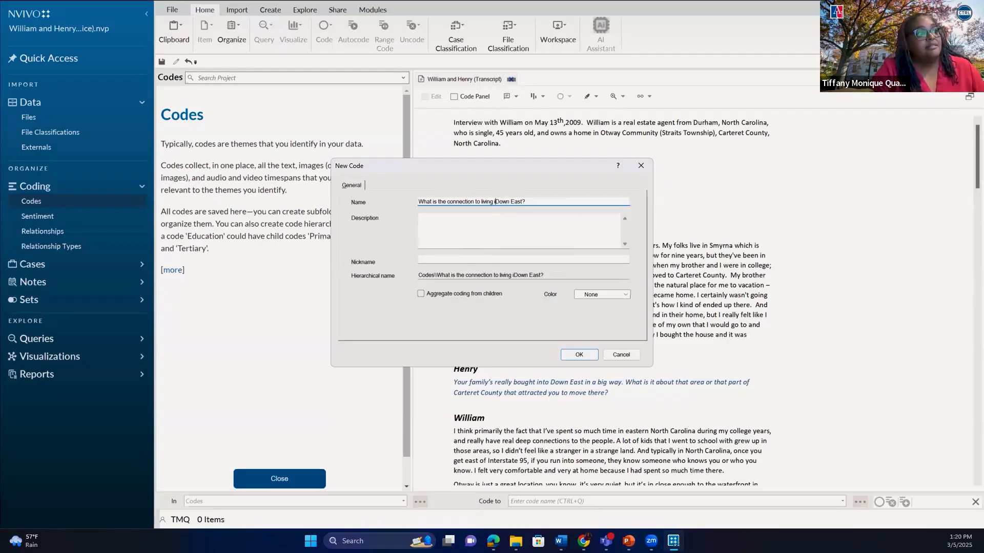
type("n")
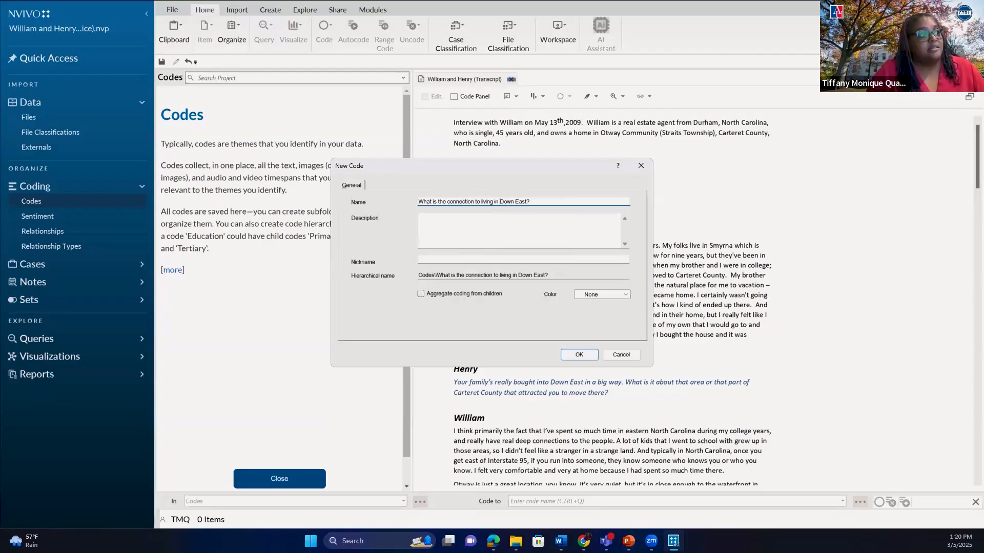
Describe the code as "This is the residents of those living in this area and their experiences.".
left_click(494, 226)
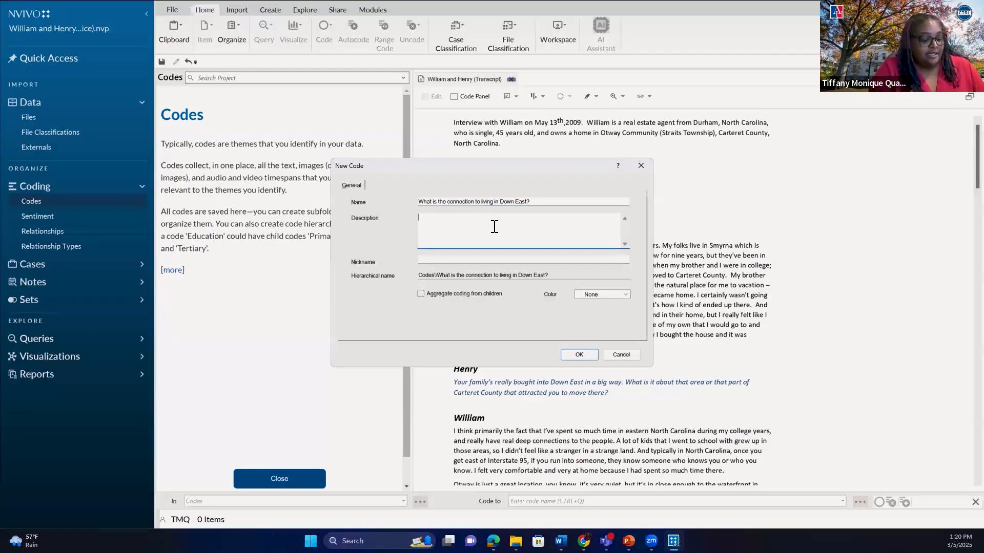
type("This is")
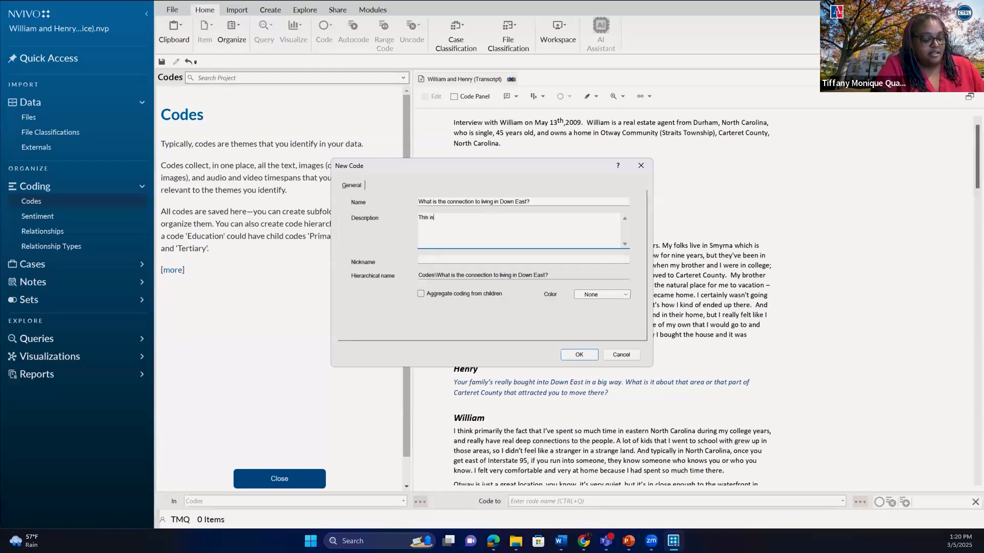
type(" the reside")
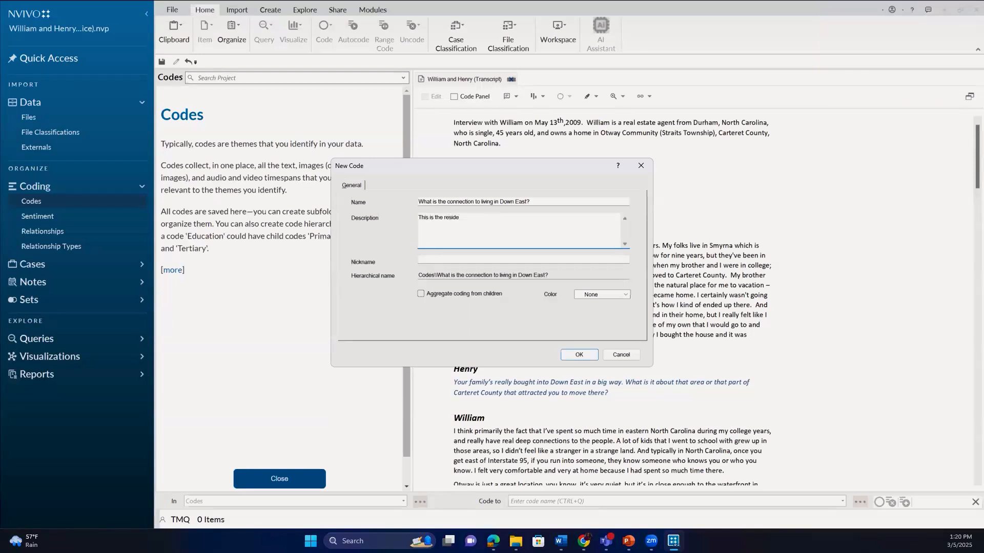
key("BackSpace")
key("BackSpace")
type("ents of those living in this area and their experiences.")
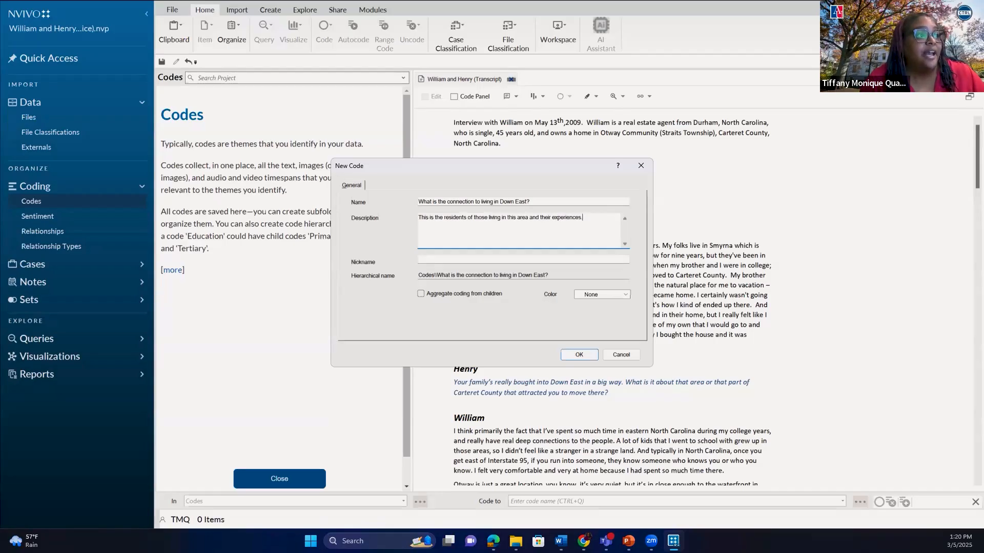
Enable aggregating coding from children and create the code without the question mark in its name.
left_click(421, 294)
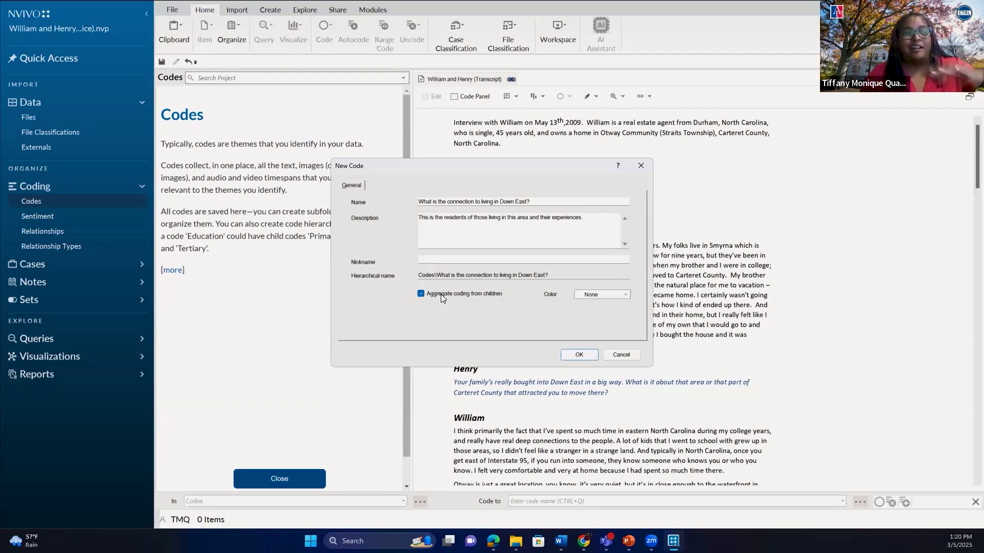
left_click(579, 355)
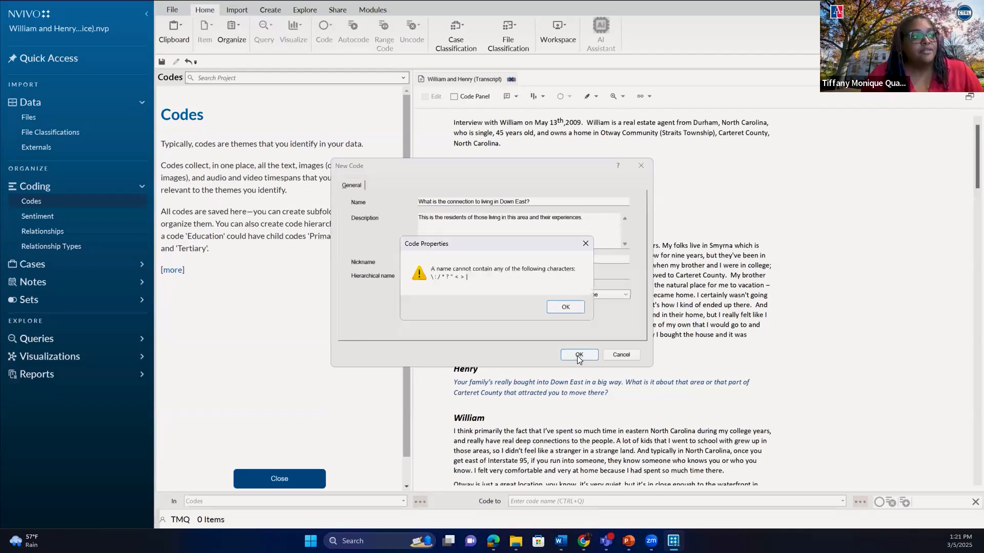
left_click(565, 306)
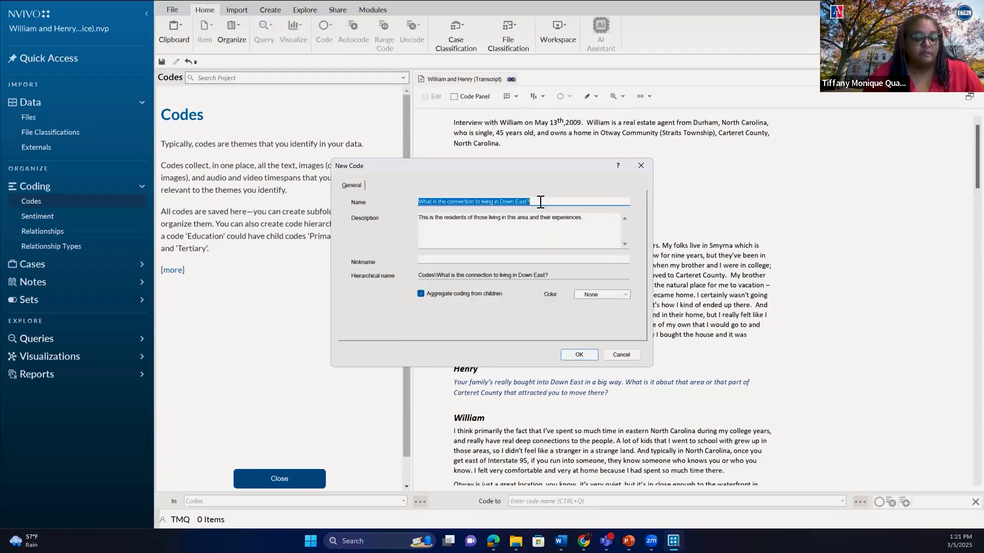
left_click(541, 202)
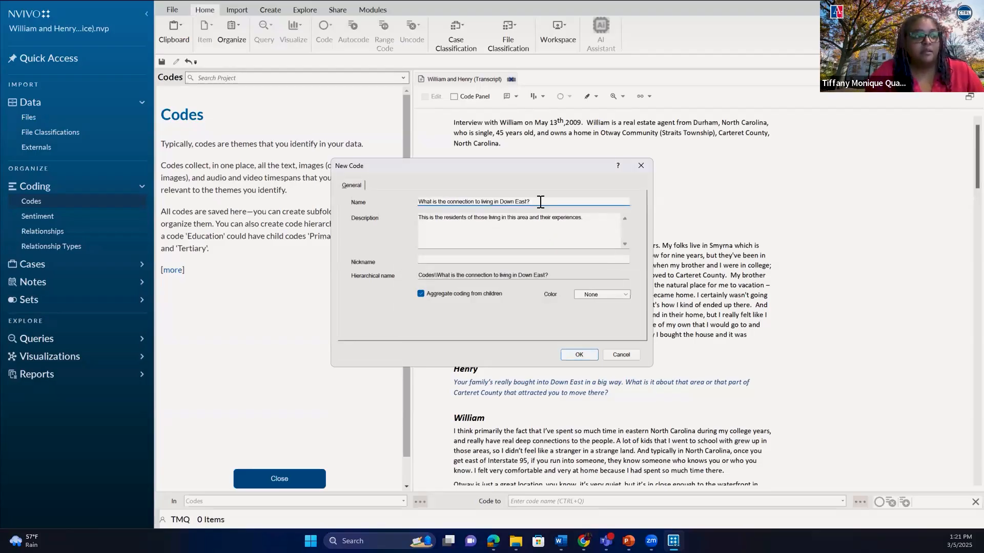
left_click(579, 356)
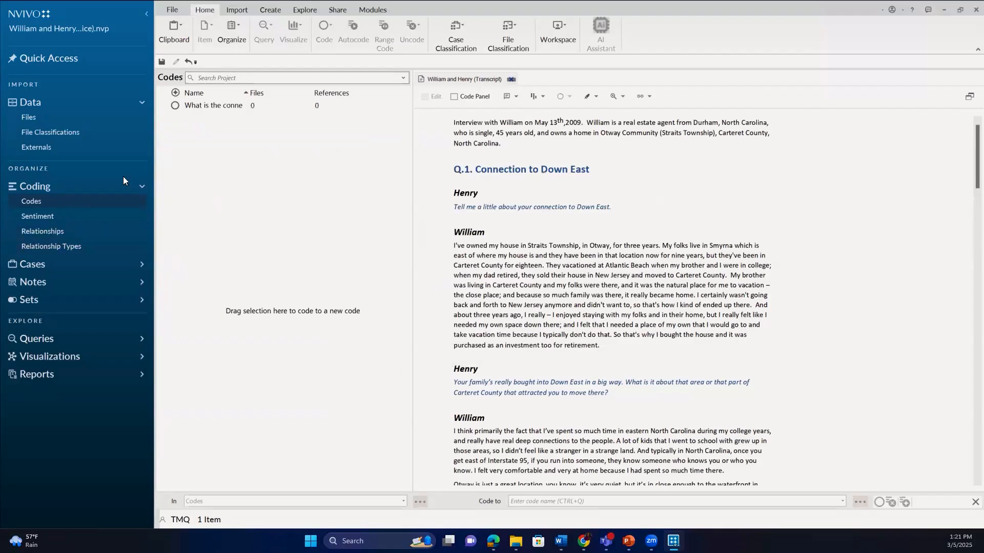
Start a new top-level code and name it "What do you like or value about living Down East".
right_click(114, 203)
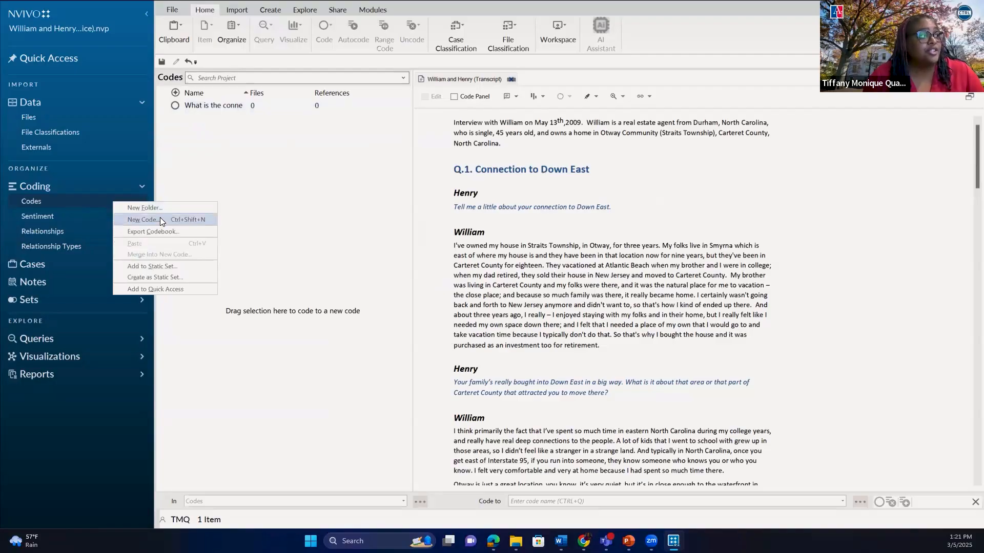
left_click(160, 220)
key("alt+Tab")
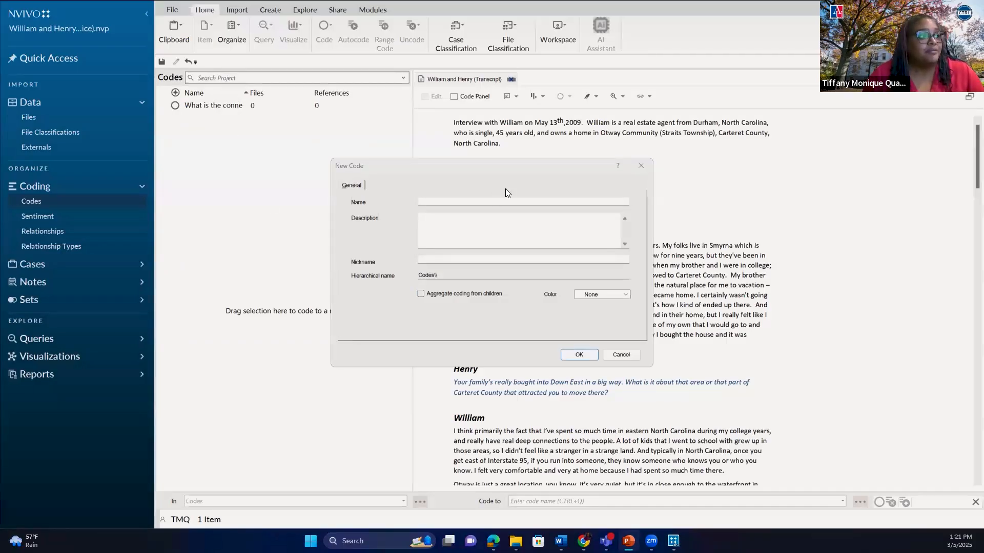
left_click(481, 197)
left_click(460, 202)
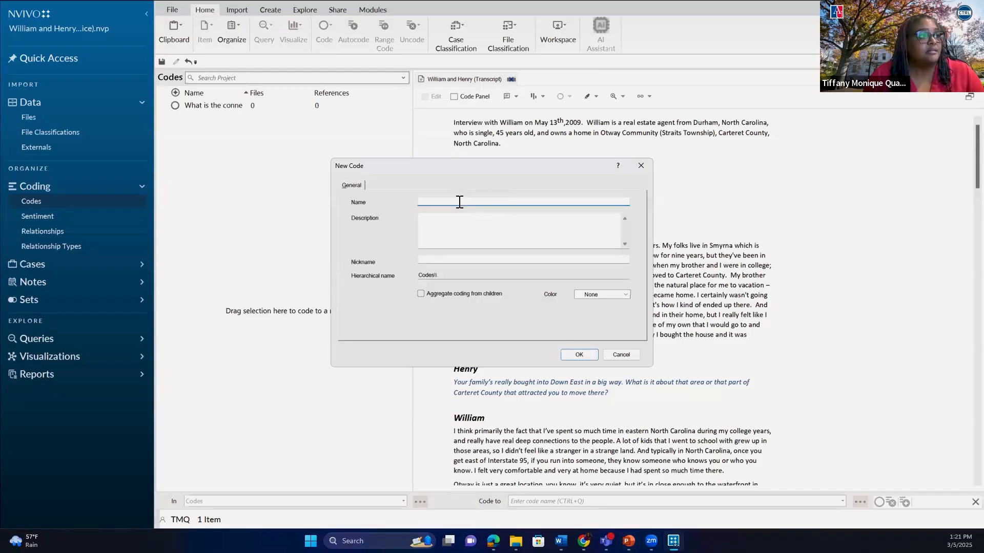
right_click(459, 205)
left_click(495, 249)
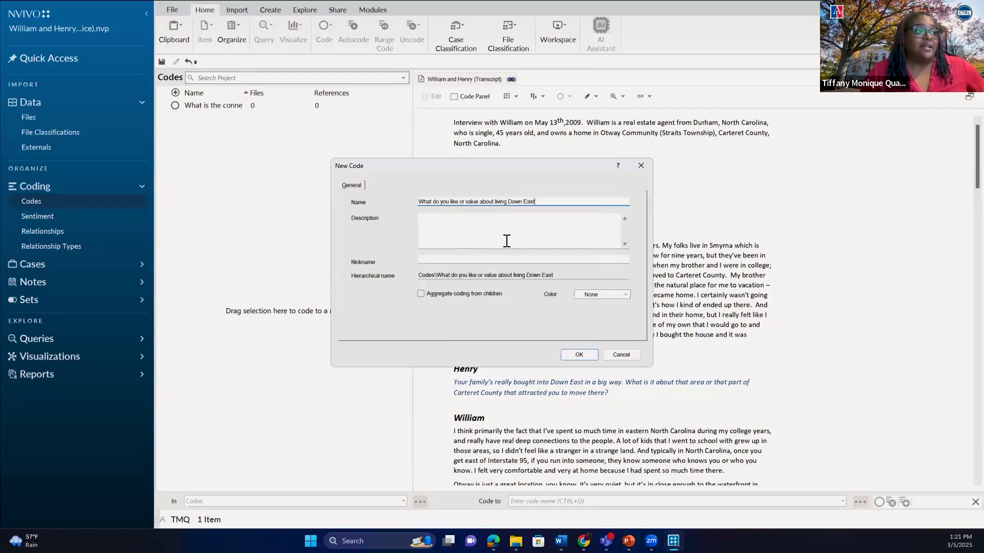
Describe the code as "Likeability of living in area", enable aggregating coding from children, and create it.
left_click(506, 241)
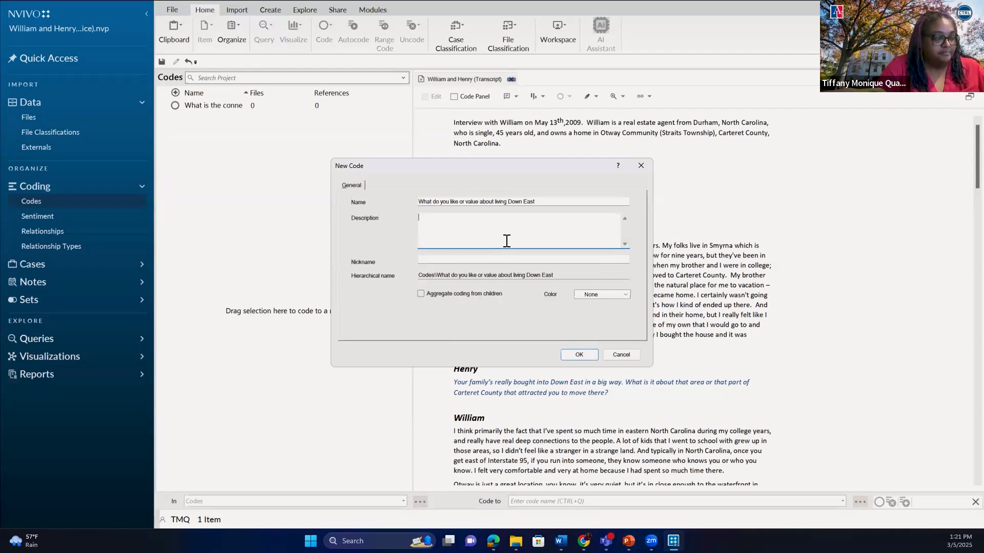
type("Likeable")
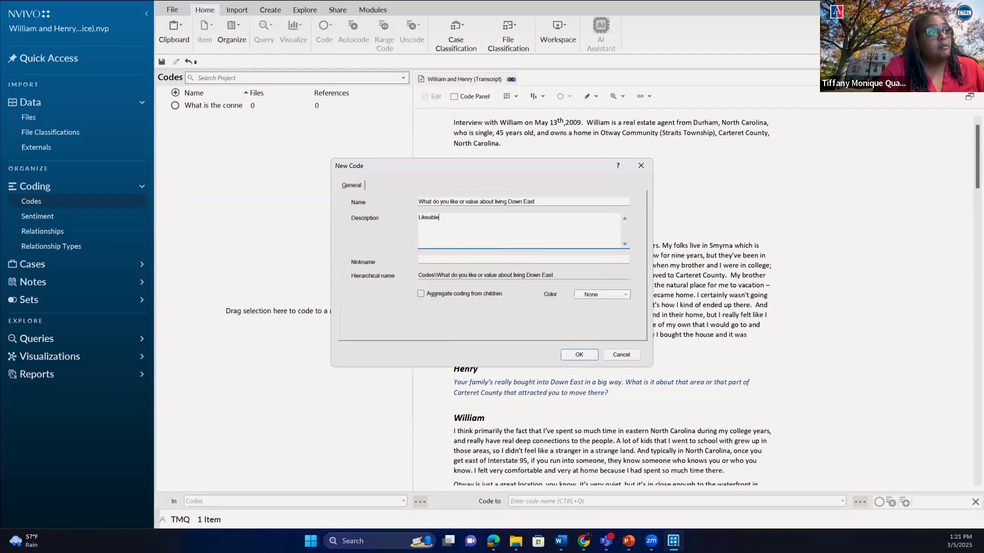
key("BackSpace")
type("lity")
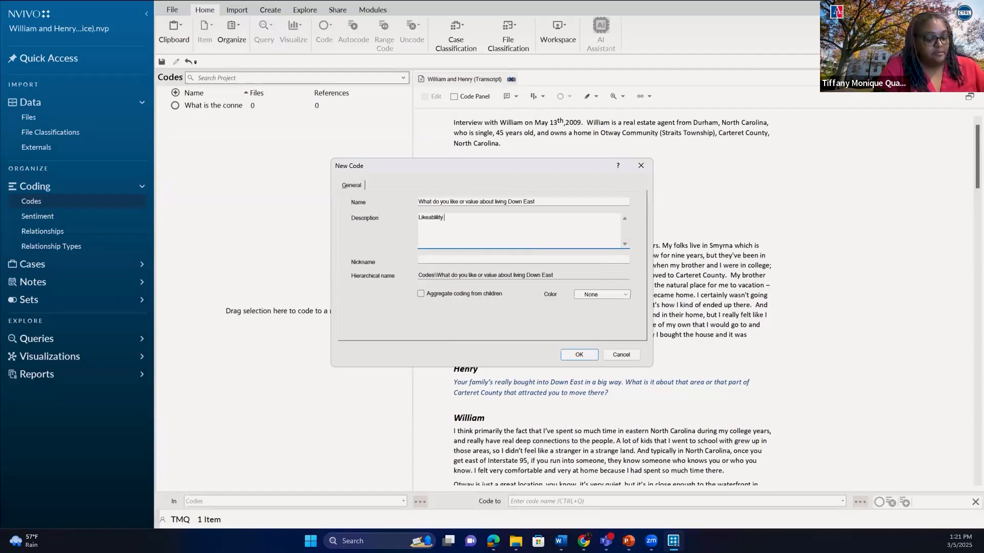
type(" of living in area")
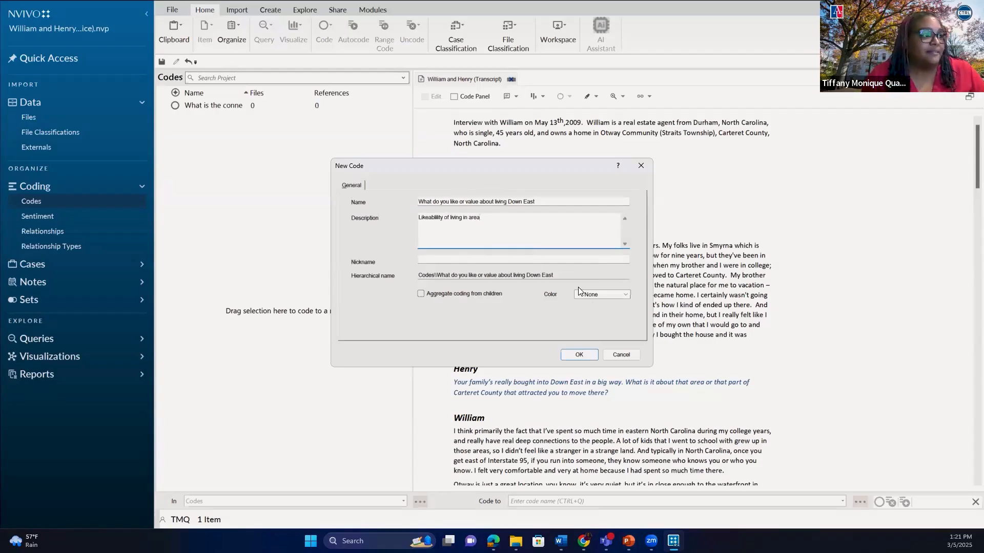
left_click(435, 294)
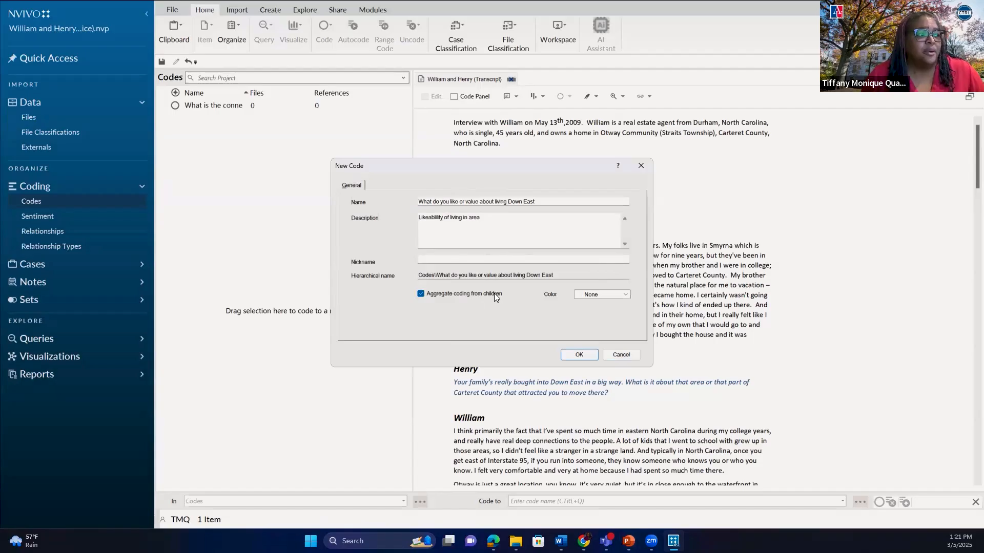
left_click(578, 354)
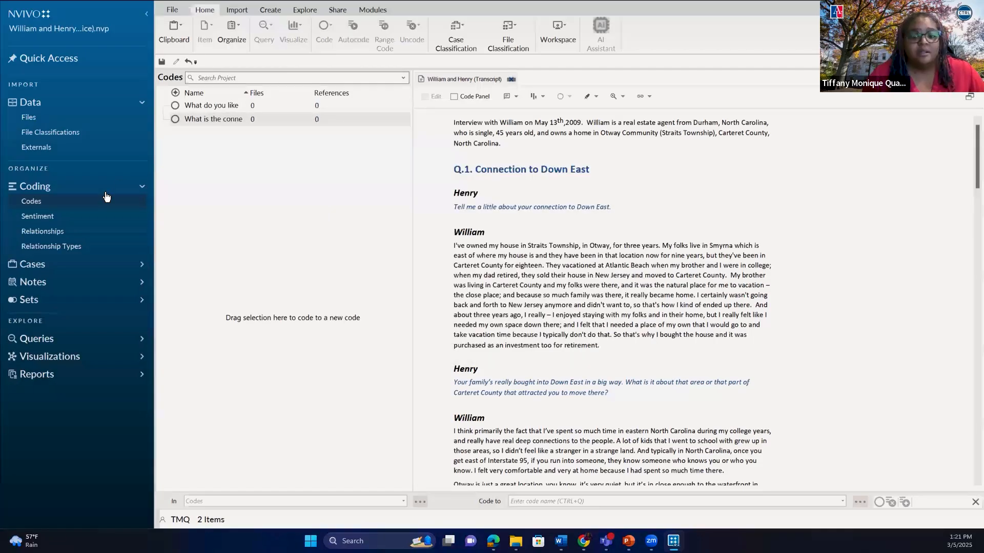
Start another top-level code and name it "What are the community and environmental changes you have seen over time".
right_click(88, 203)
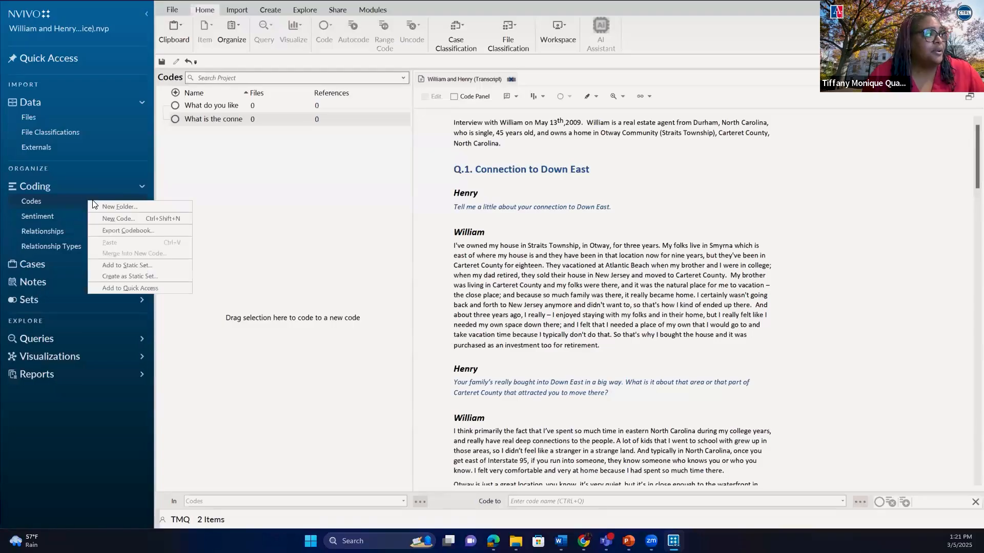
left_click(136, 219)
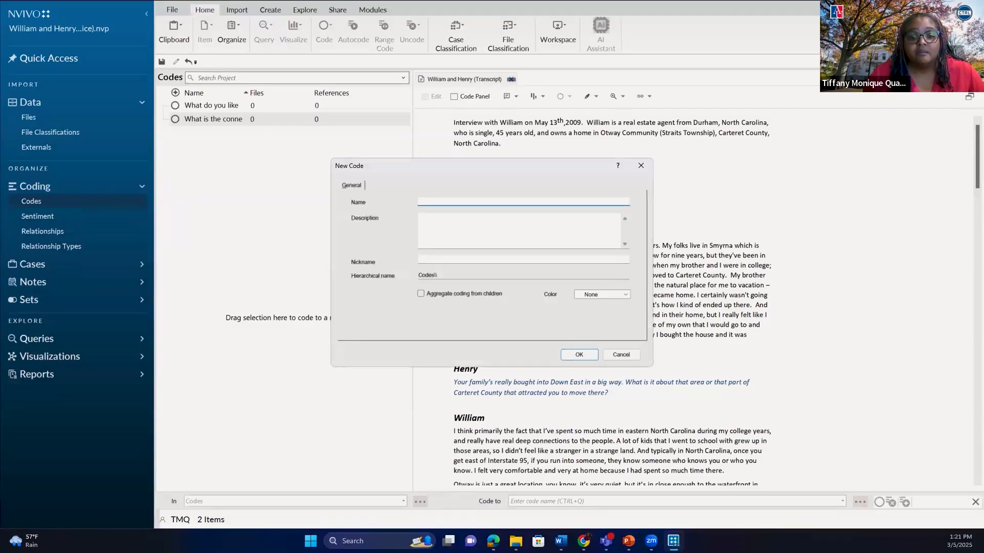
key("alt+Tab")
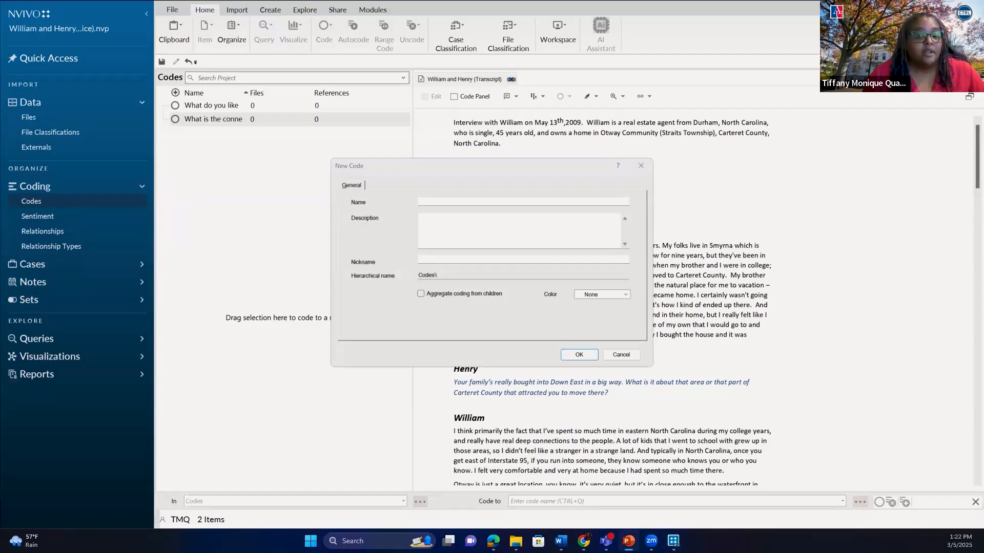
right_click(427, 200)
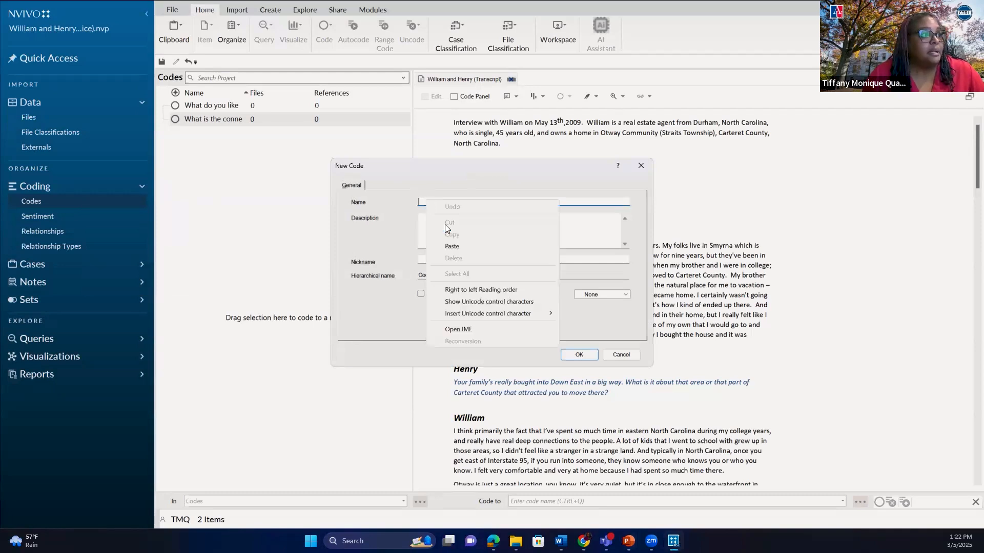
left_click(461, 245)
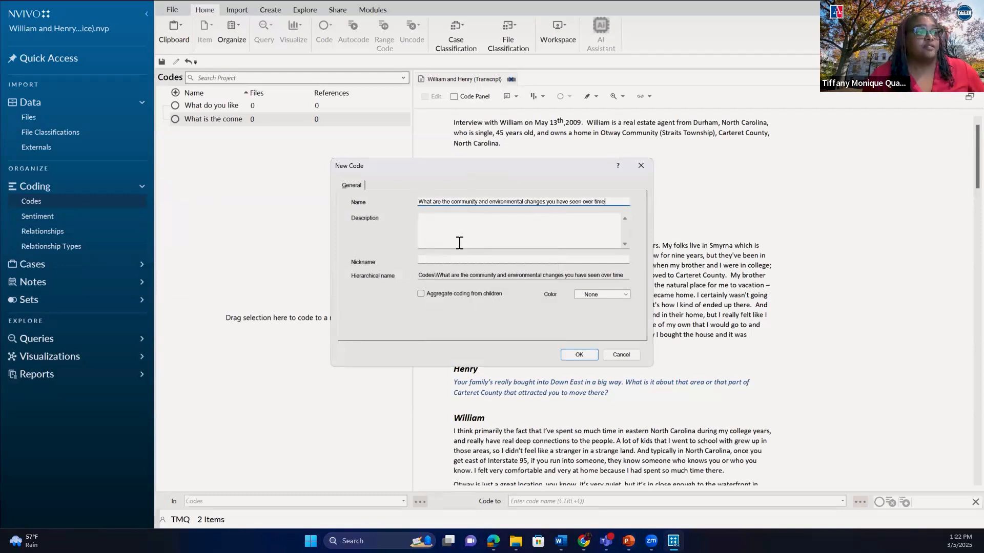
Describe the code as "Changes over time", enable aggregating coding from children, and create it.
left_click(459, 233)
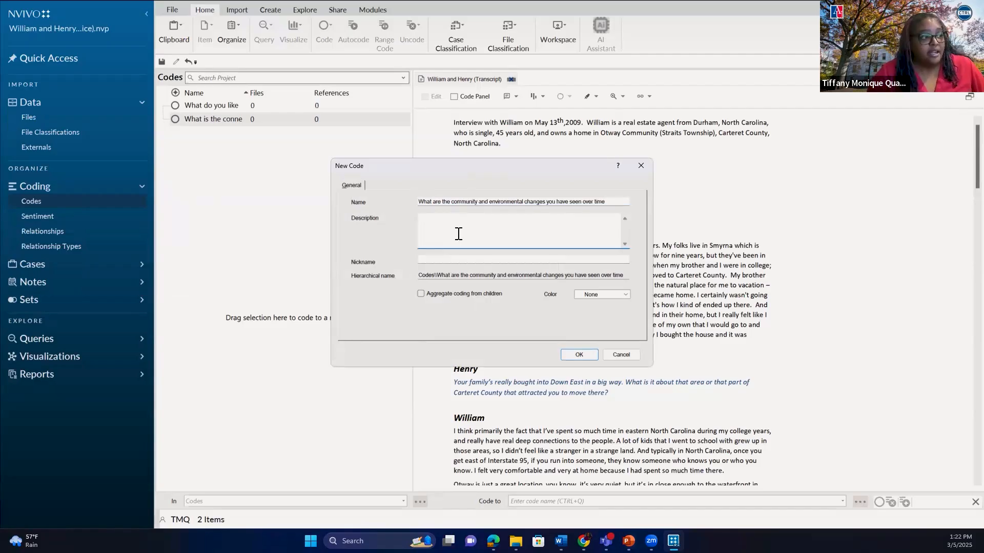
type("Change")
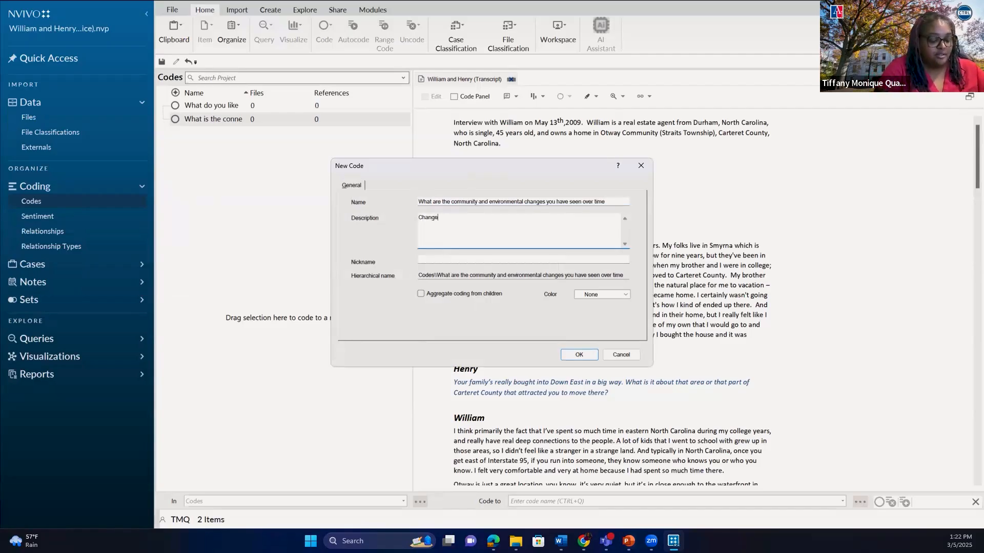
type("s over time")
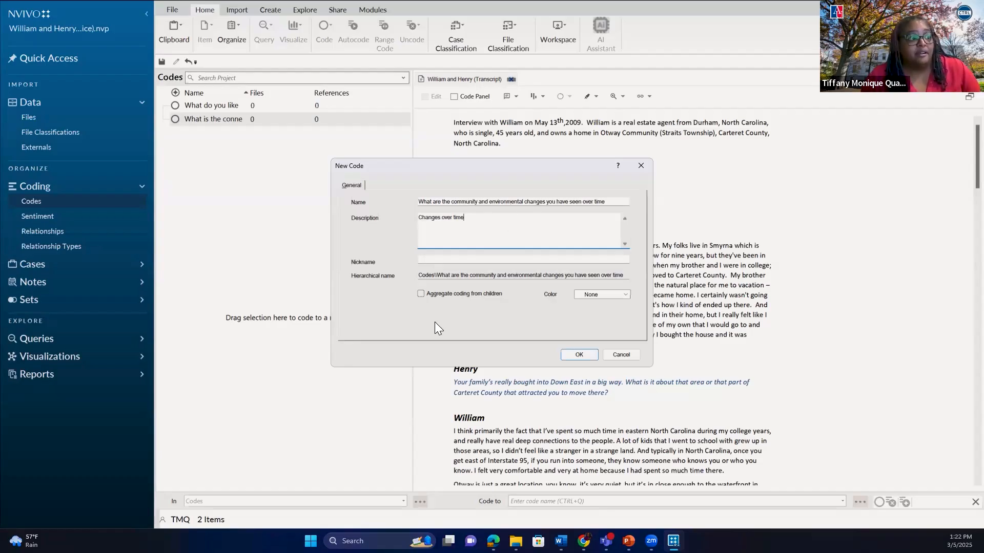
left_click(420, 294)
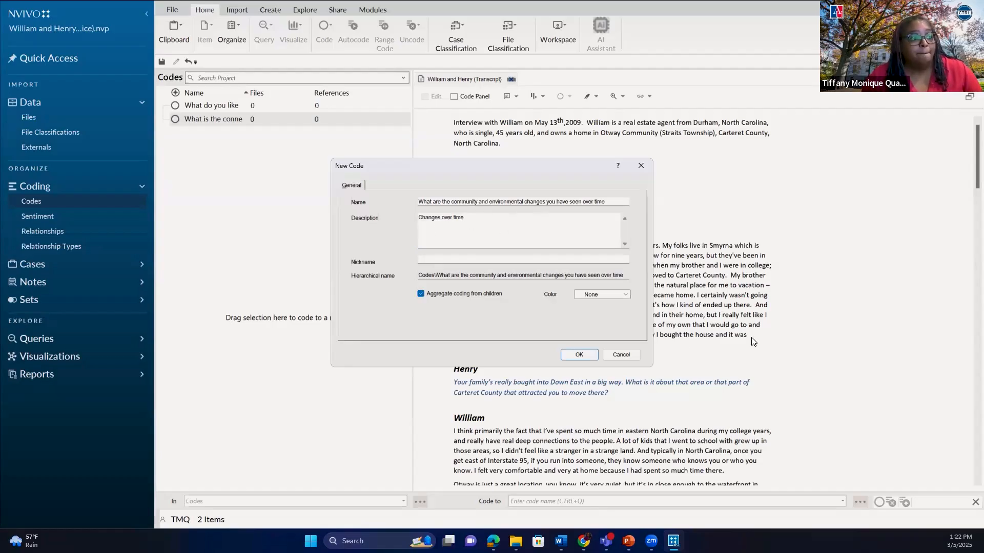
left_click(579, 354)
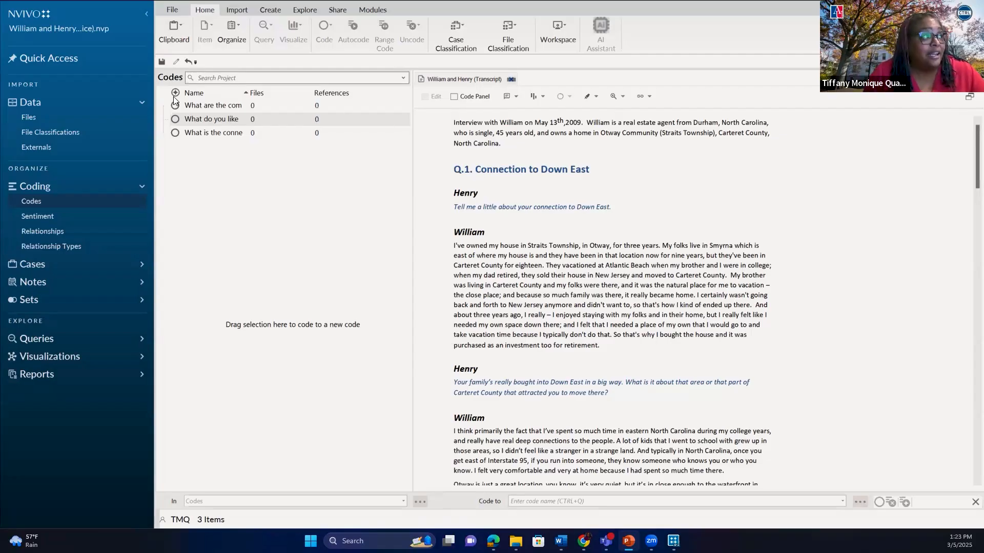
left_click(203, 107)
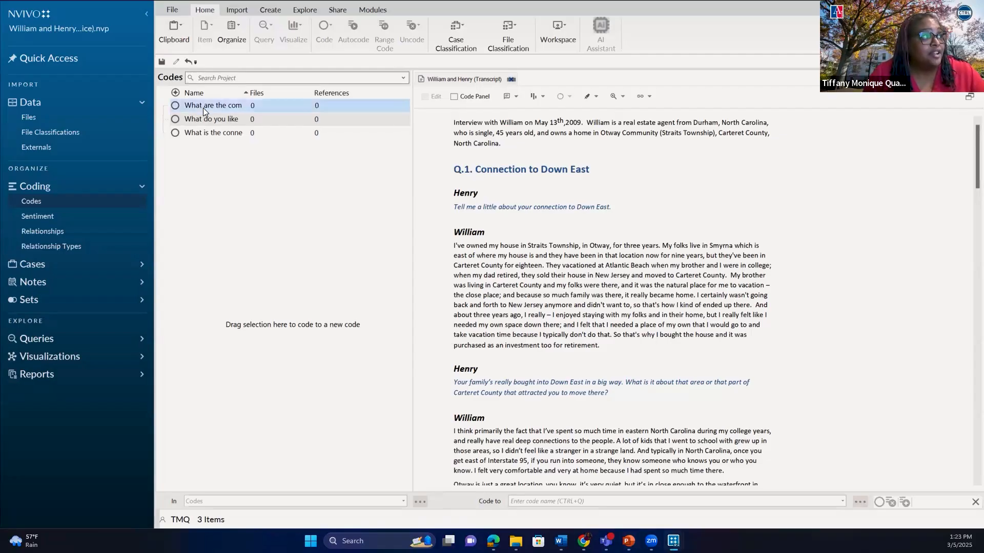
right_click(203, 108)
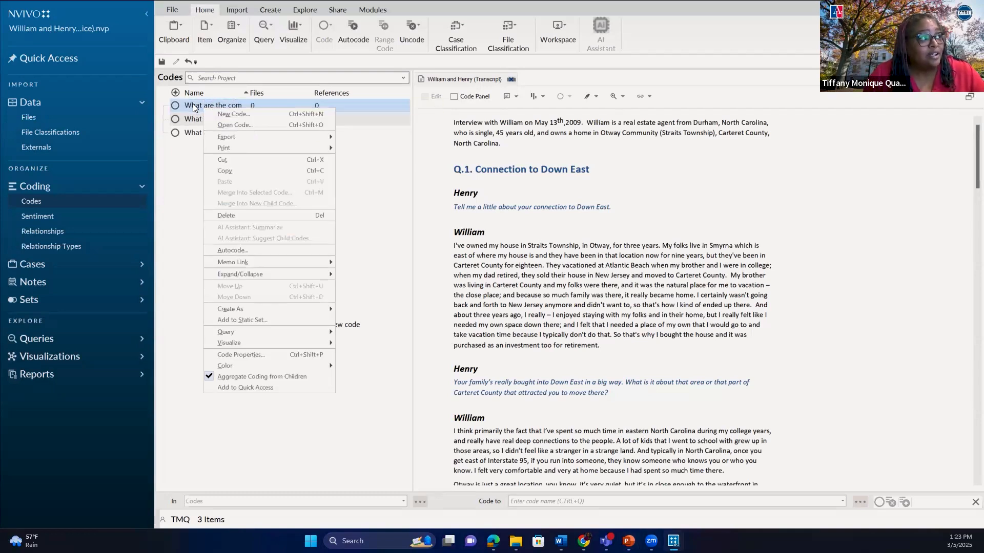
left_click(271, 119)
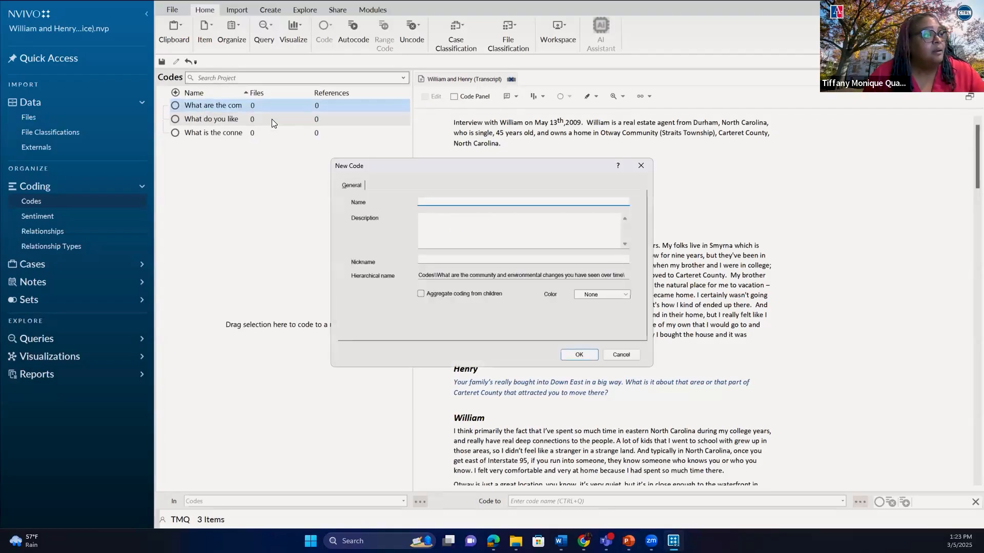
left_click(463, 293)
left_click(467, 198)
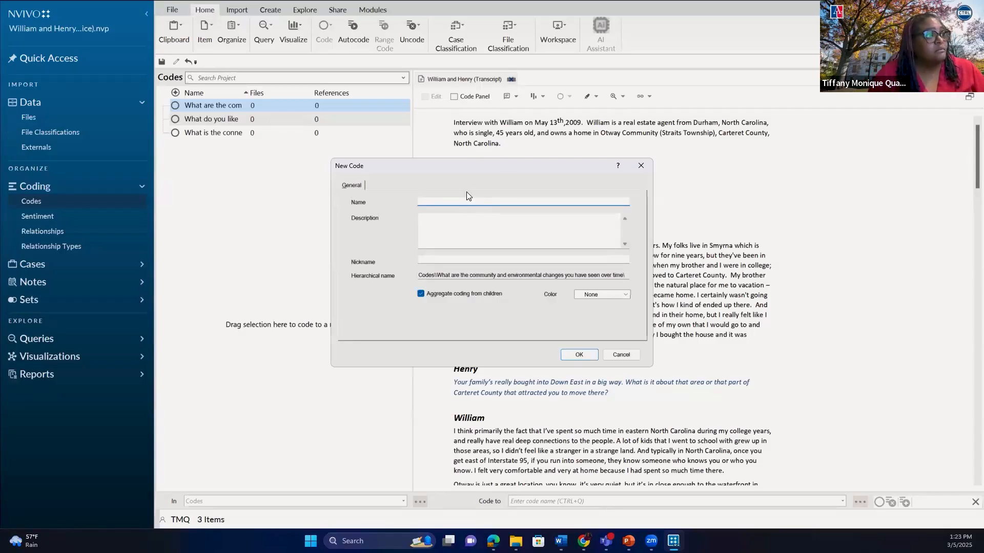
left_click(641, 166)
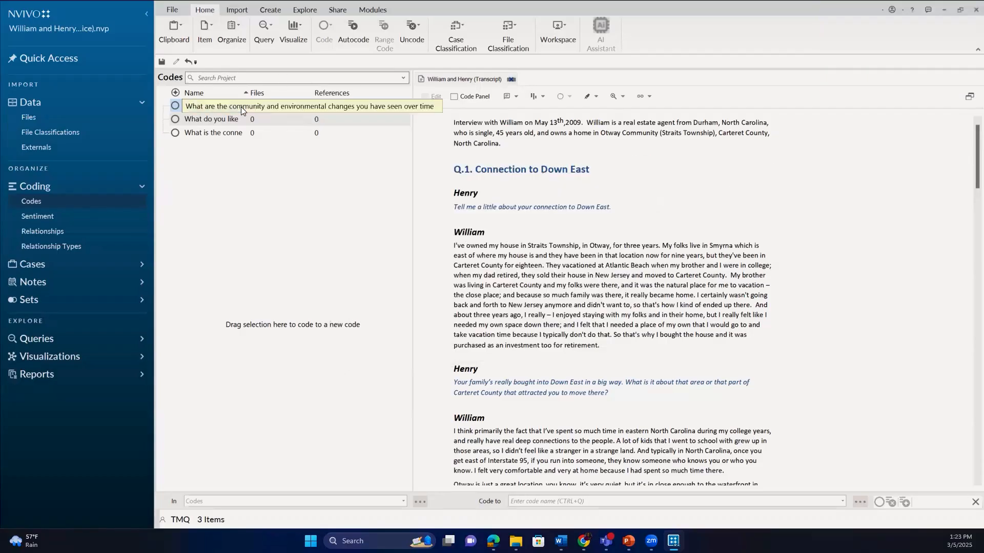
left_click(192, 106)
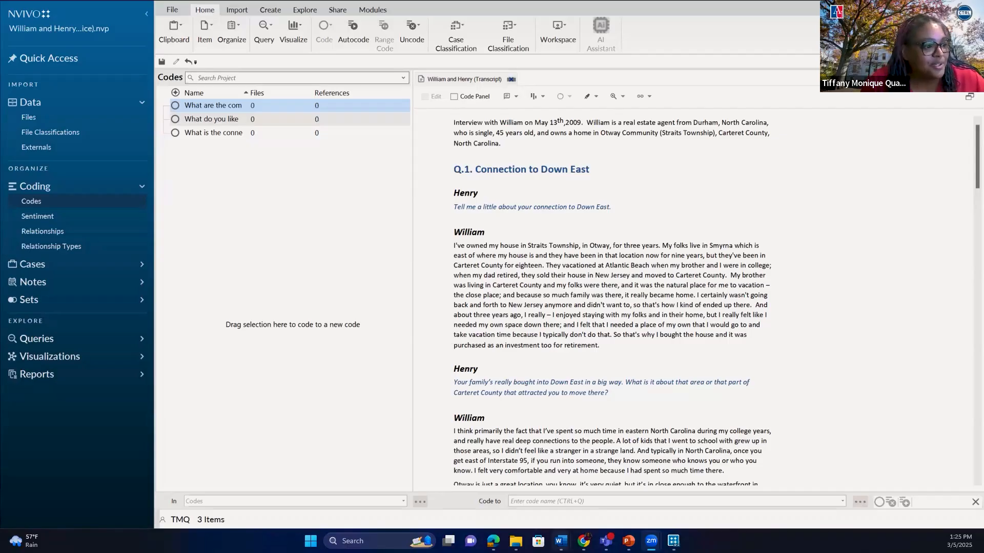
Close the "William" document that is open in Word.
left_click(561, 541)
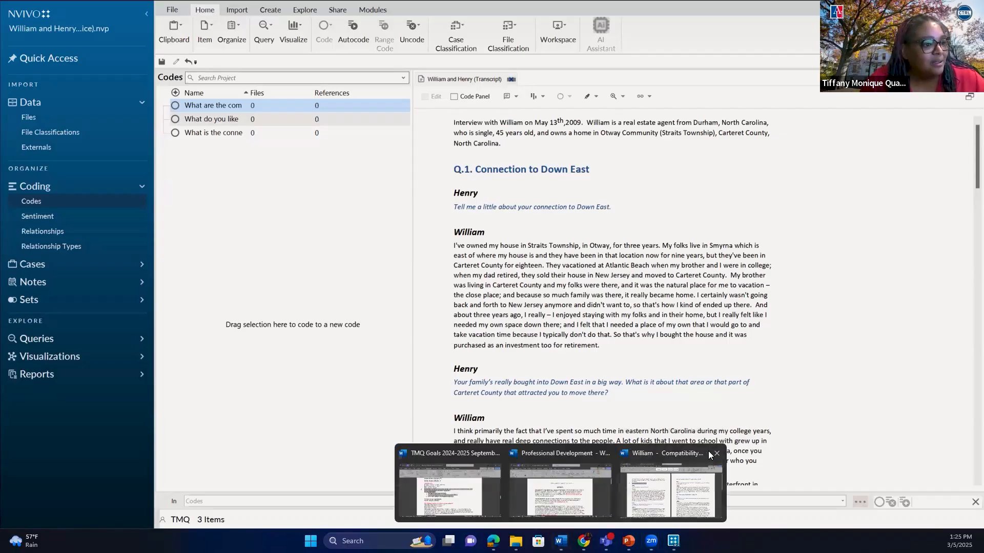
left_click(716, 454)
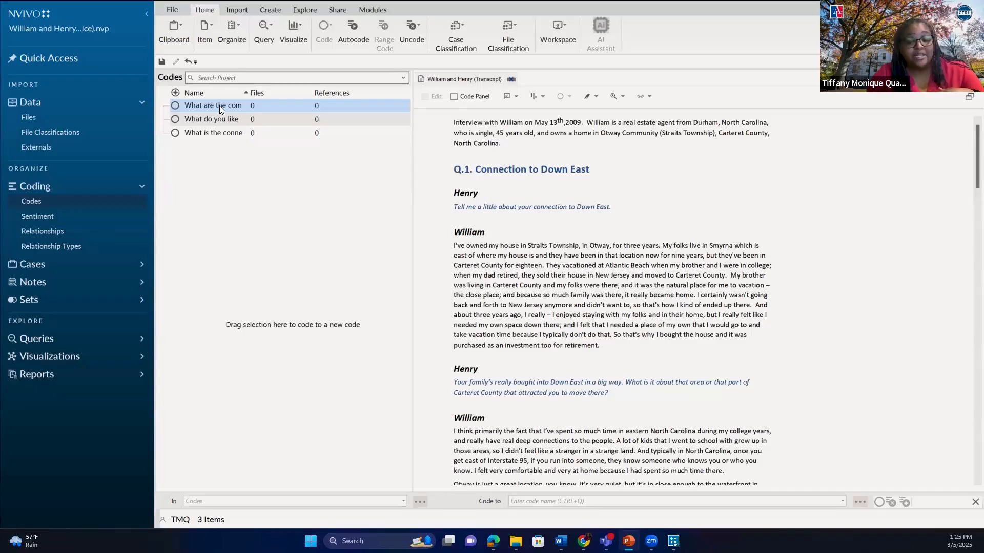
left_click(225, 136, "shift")
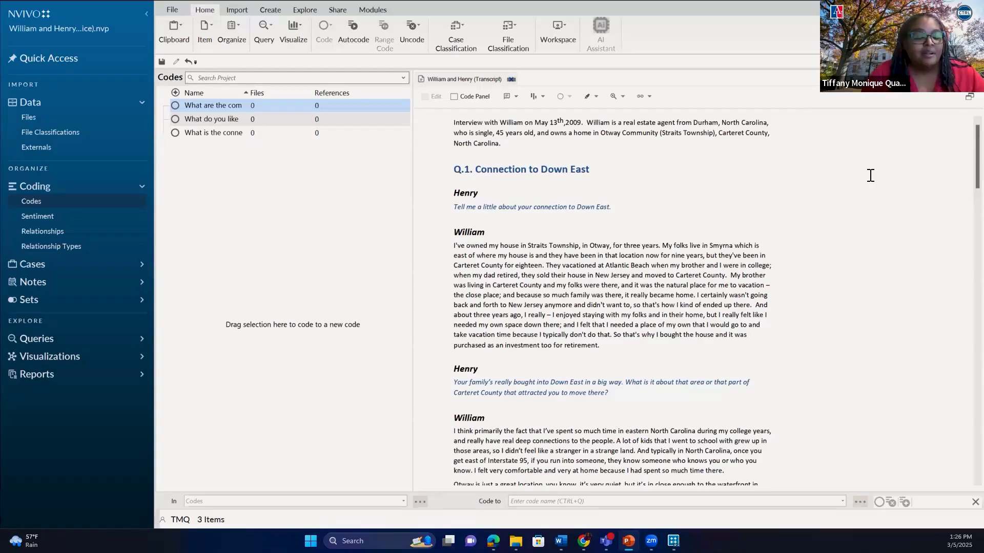
Select the first Q.1 answer's opening from "I've owned my house" through "Carteret County for eighteen" and start coding the selection.
mouse_move(453, 246)
left_mouse_down()
mouse_move(499, 247)
mouse_move(460, 249)
left_mouse_up()
left_click(453, 246)
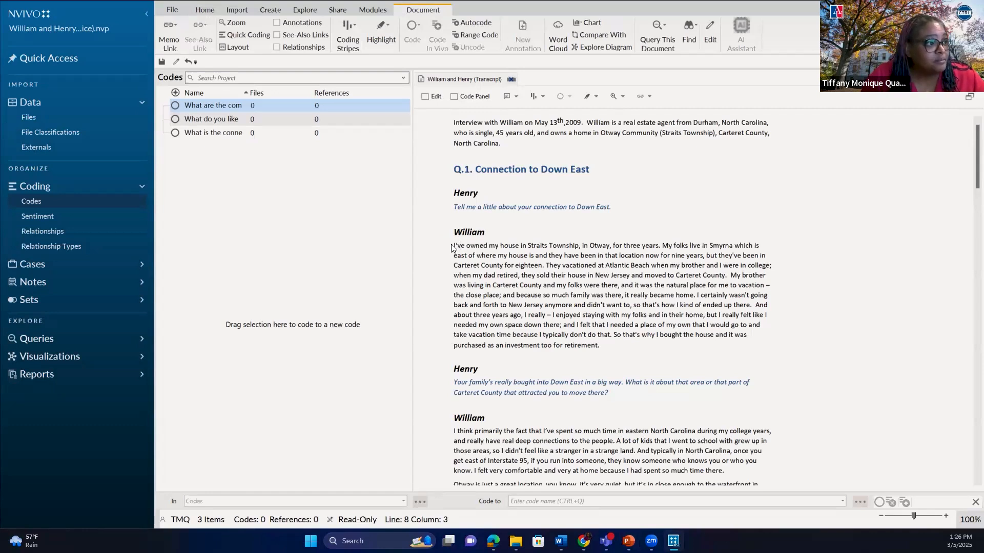
left_click_drag(454, 244, 574, 247)
left_click_drag(657, 246, 705, 254)
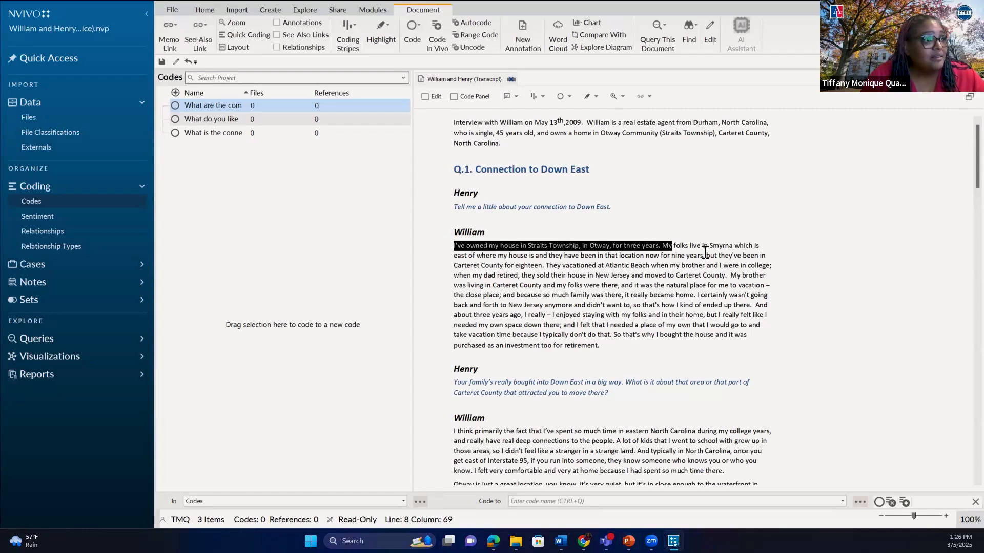
left_click(545, 266, "shift")
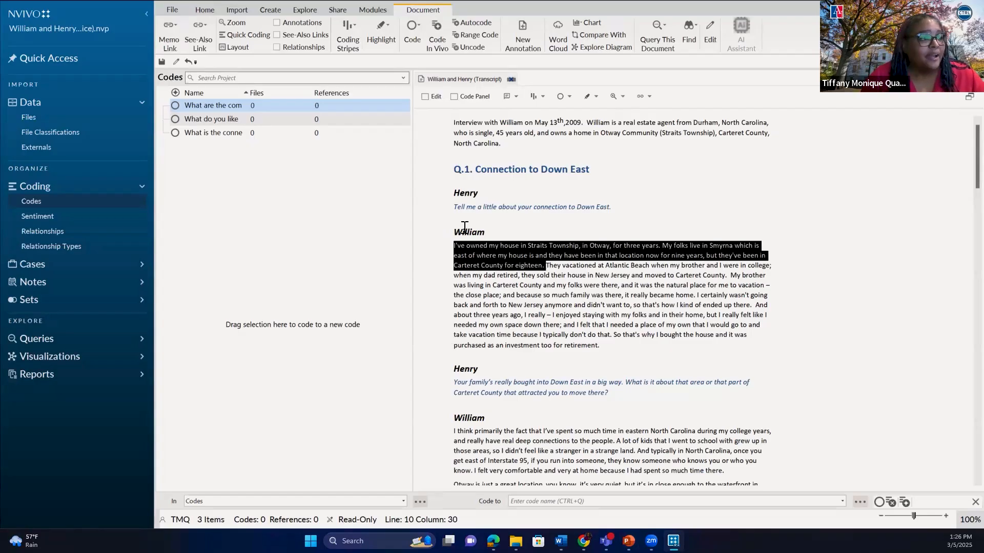
right_click(477, 259)
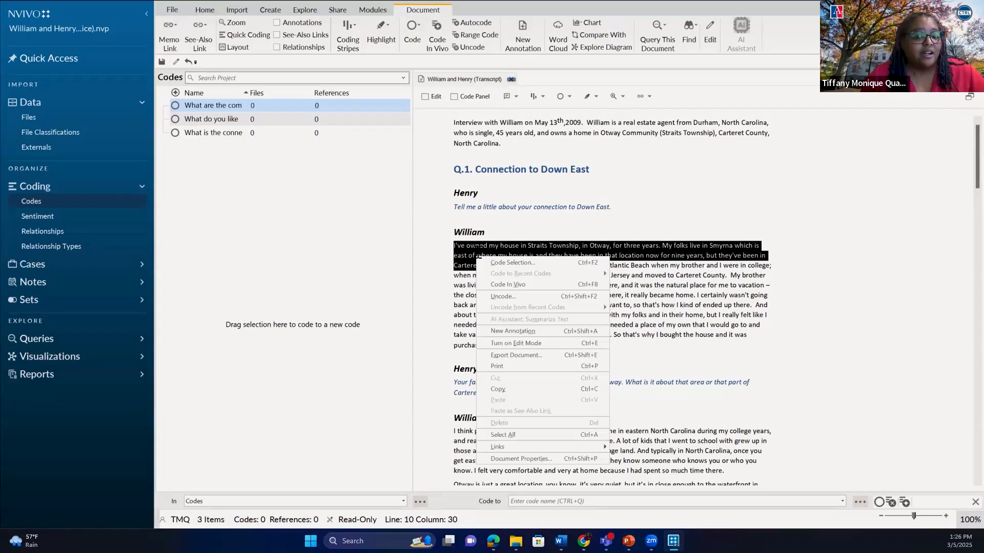
left_click(516, 265)
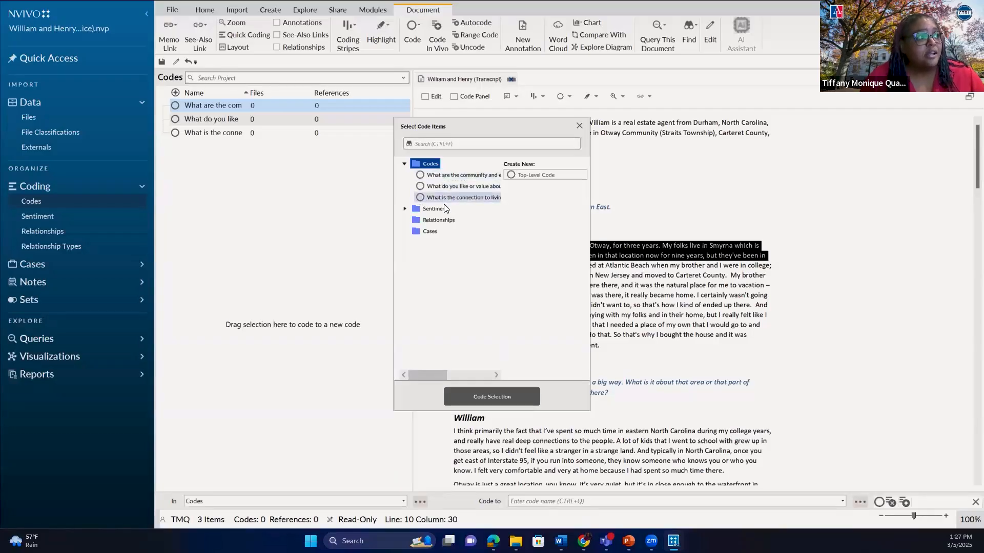
Code the selection to a new child code "Years of residence" under "What are the community and environmental changes you have seen over time".
left_click(448, 176)
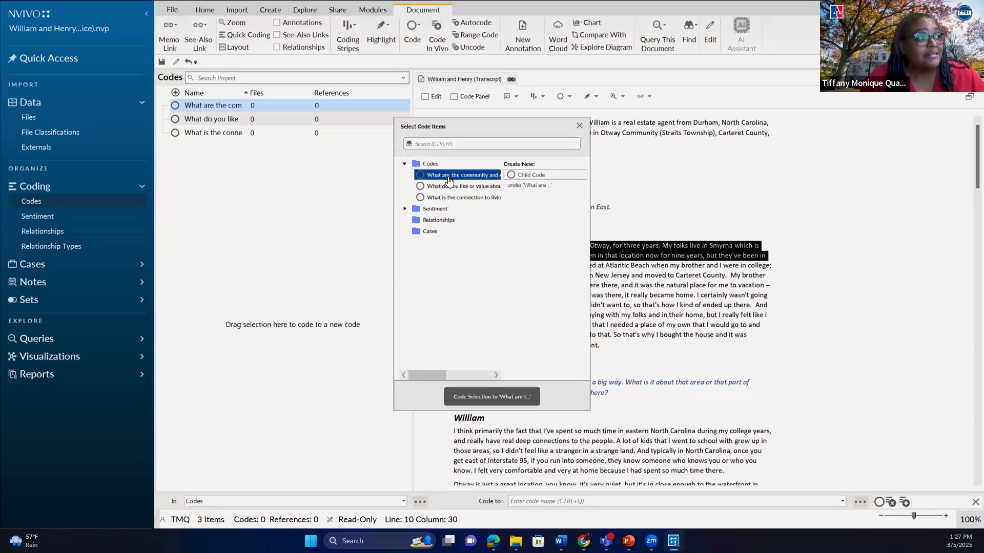
left_click(525, 176)
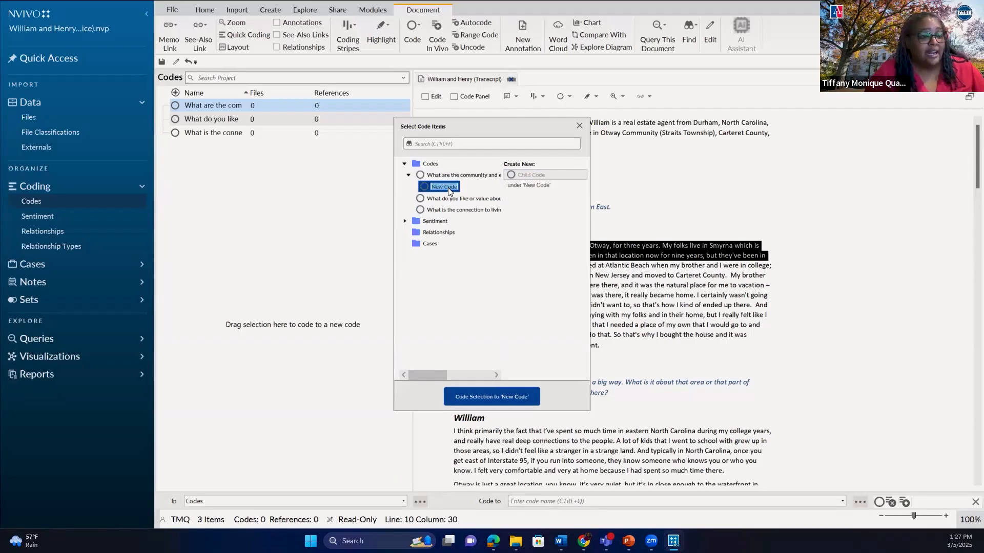
type("Years of resid")
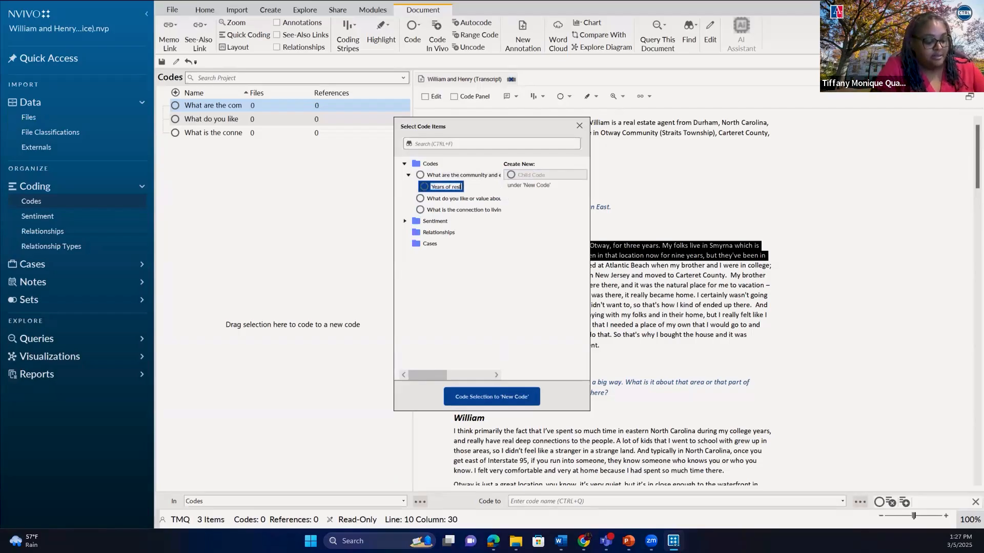
key("BackSpace")
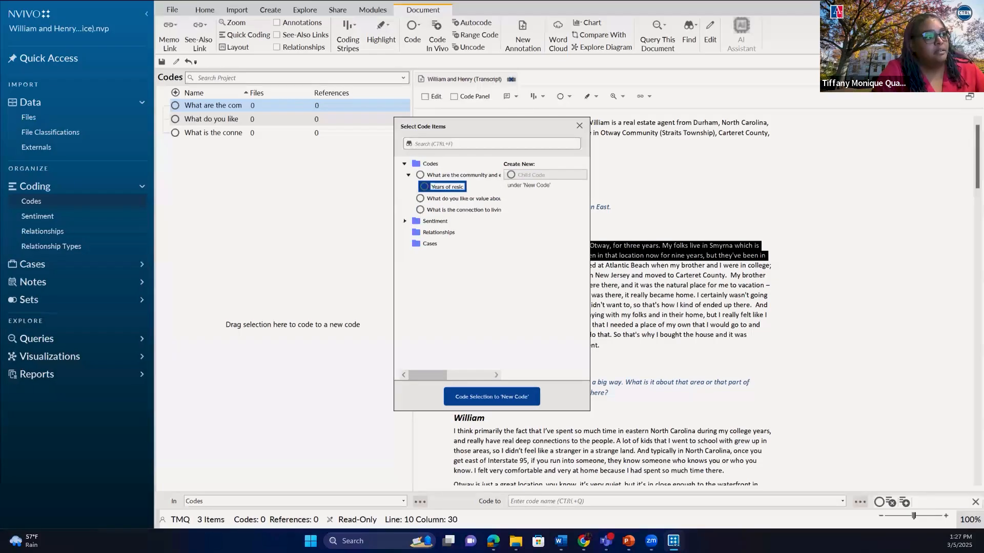
key("BackSpace")
type("dence")
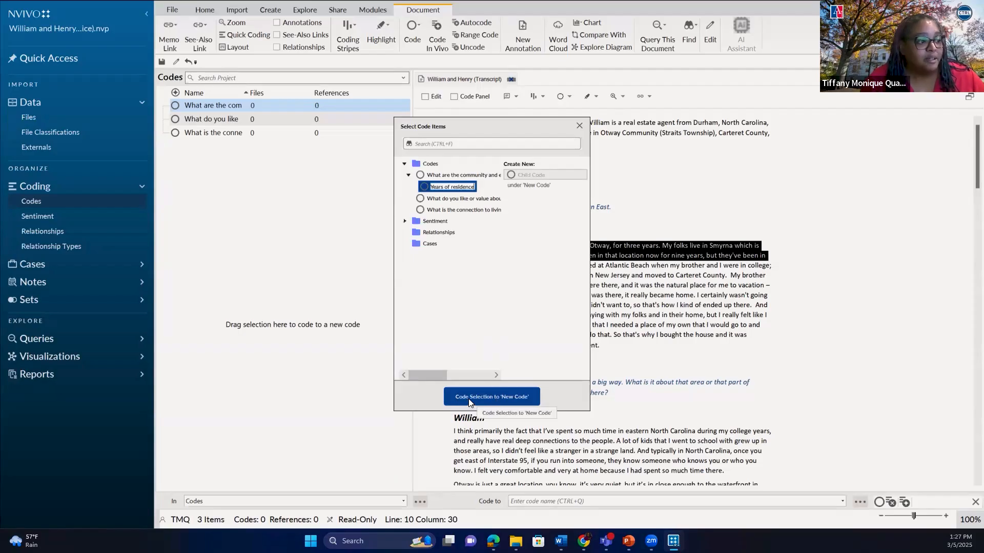
left_click(496, 404)
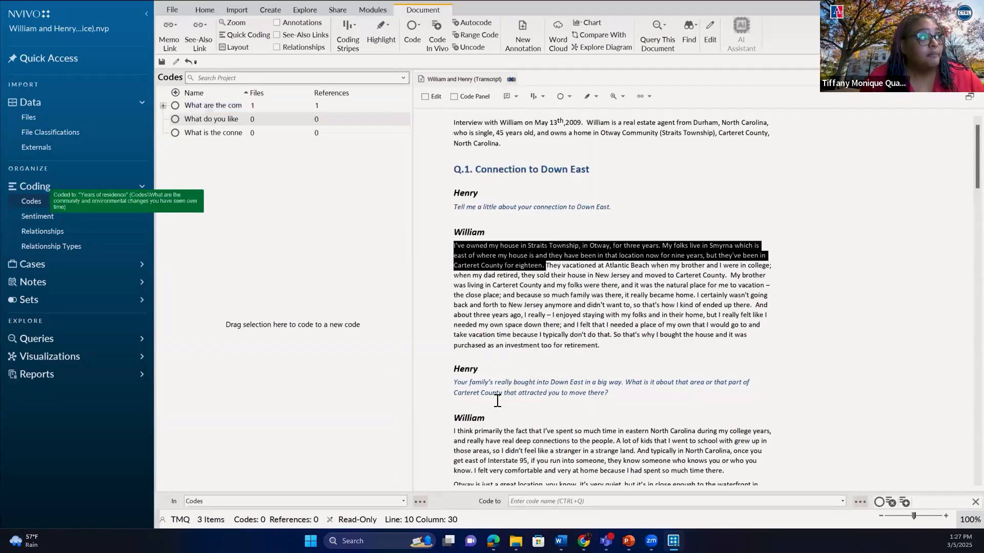
Expand the community and environmental changes code to show its child code, and save the project.
left_click(163, 106)
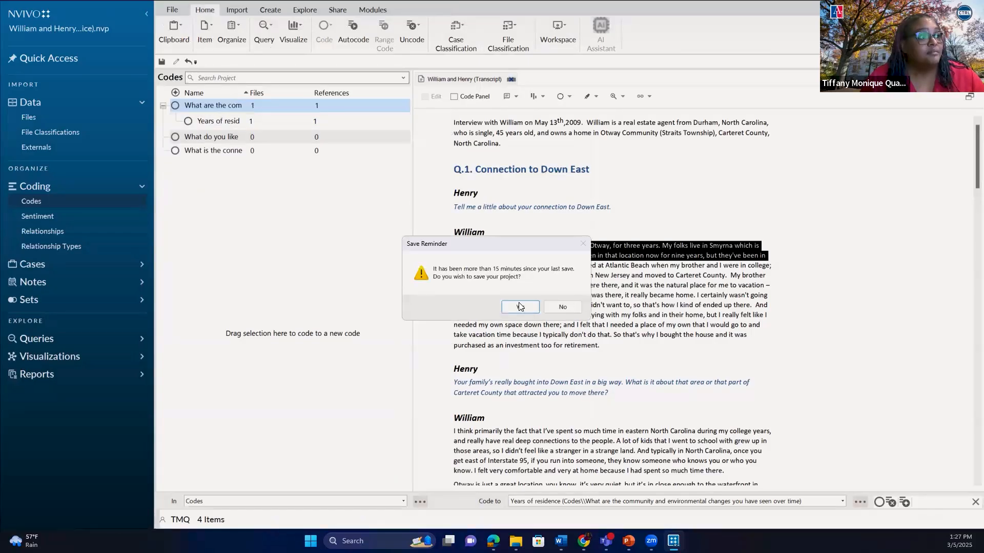
left_click(520, 307)
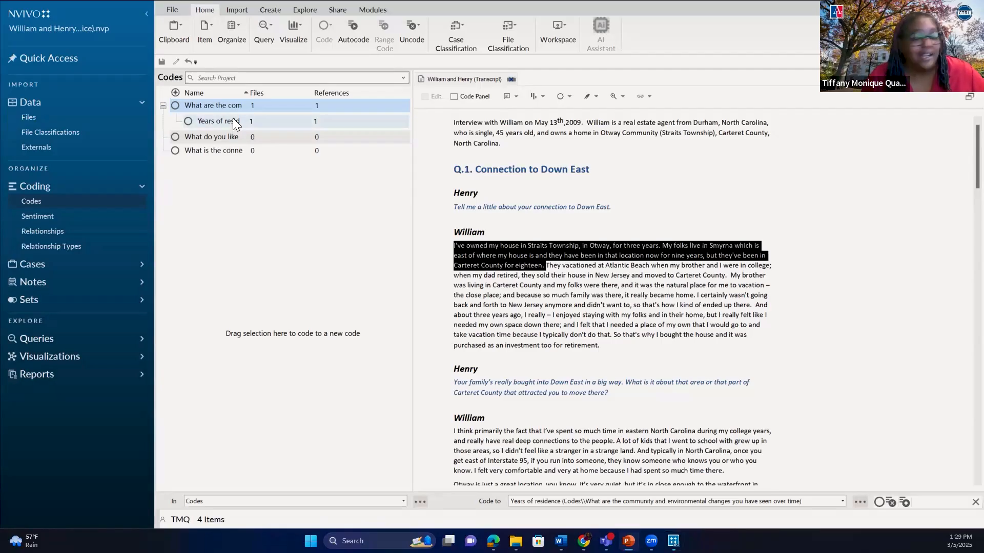
Move the "Years of residence" code under "What do you like or value about living Down East" and expand that parent.
double_click(233, 120)
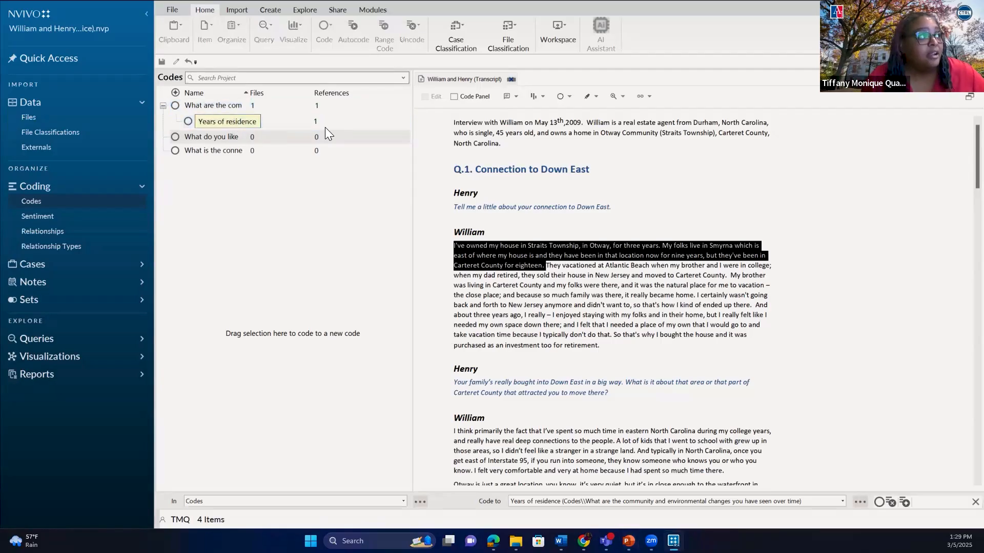
left_click(192, 124)
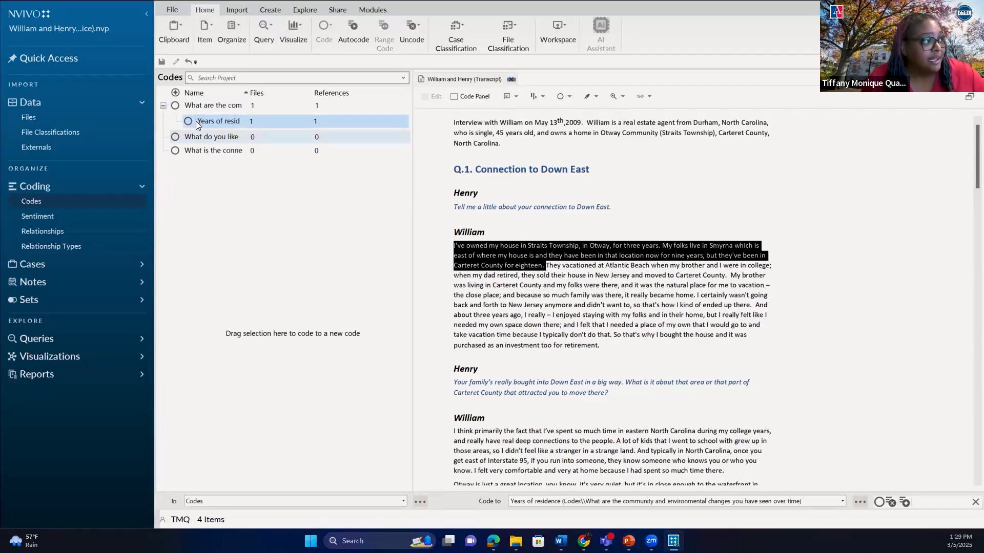
mouse_move(196, 121)
left_mouse_down()
mouse_move(195, 150)
mouse_move(200, 136)
left_mouse_up()
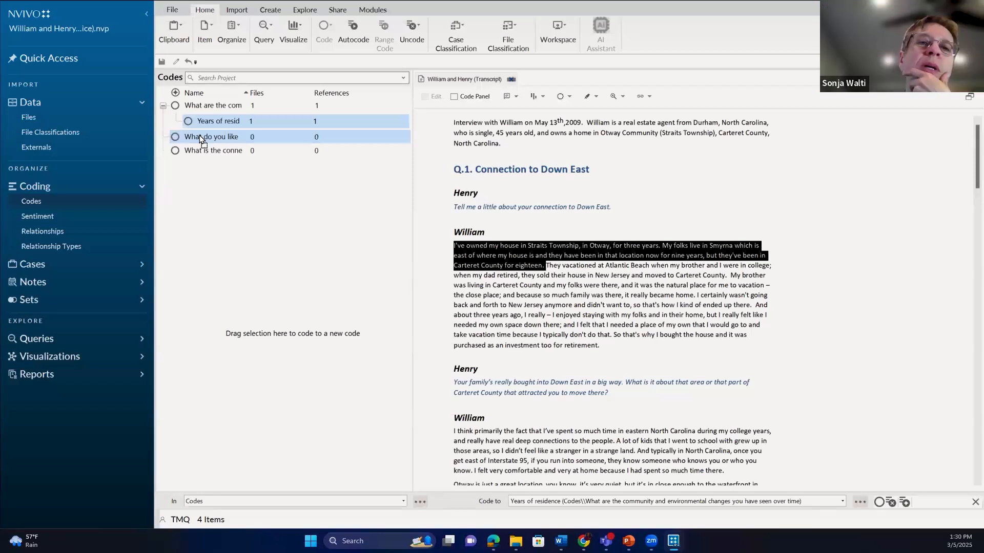
left_click_drag(200, 136, 199, 136)
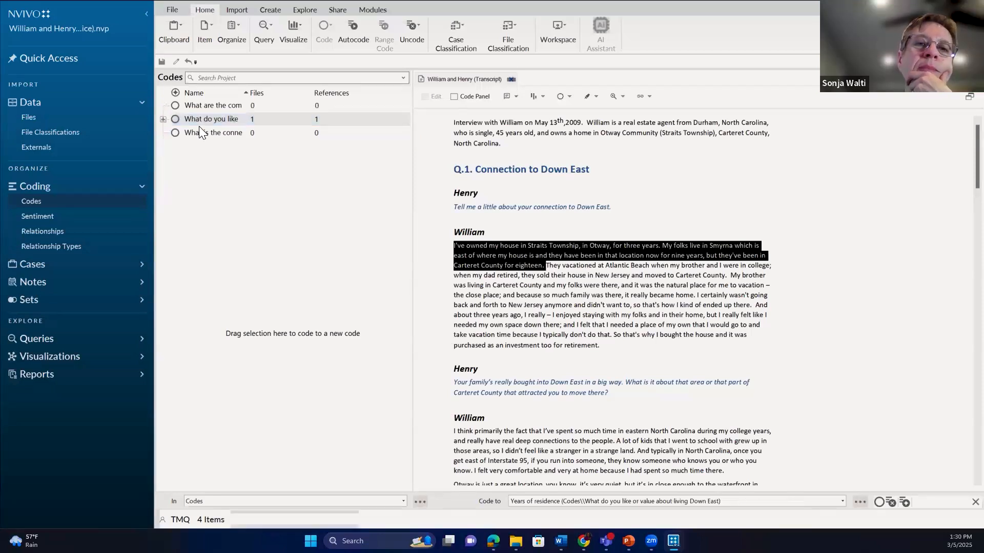
left_click(162, 119)
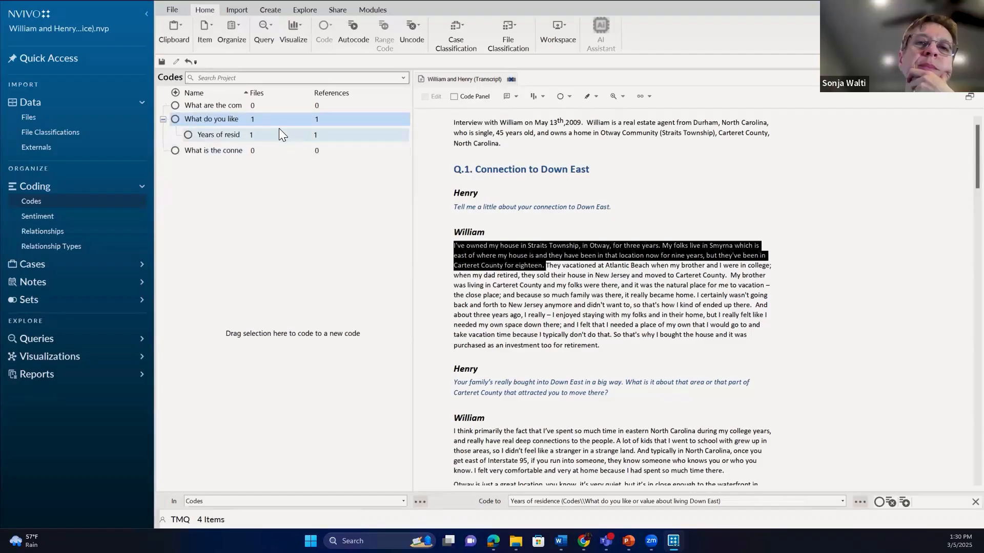
left_click(185, 107)
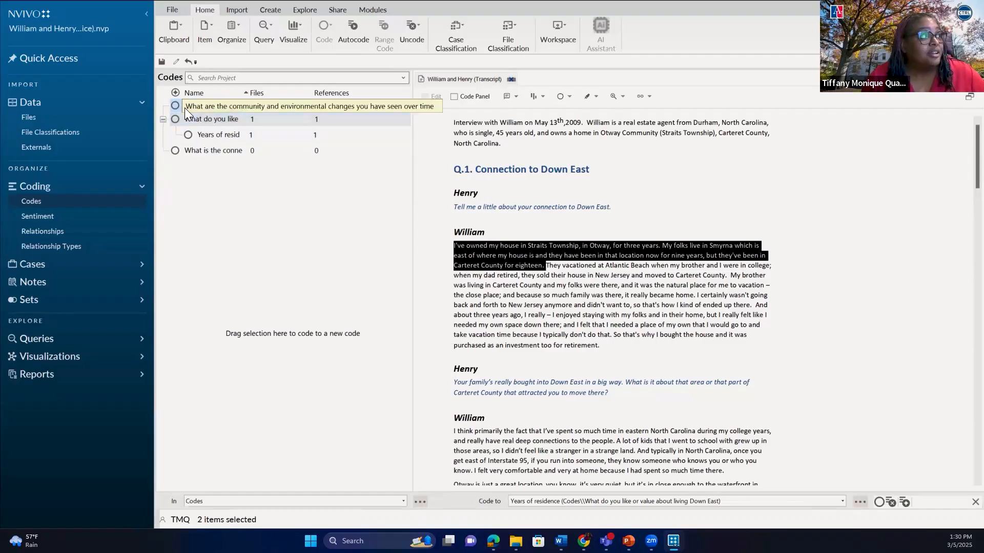
left_click(185, 102)
left_click(186, 105)
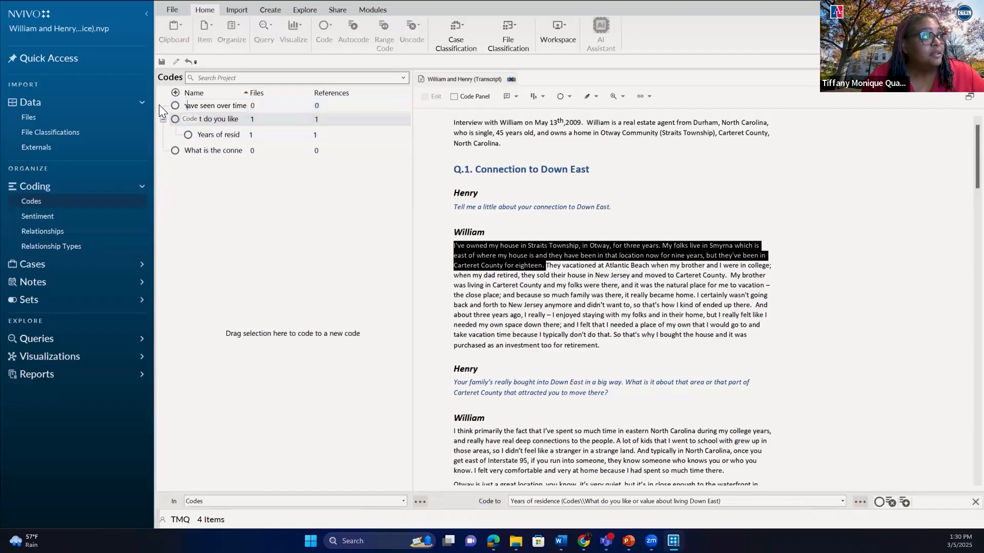
left_click(176, 102)
mouse_move(200, 104)
left_mouse_down()
mouse_move(204, 120)
mouse_move(194, 111)
left_mouse_up()
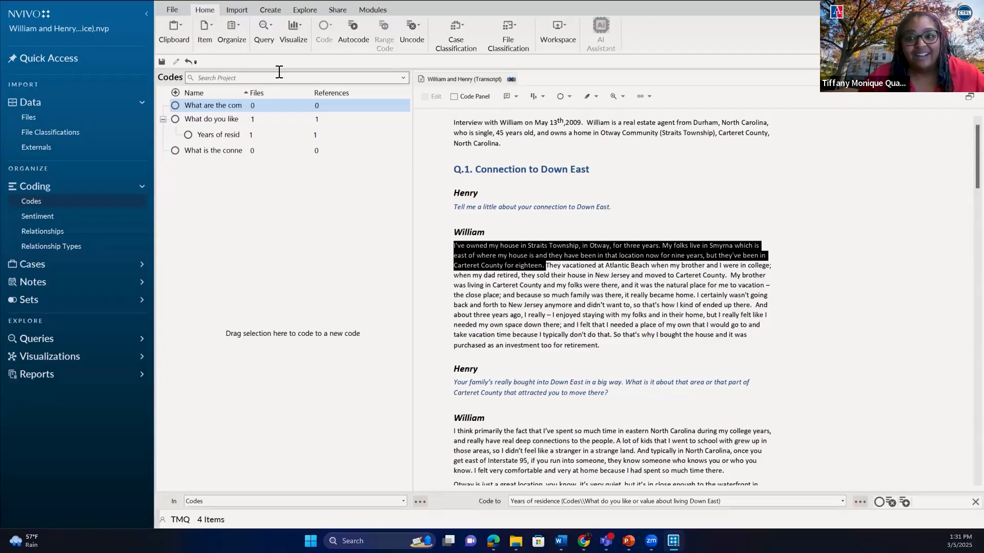
Move "Years of residence" back under the community and environmental changes code and expand that parent.
left_click(218, 134)
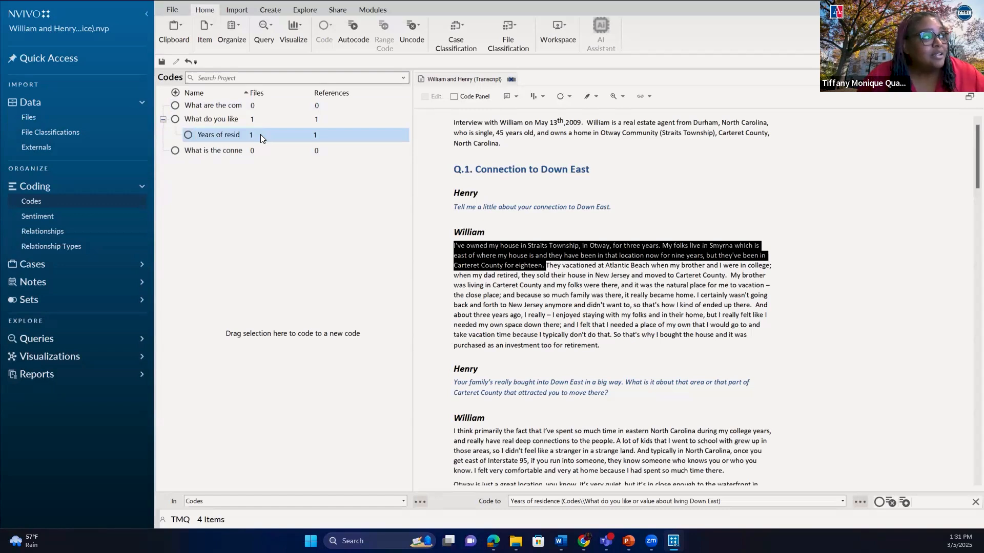
left_click_drag(260, 134, 258, 114)
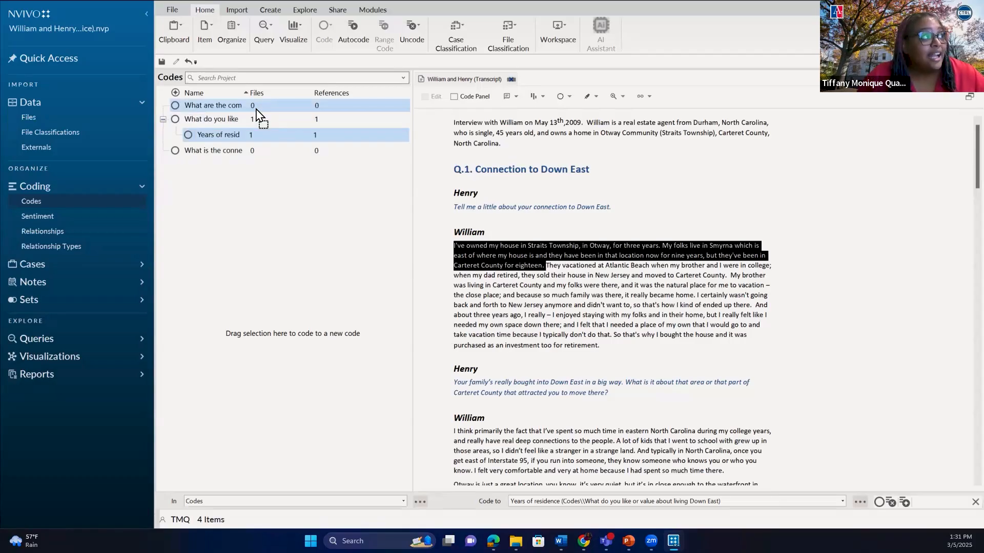
left_click_drag(256, 114, 255, 108)
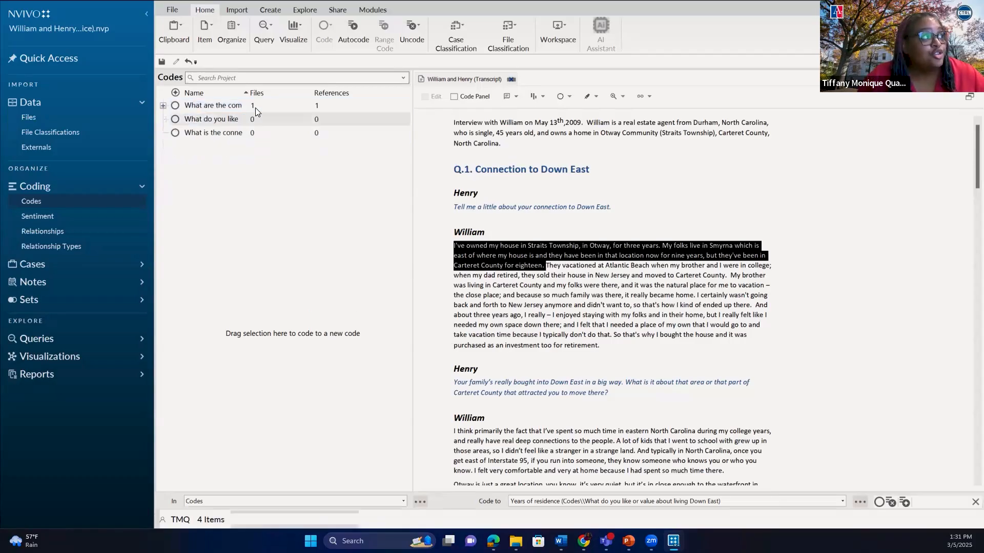
left_click(164, 107)
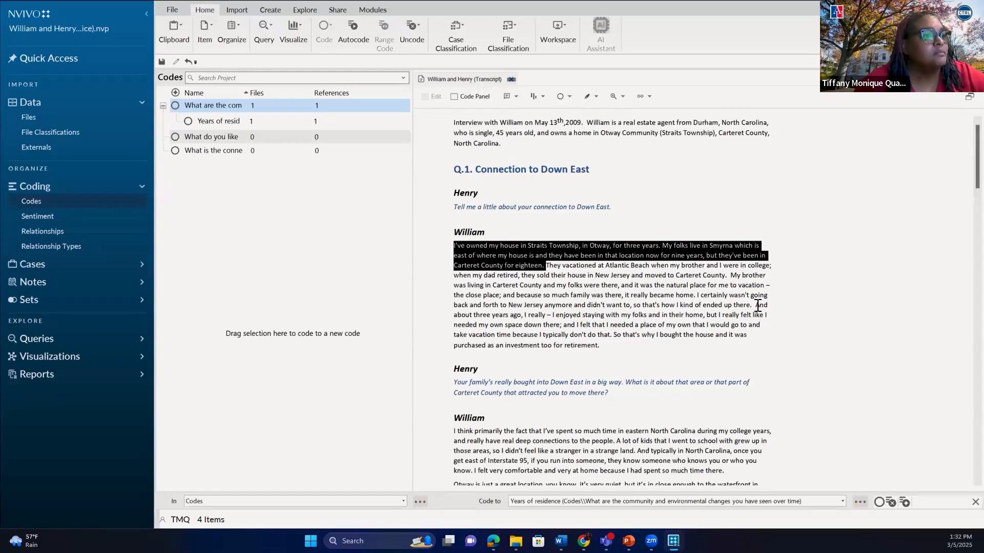
Select the first answer's passage from "And about three years ago" through "I typically don't do that" and start coding the selection.
left_click_drag(757, 306, 614, 338)
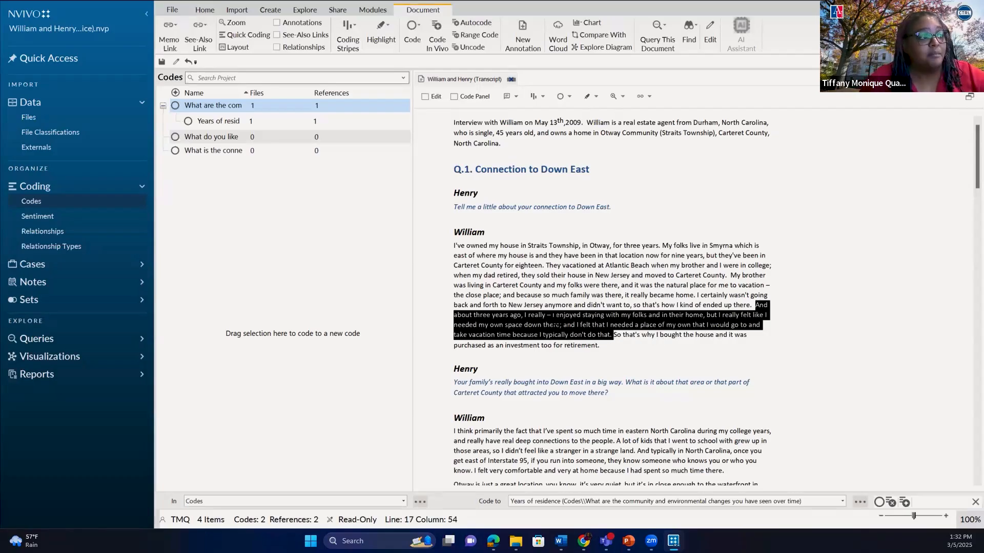
right_click(578, 328)
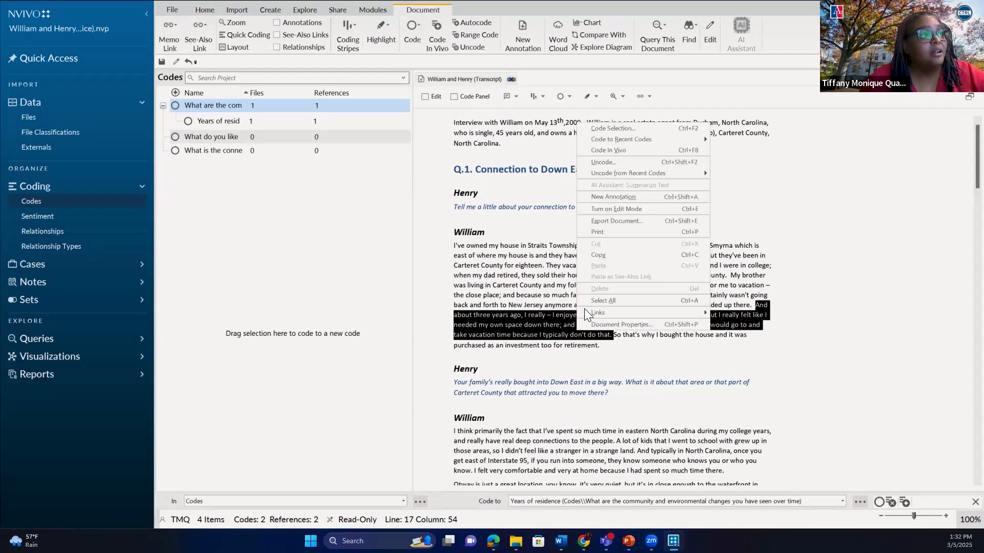
left_click(610, 130)
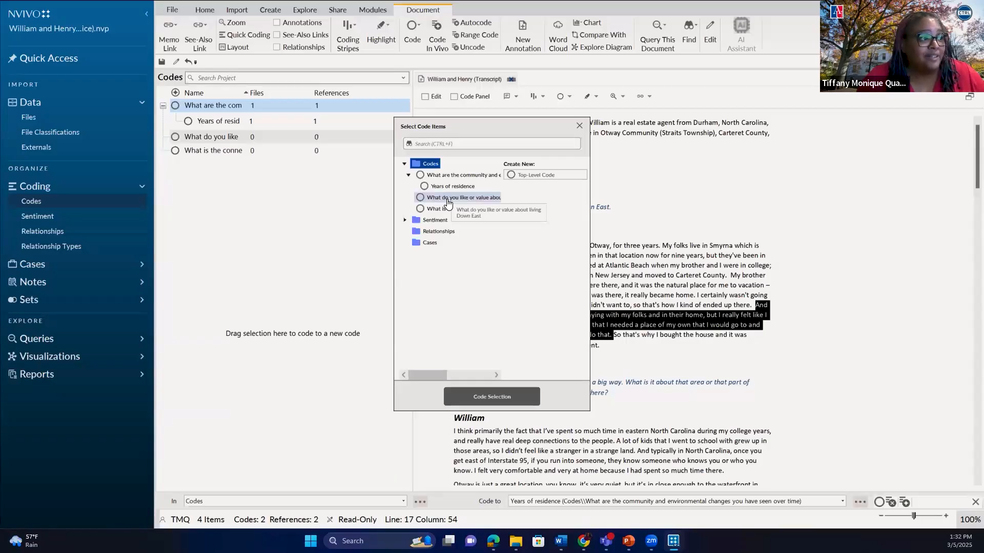
Code the selection to a new child code "Living close to family" under "What do you like or value about living Down East", then expand the parent.
left_click(447, 200)
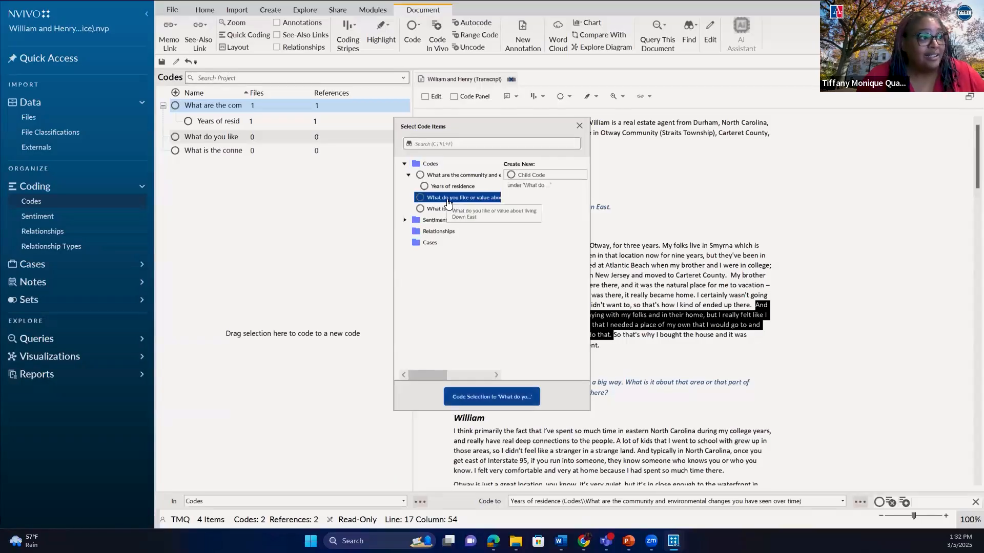
left_click(511, 175)
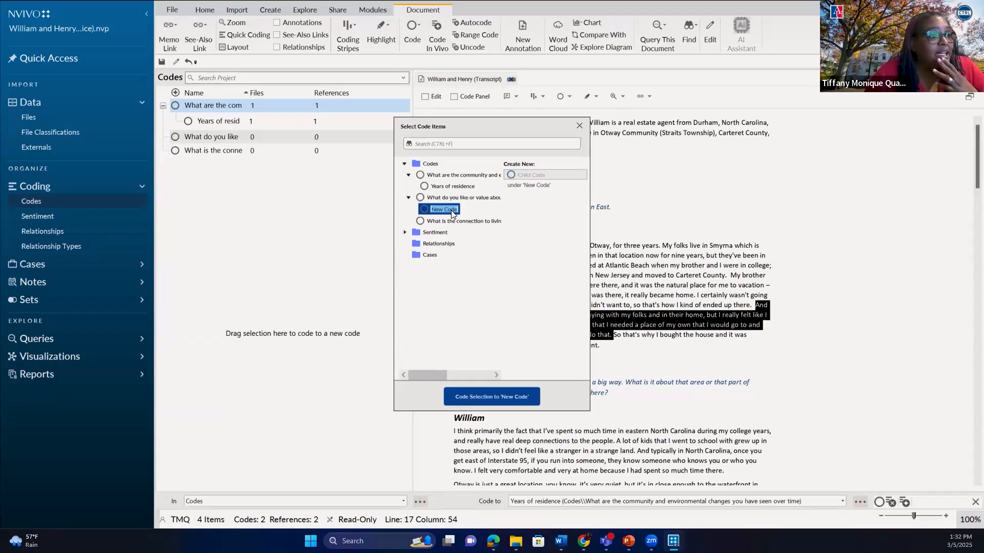
type("L")
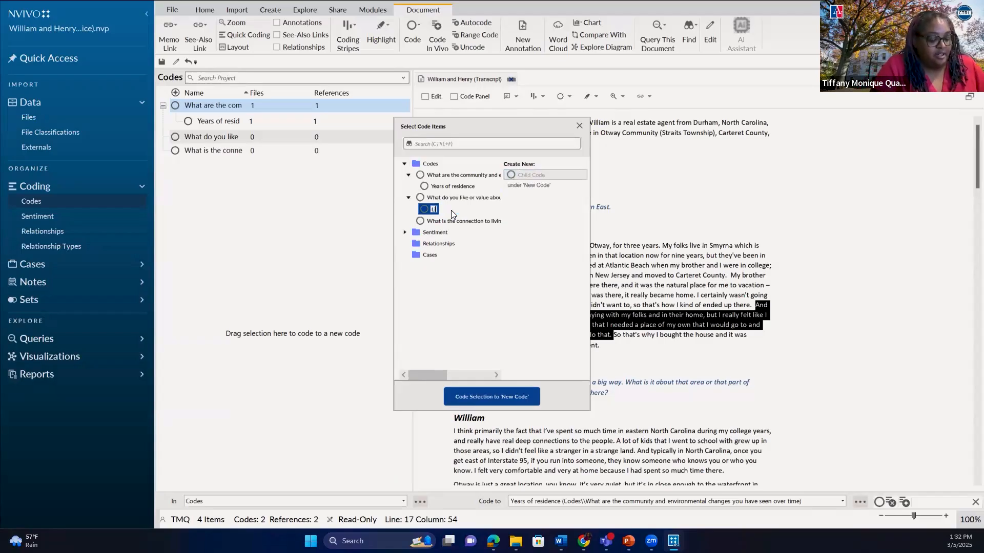
type("iving dlose t")
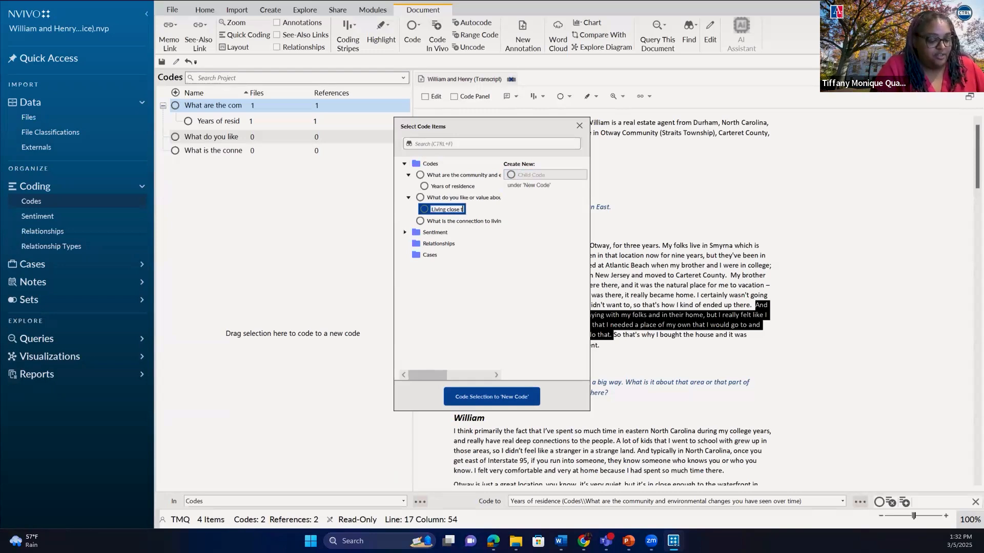
type("o family")
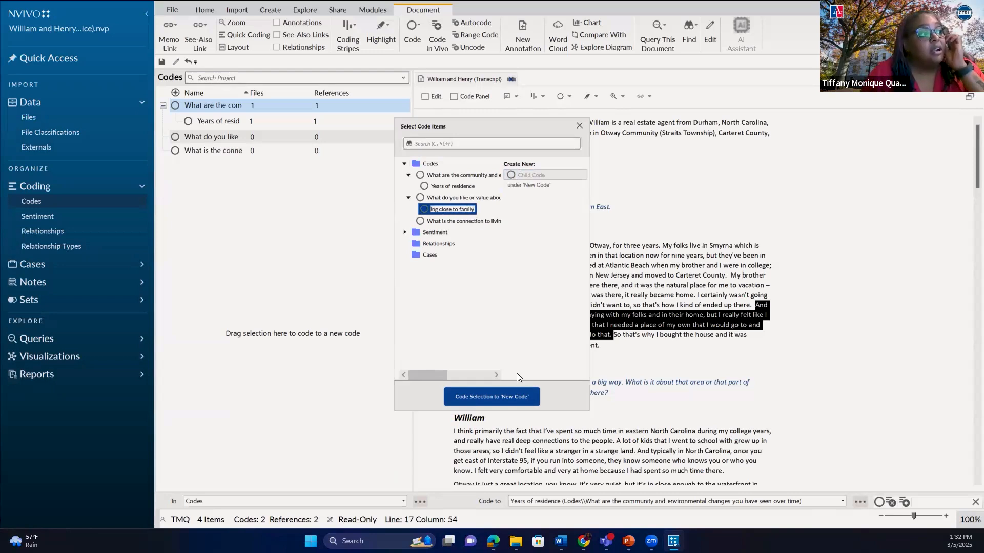
left_click(506, 398)
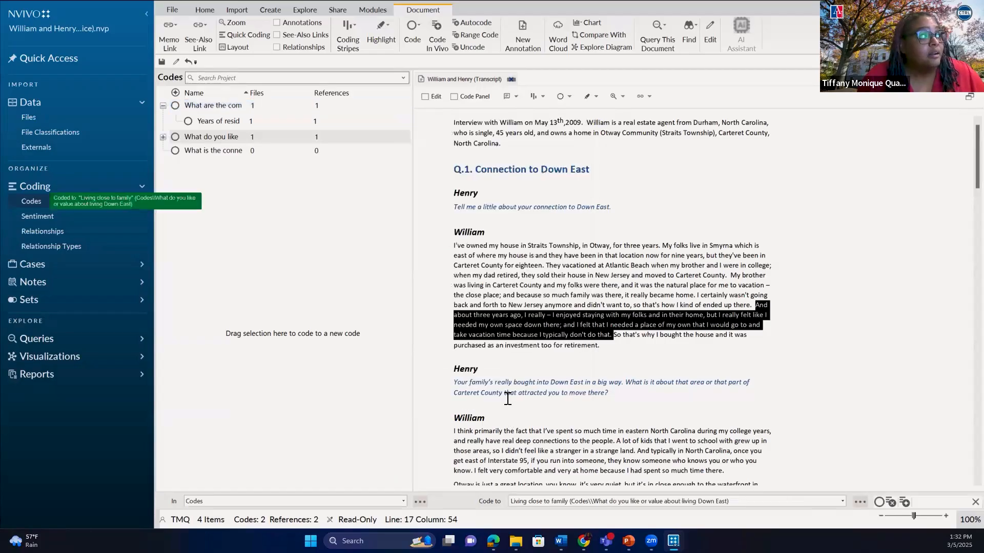
left_click(161, 137)
left_click(201, 138)
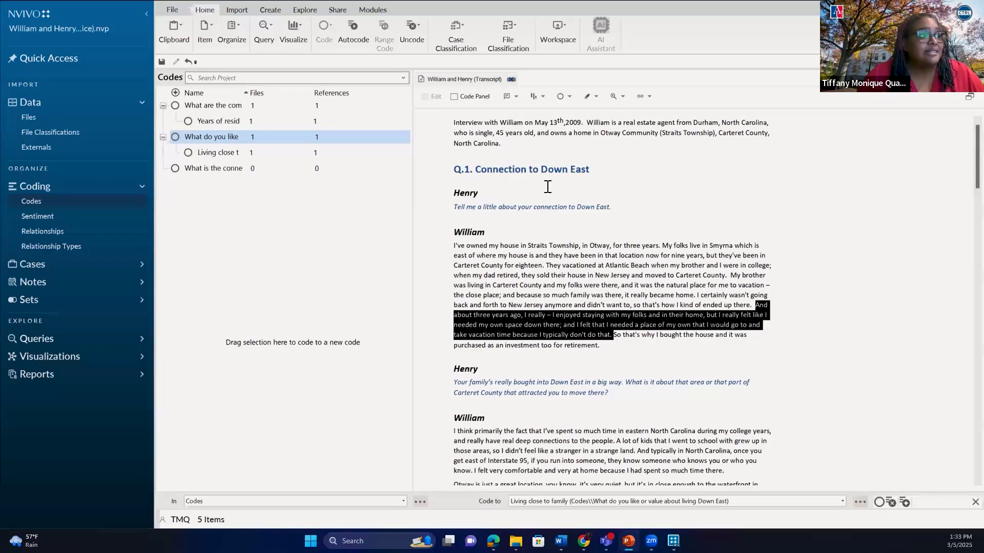
Code the second answer's passage from "think primarily the fact" through "connections to the people" to "What is the connection to living in Down East".
scroll(490, 426, "down", 1)
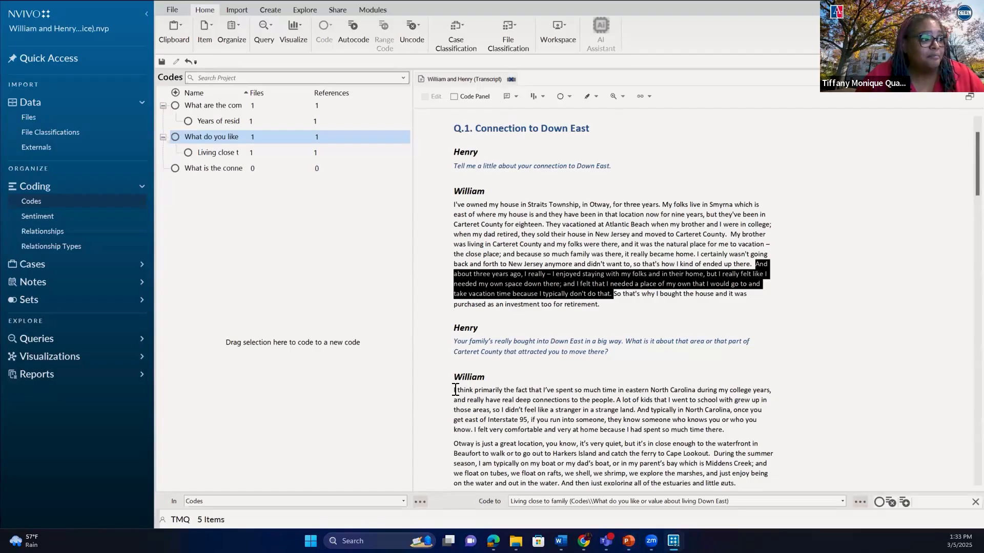
left_click_drag(456, 390, 259, 169)
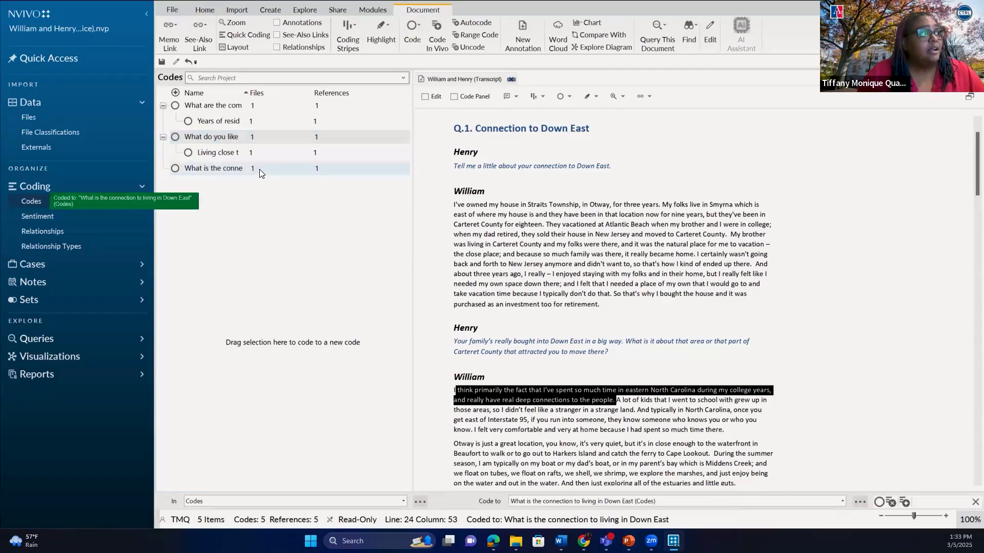
Create a child code named "Example 2" under "What is the connection to living in Down East".
right_click(223, 167)
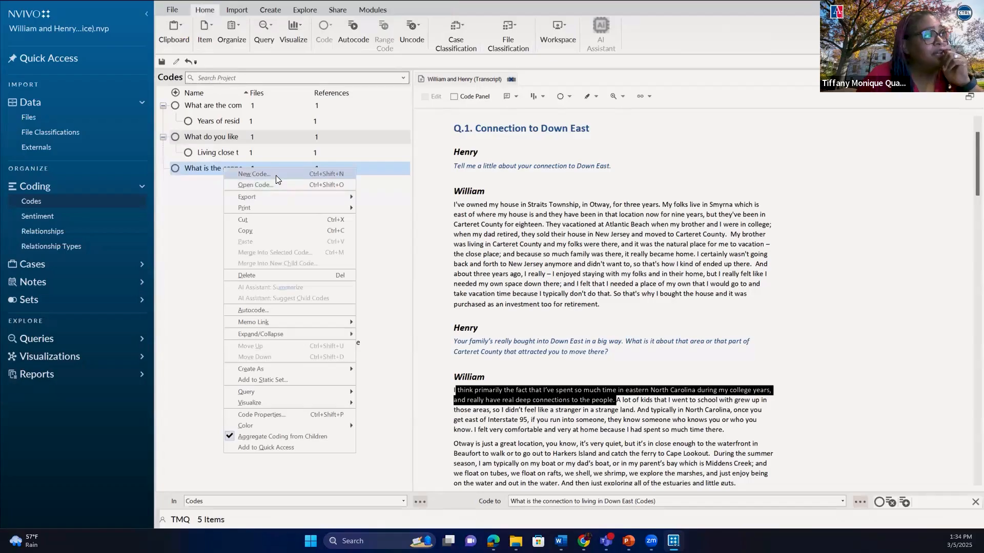
left_click(276, 176)
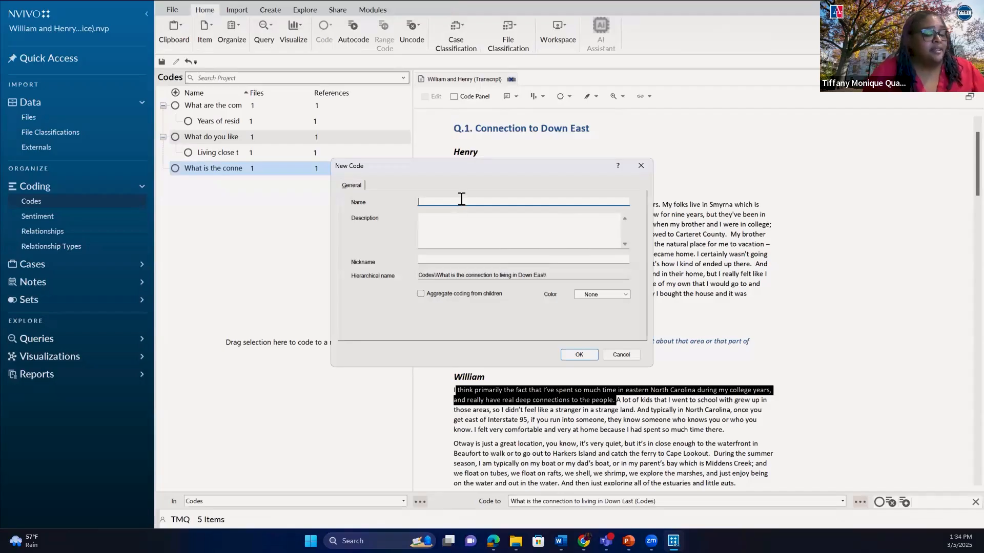
type("Exqampl,e")
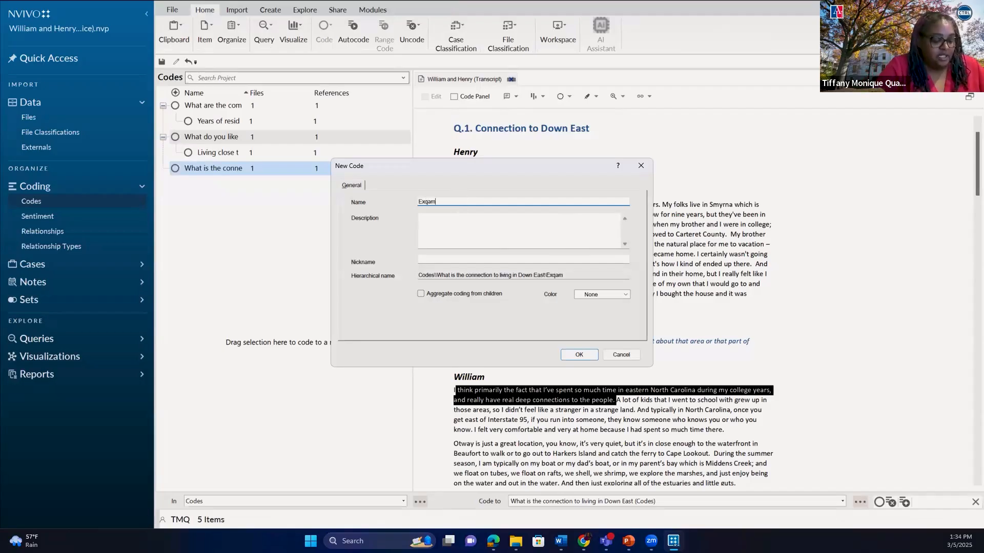
key("BackSpace")
key("BackSpace")
key("BackSpace")
key("BackSpace")
key("BackSpace")
key("BackSpace")
key("BackSpace")
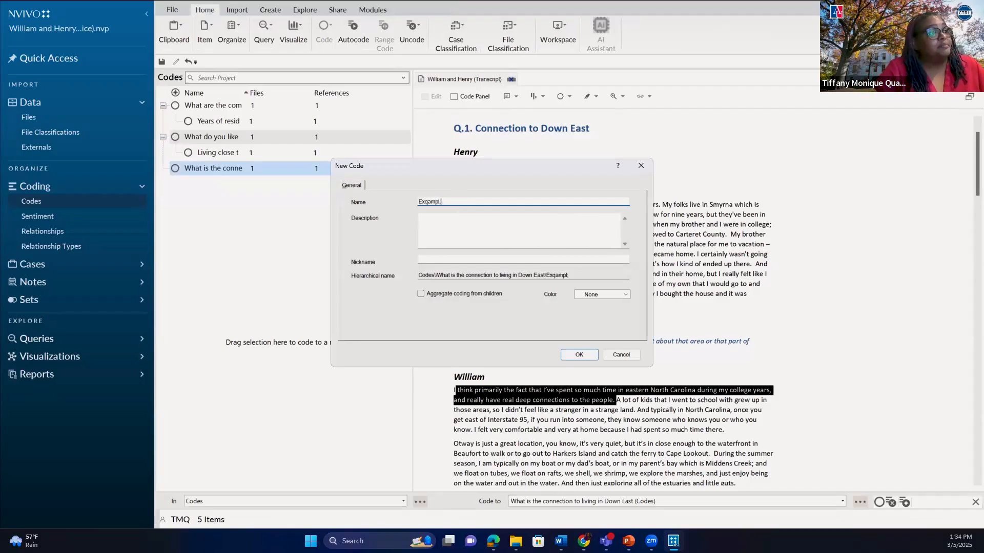
type("amp")
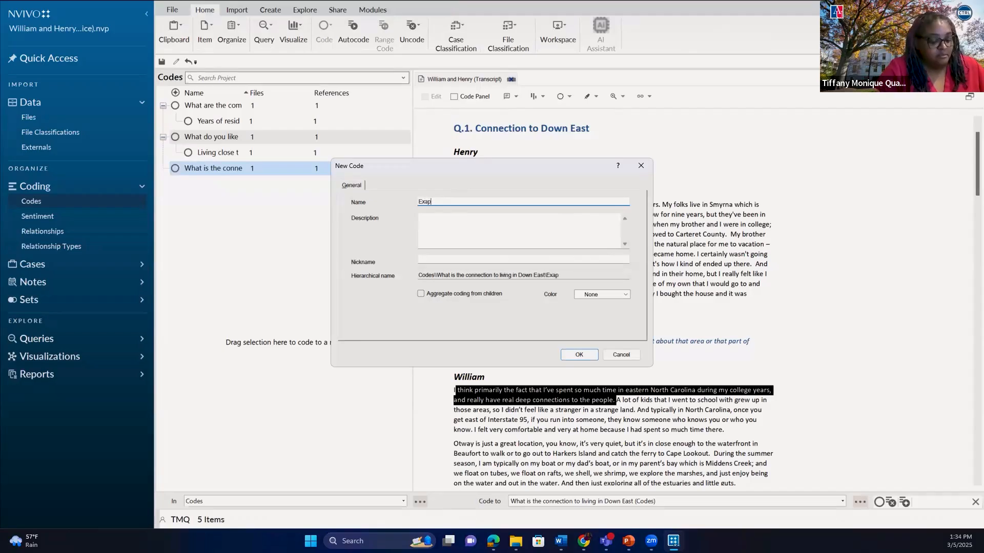
key("BackSpace")
type("mple")
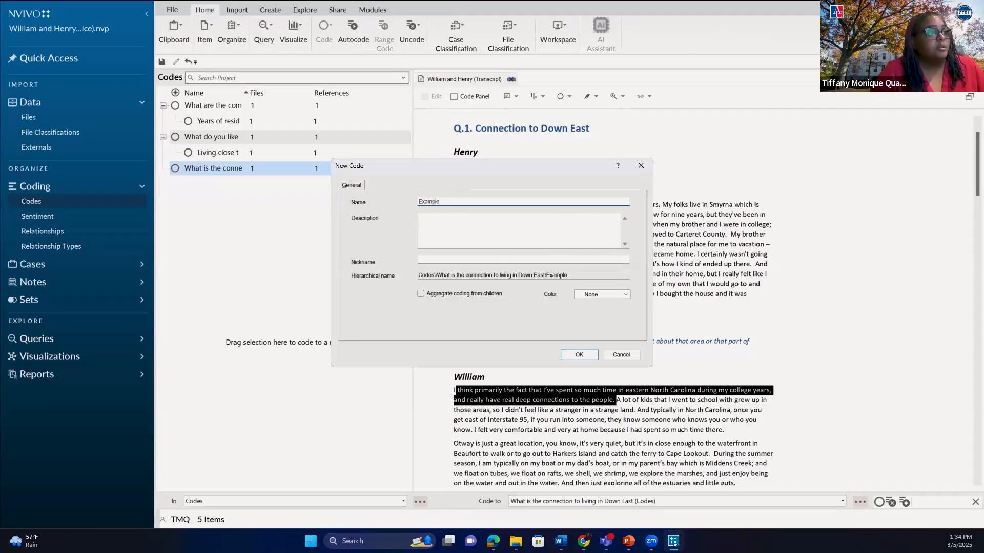
type(" 2")
left_click(581, 353)
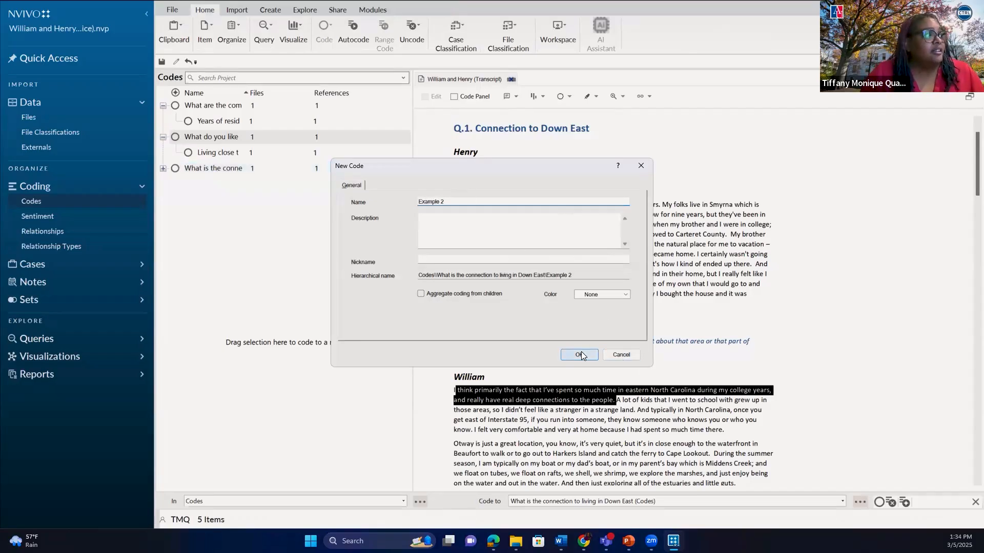
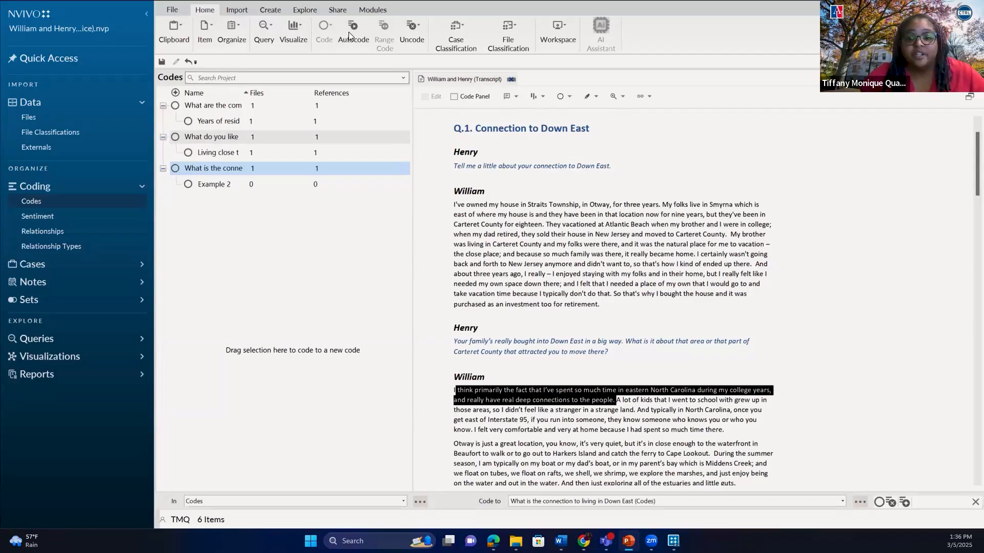
Start autocoding the open transcript with the Identify themes option and generate the list of themes.
left_click(411, 378)
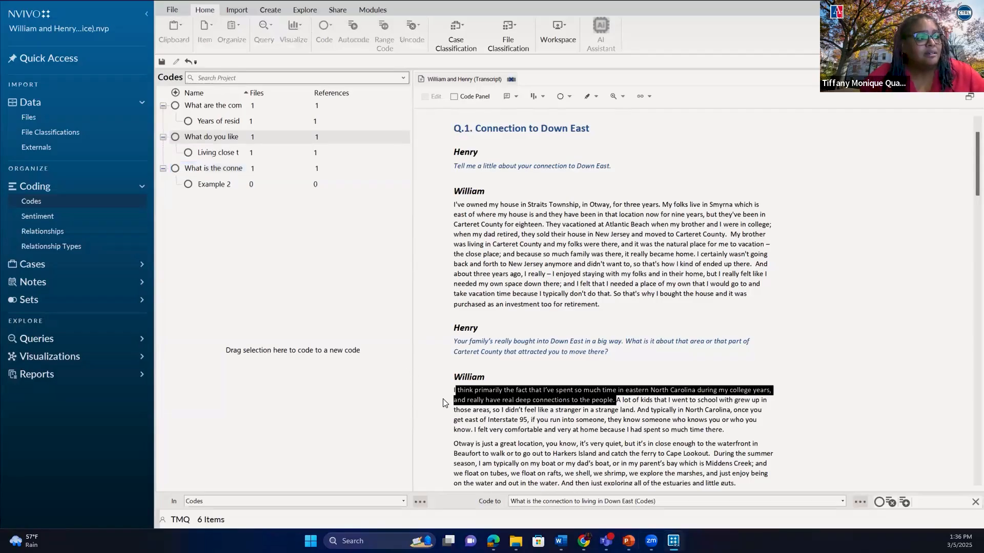
left_click(487, 401)
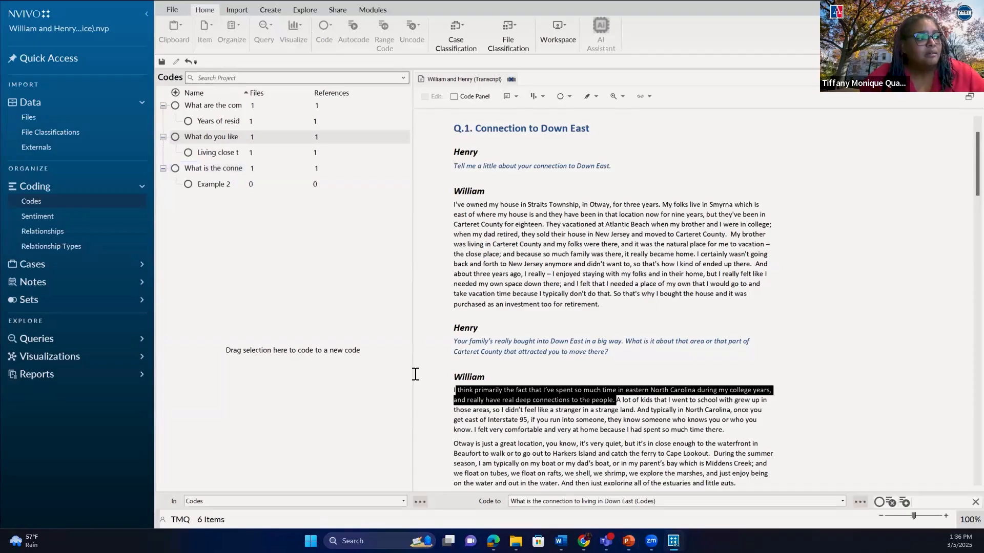
left_click(208, 11)
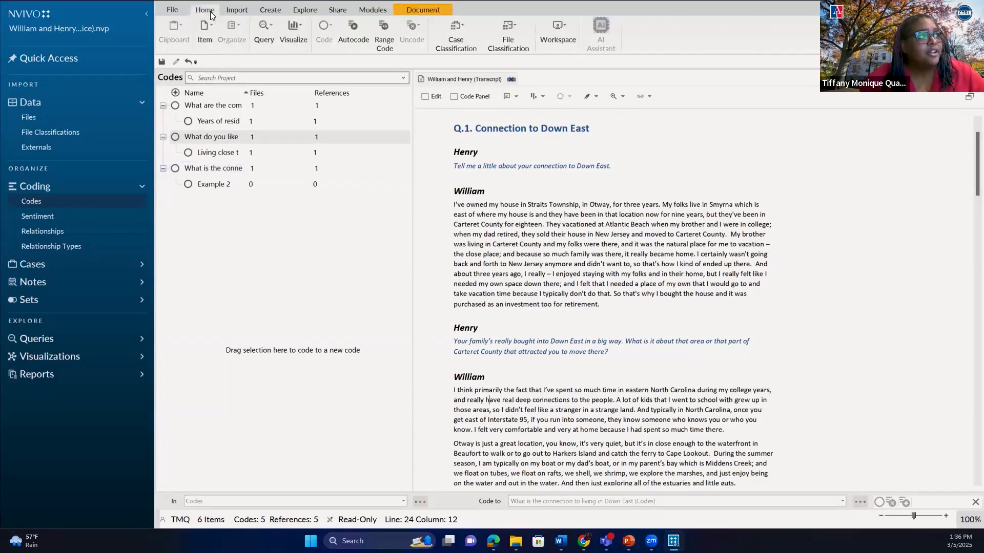
left_click(351, 34)
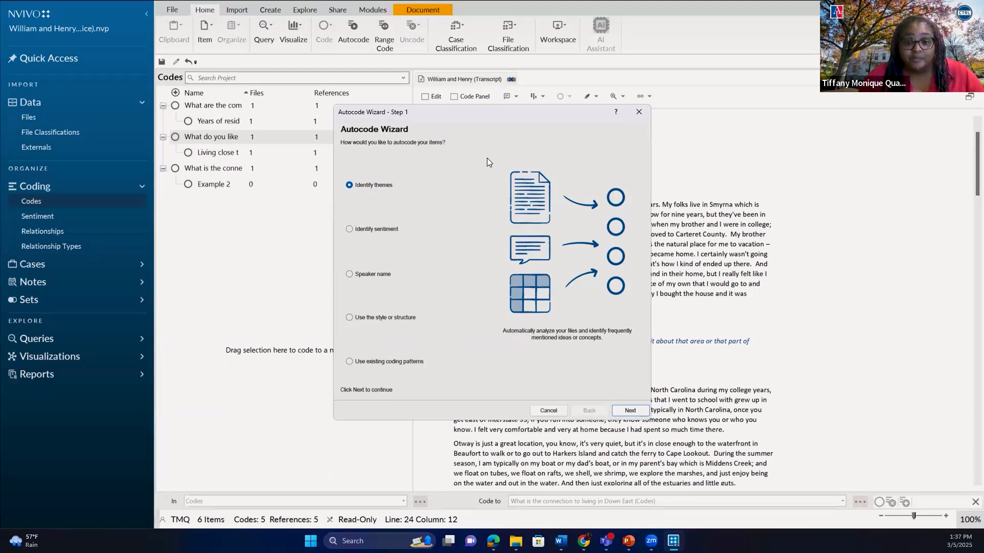
left_click(630, 411)
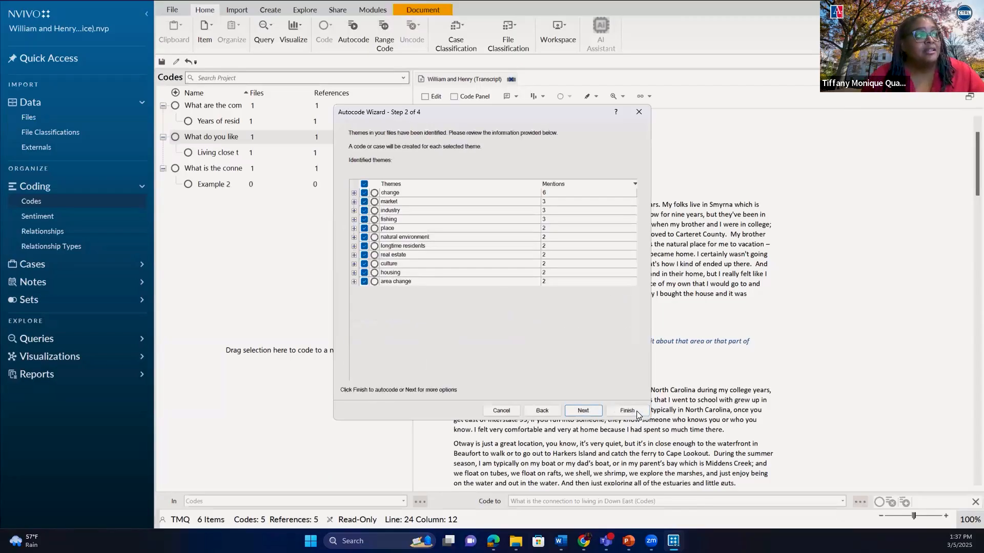
Expand every identified theme from "change" to "area change" and examine the subthemes.
left_click(354, 194)
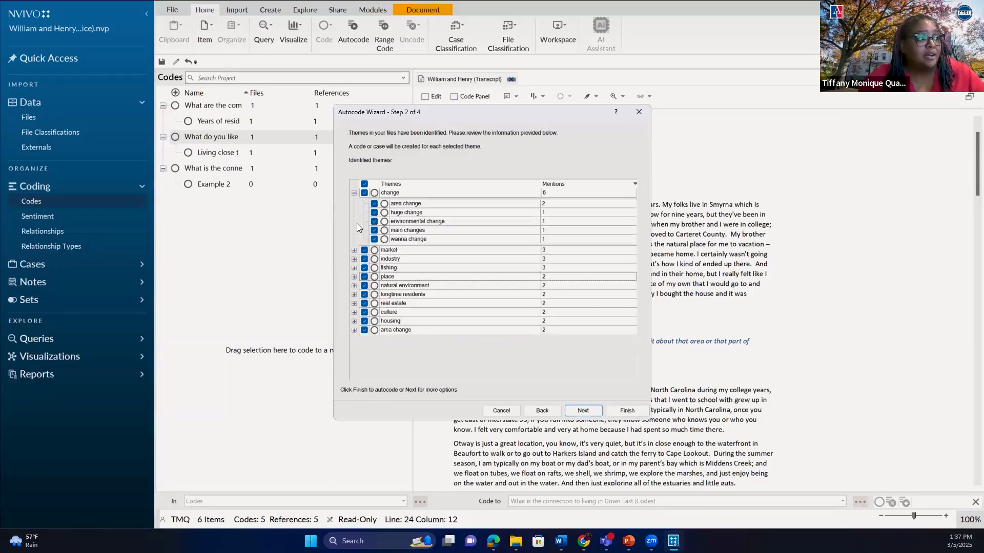
left_click(354, 250)
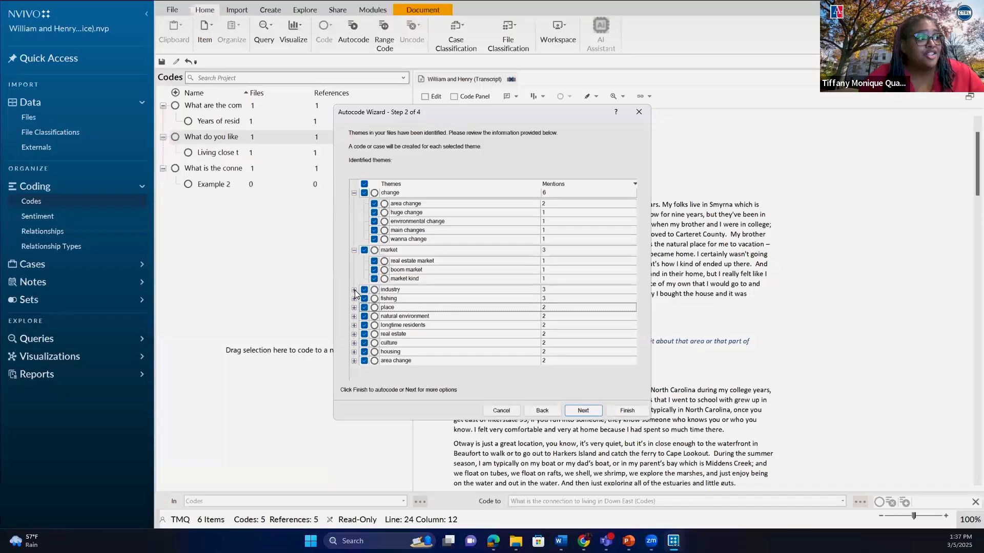
left_click(354, 290)
left_click(354, 329)
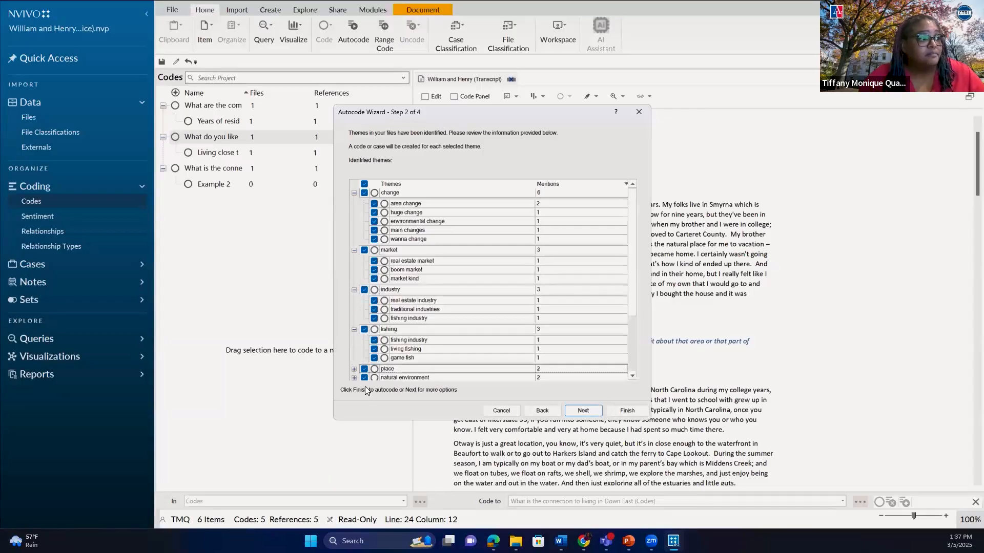
left_click(354, 368)
scroll(366, 378, "down", 2)
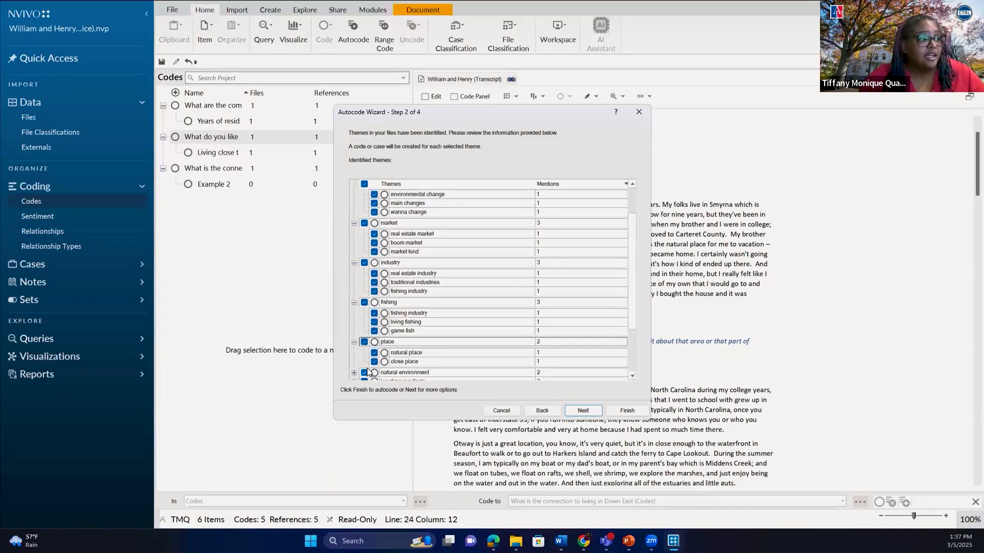
left_click(354, 342)
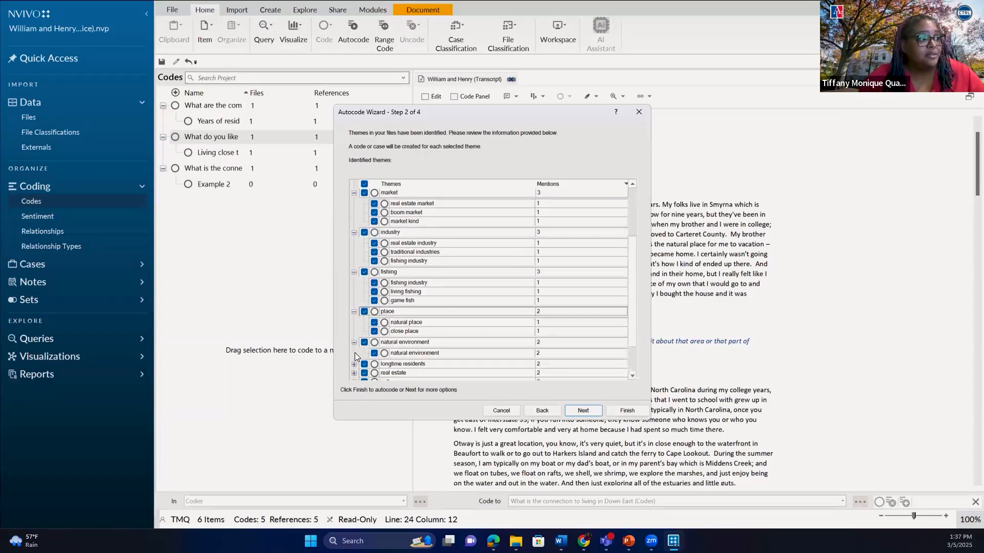
scroll(356, 356, "down", 1)
left_click(354, 337)
left_click(354, 359)
scroll(356, 358, "down", 1)
left_click(354, 351)
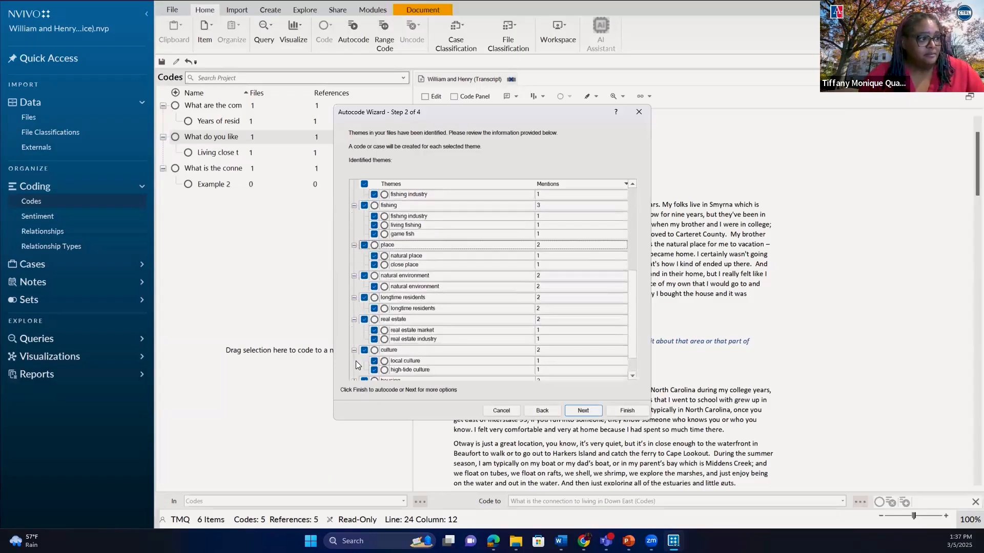
scroll(354, 359, "down", 1)
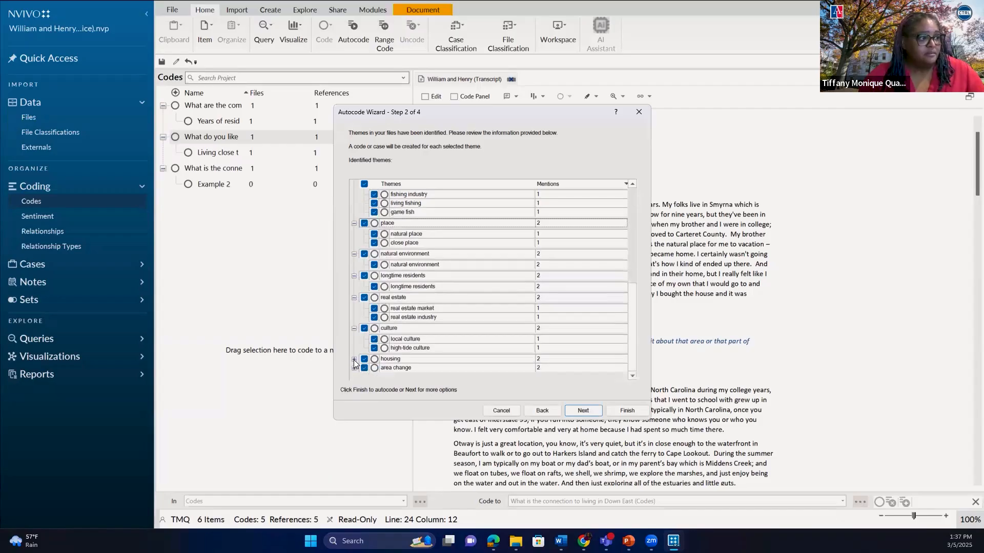
left_click(354, 360)
scroll(356, 372, "down", 1)
left_click(354, 372)
scroll(604, 300, "up", 8)
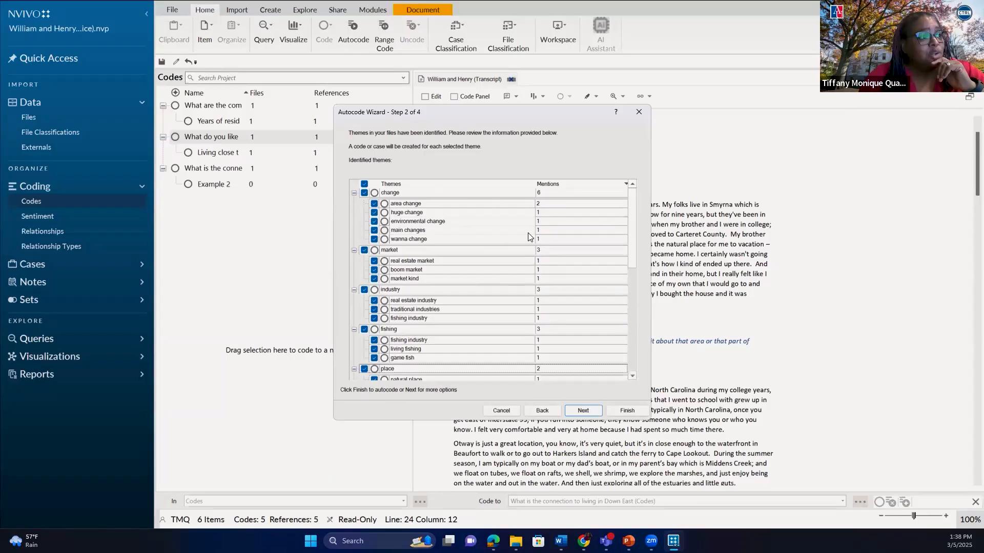
Exclude the "main changes" subtheme under "change" from autocoding and review the remaining selected themes.
left_click(375, 230)
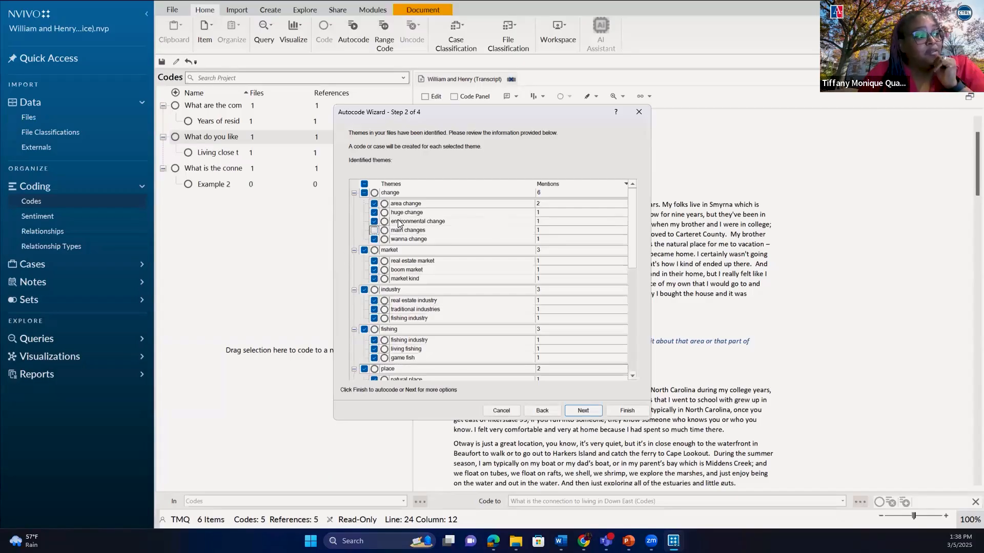
scroll(401, 256, "down", 3)
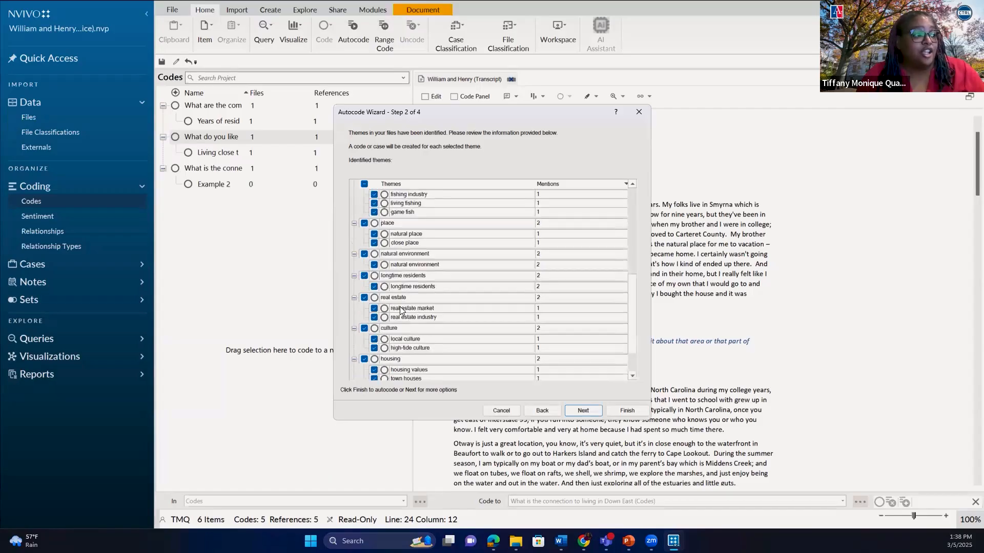
scroll(401, 310, "down", 1)
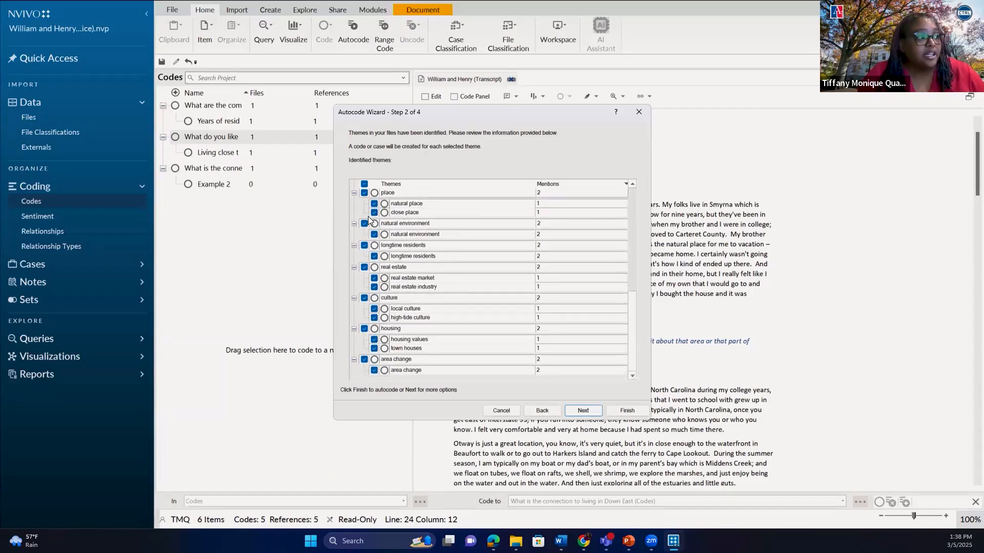
scroll(414, 262, "up", 6)
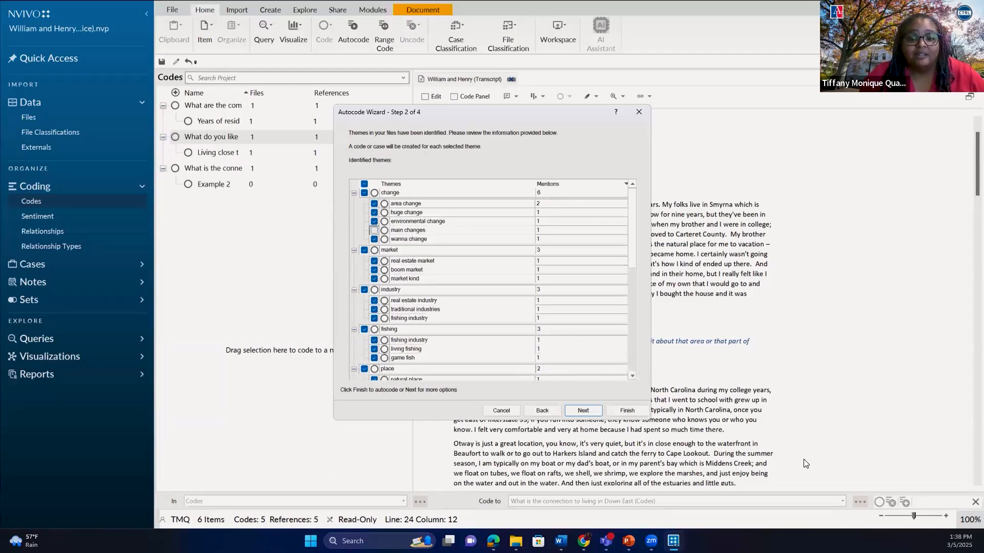
Autocode the selected themes by sentence into a new "Autocoded Themes" folder under Codes.
left_click(583, 410)
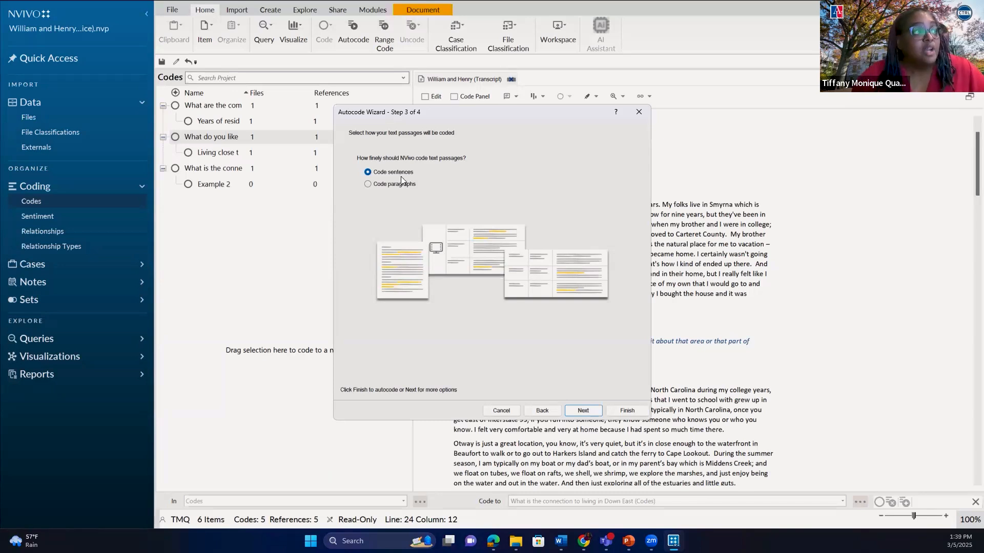
left_click(584, 410)
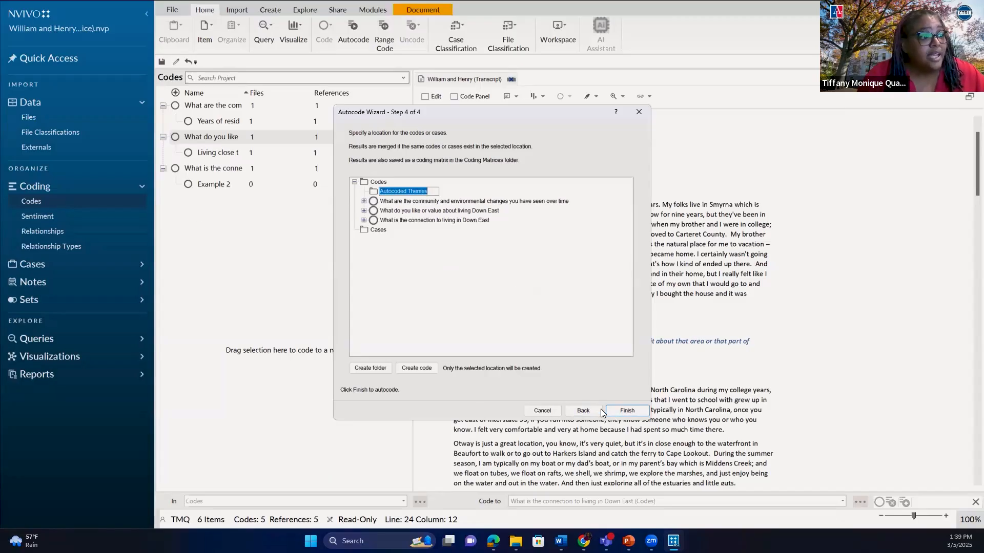
left_click(626, 412)
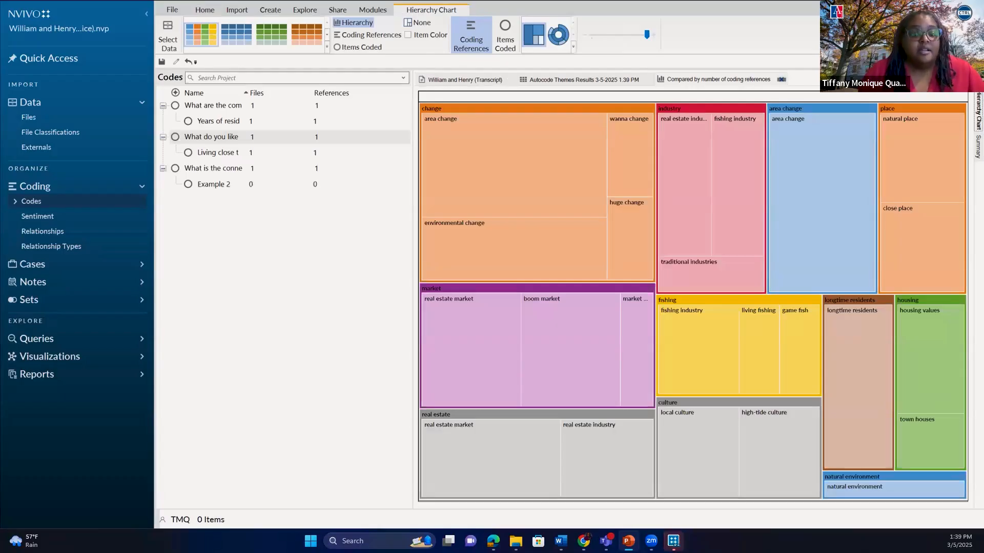
Open the "Autocoded Themes" code folder and expand the "change" theme to view its child codes.
left_click(22, 203)
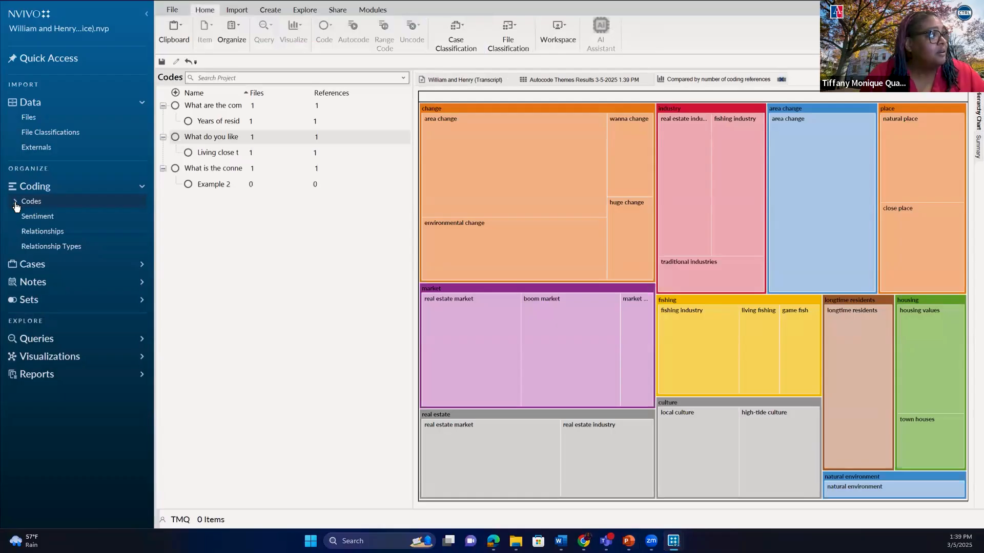
left_click(15, 203)
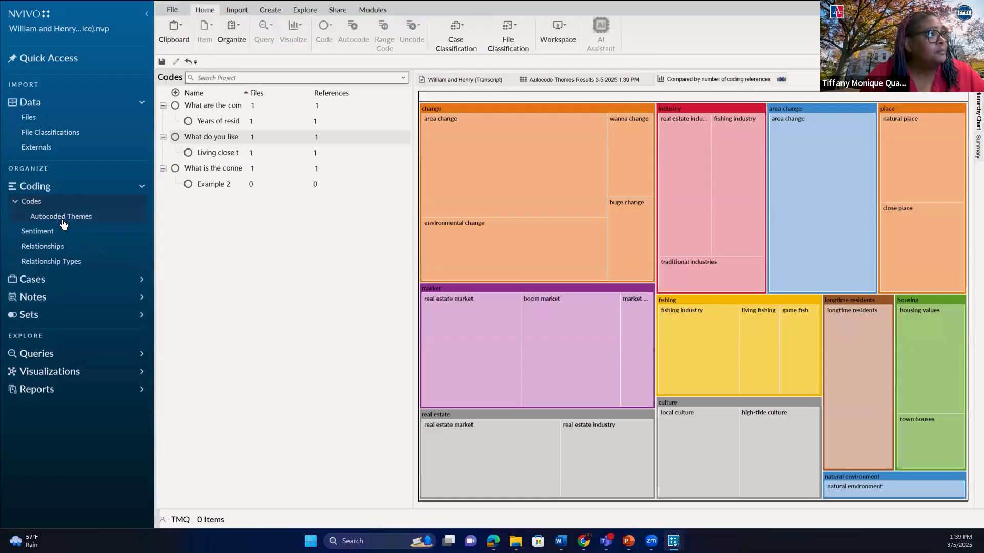
left_click(61, 216)
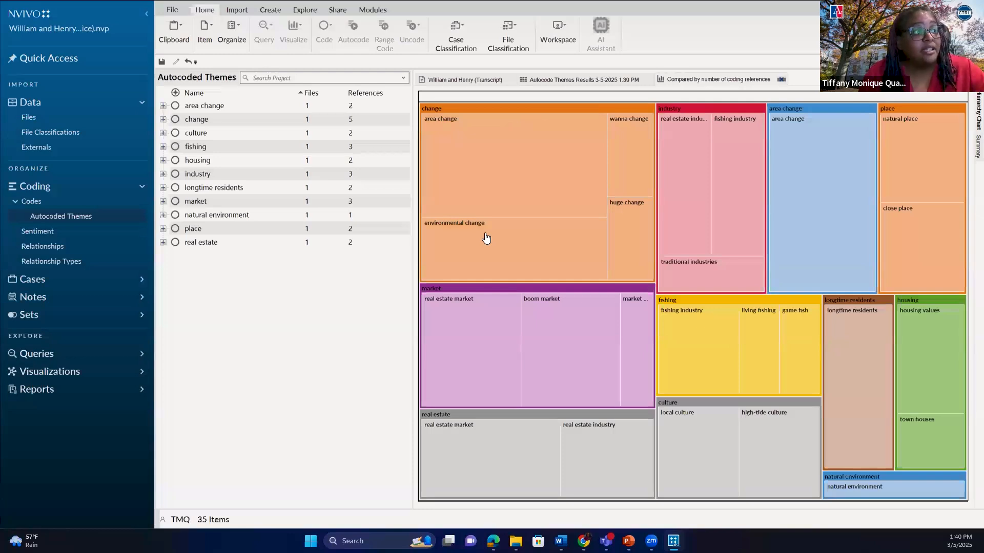
mouse_move(486, 239)
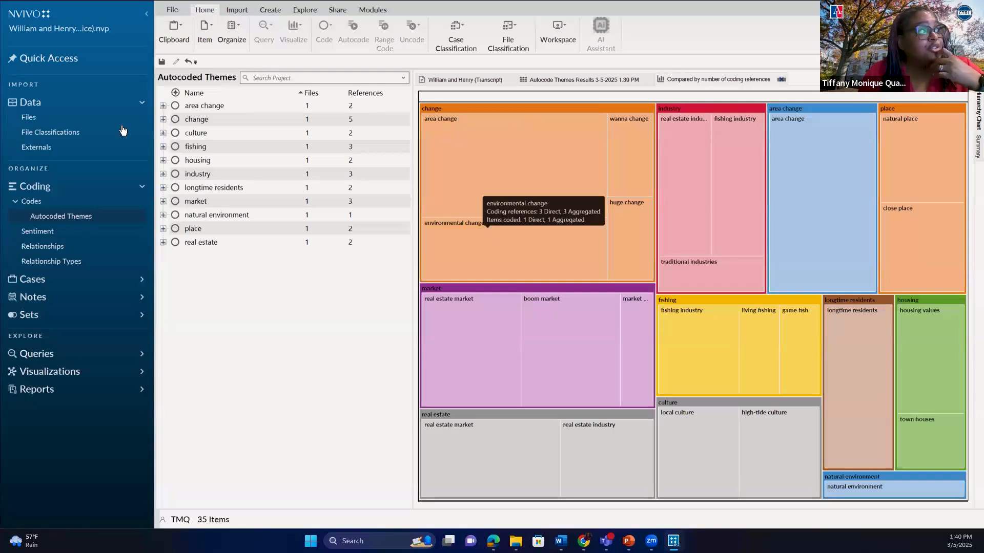
left_click(162, 119)
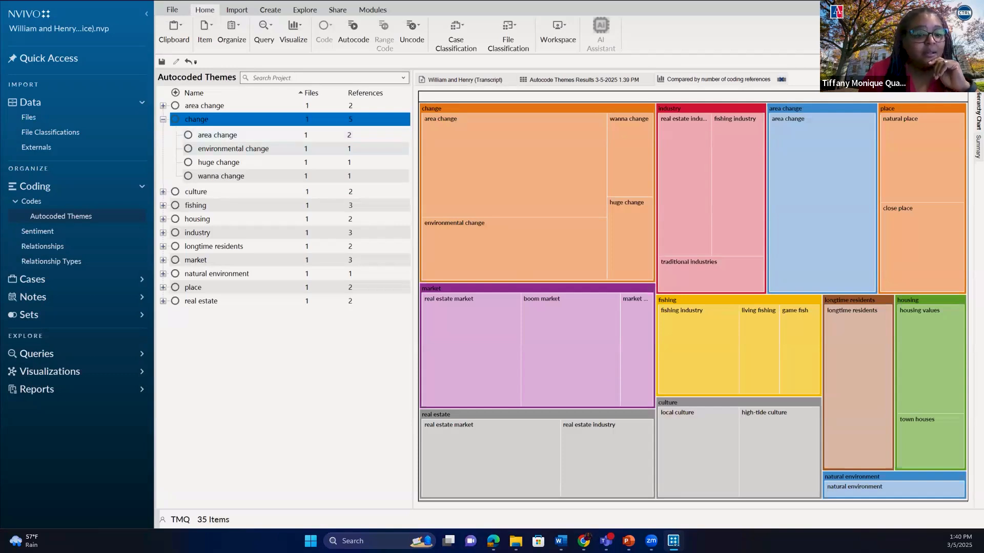
Open the "area change" child code under "change" and examine its coded transcript references.
key("alt+Tab")
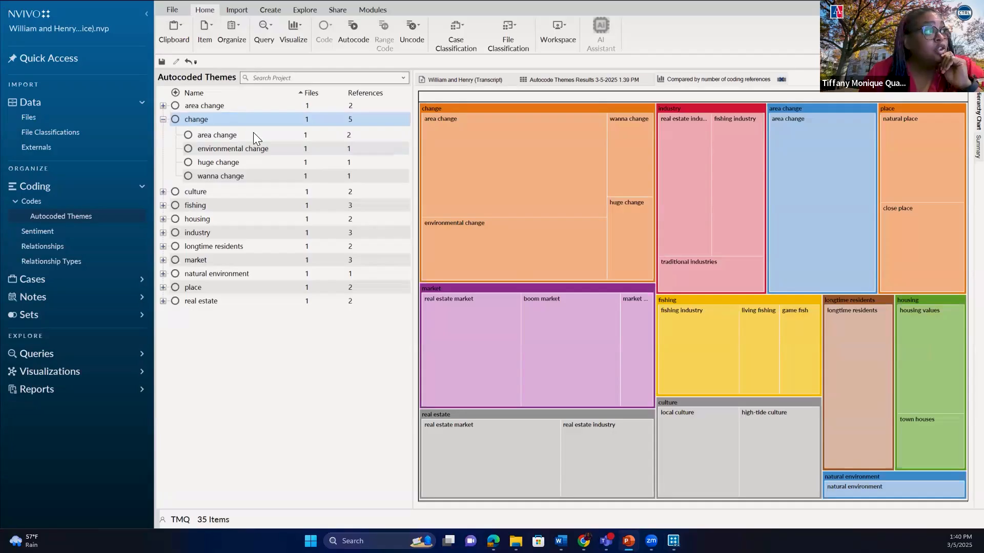
left_click(211, 135)
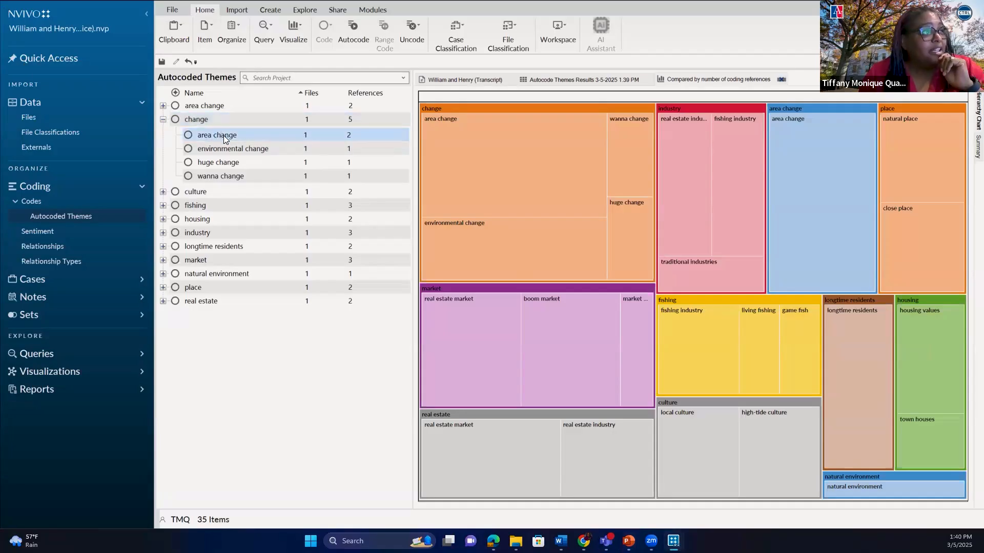
double_click(344, 137)
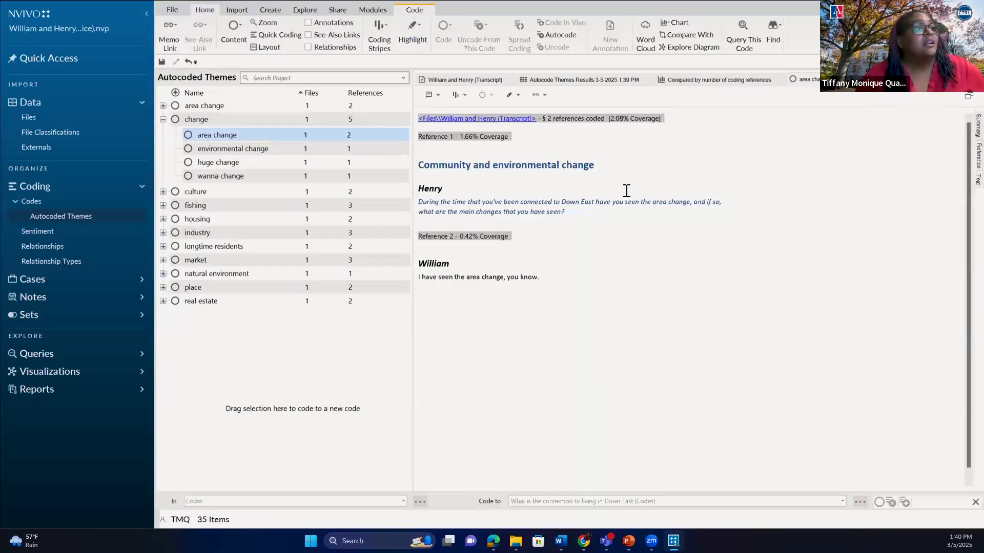
left_click(250, 137)
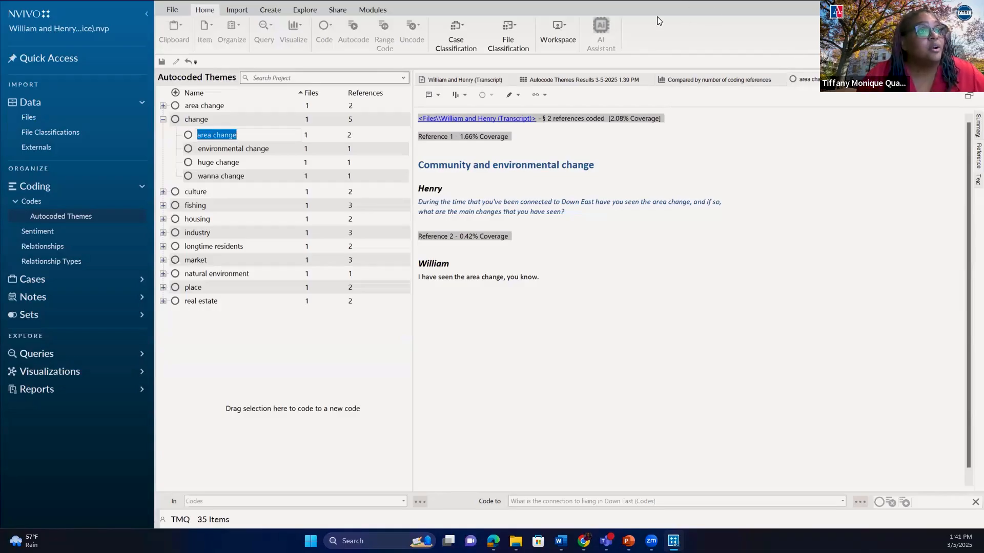
left_click(760, 254)
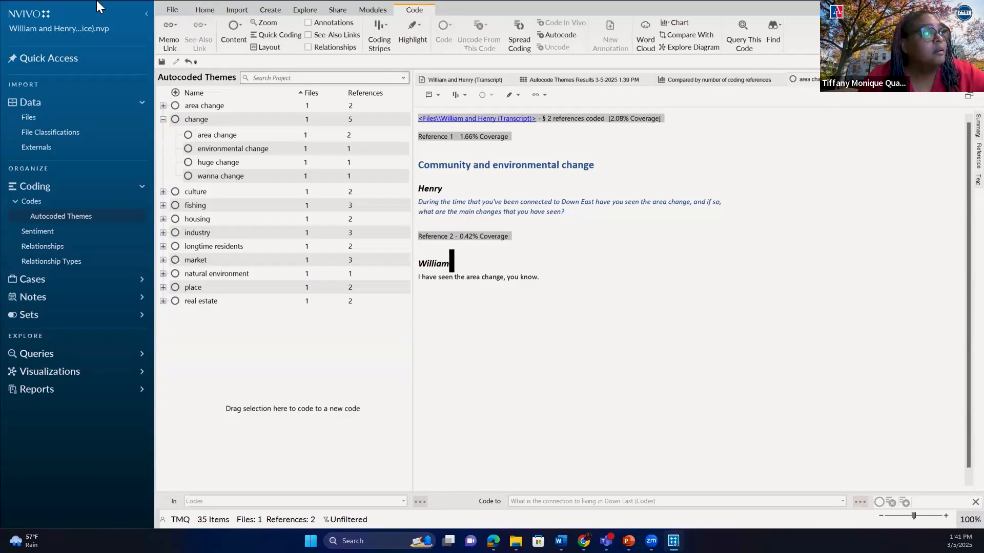
Try to autocode sentiment by paragraph with the Autocode Wizard.
left_click(174, 12)
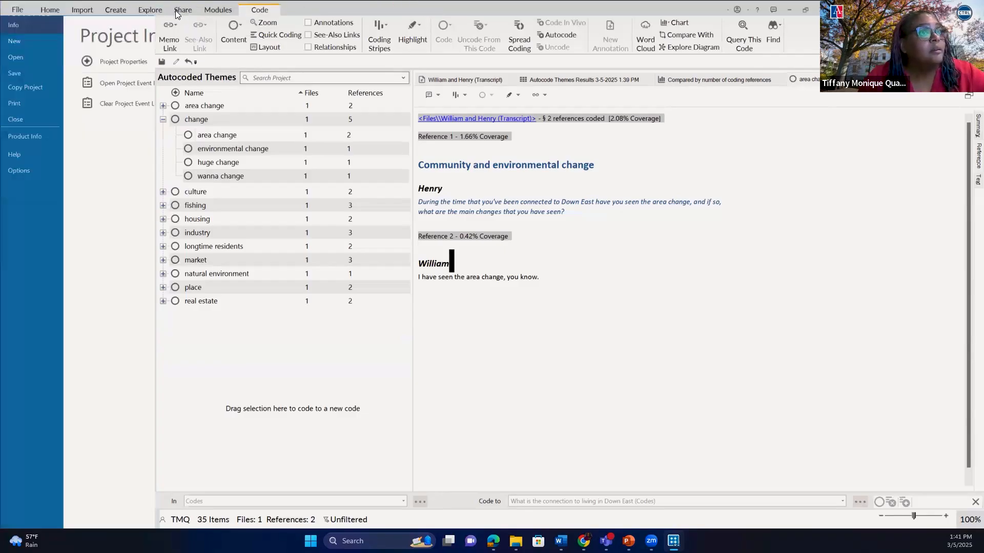
left_click(16, 9)
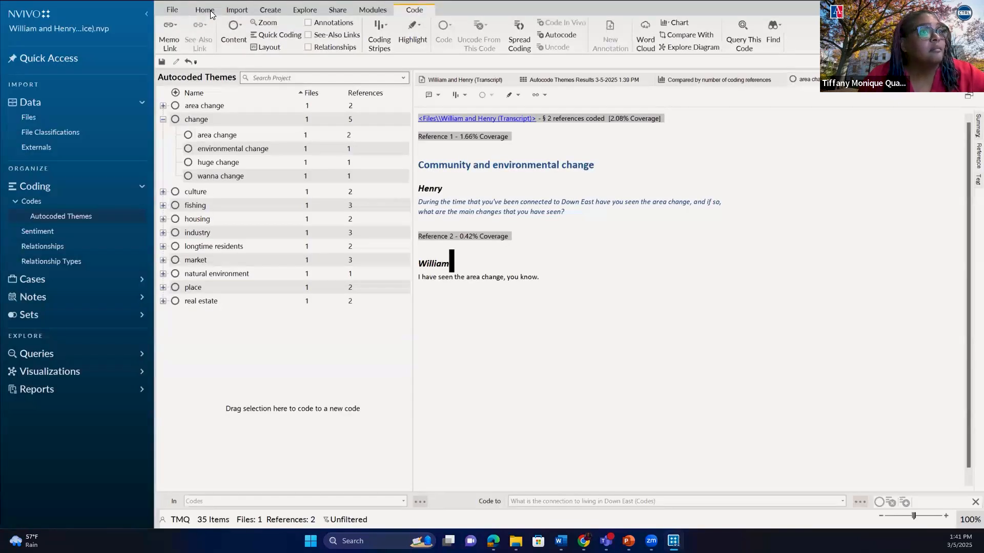
left_click(205, 10)
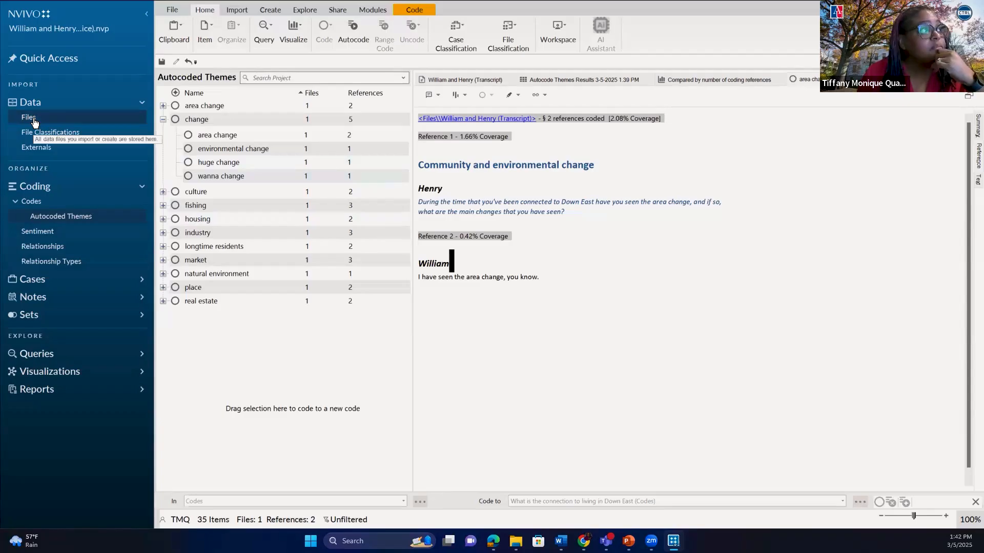
left_click(357, 34)
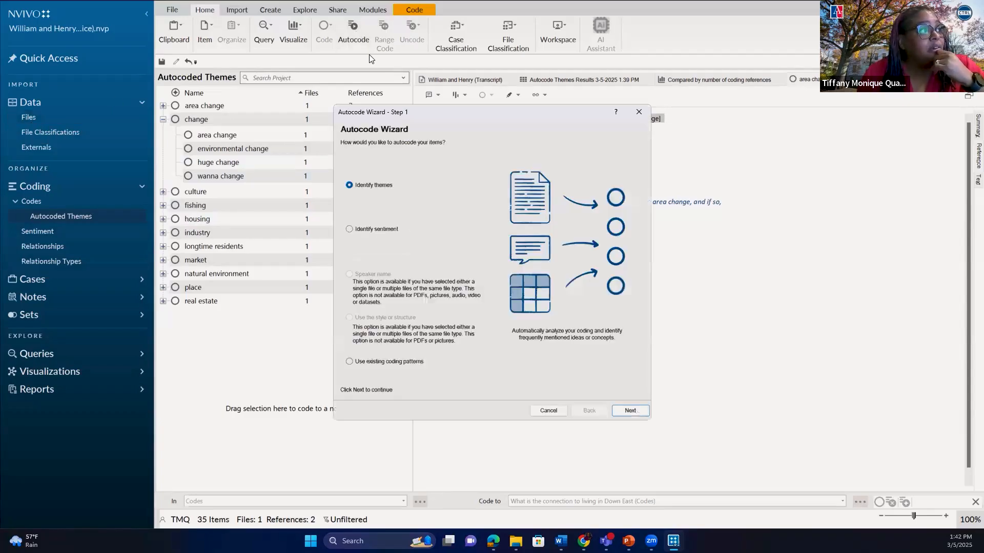
left_click(349, 230)
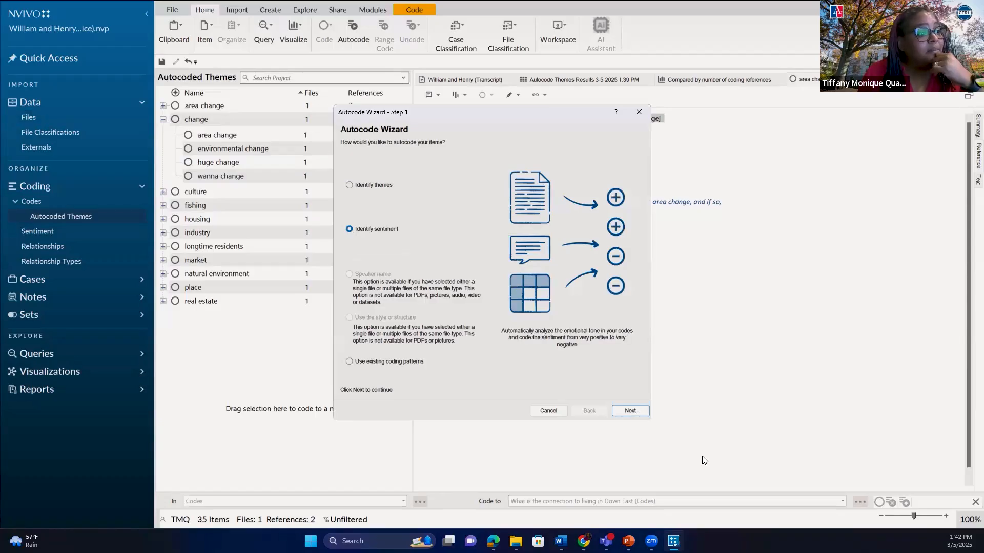
left_click(628, 410)
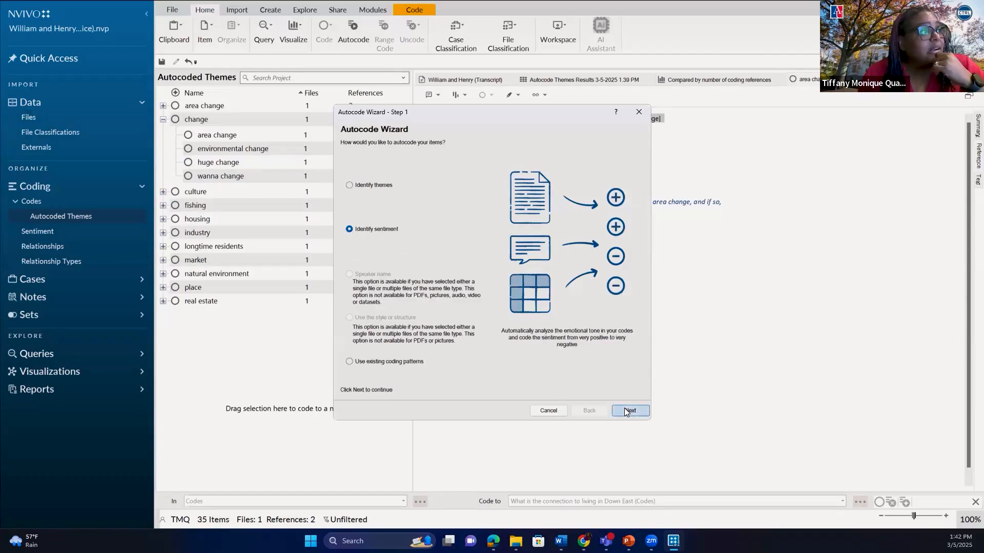
left_click(399, 187)
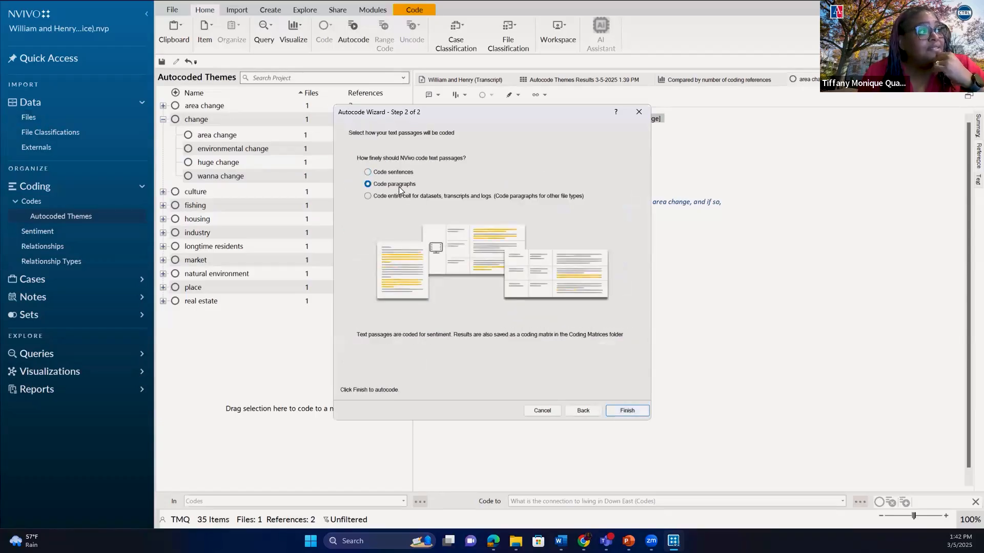
left_click(628, 410)
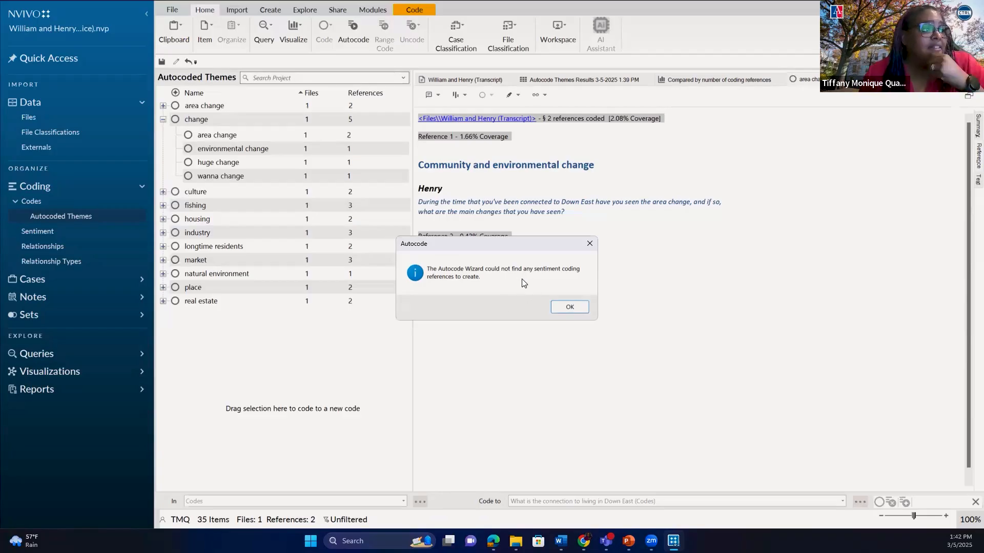
left_click(572, 307)
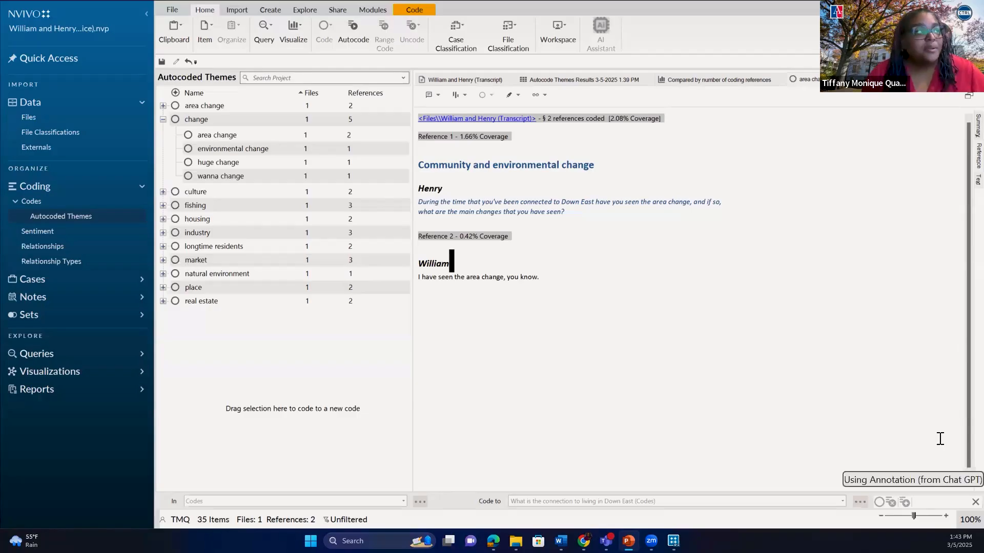
Bring up the interview transcript from the project files, and switch to the "NVivo 101" PowerPoint slide on using annotation.
left_click(29, 119)
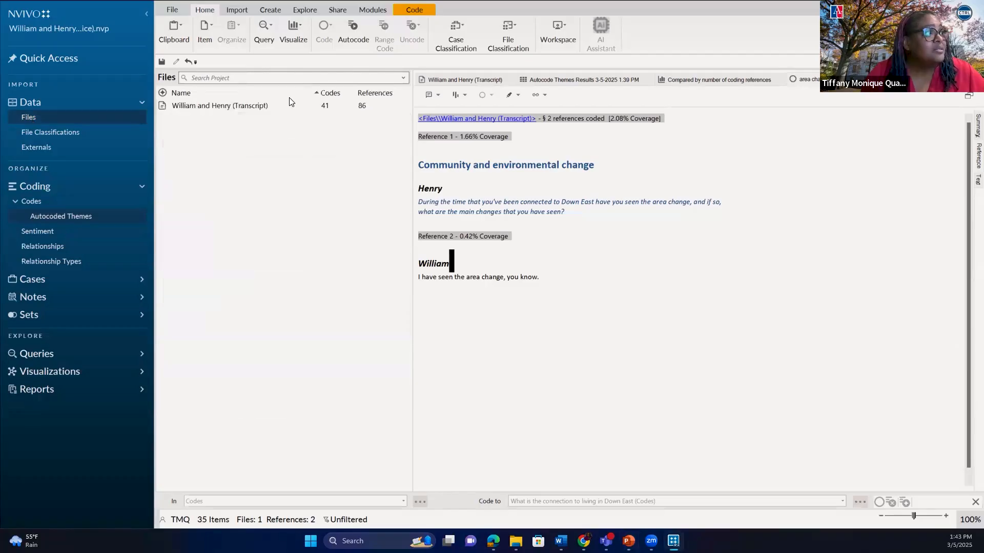
left_click(244, 109)
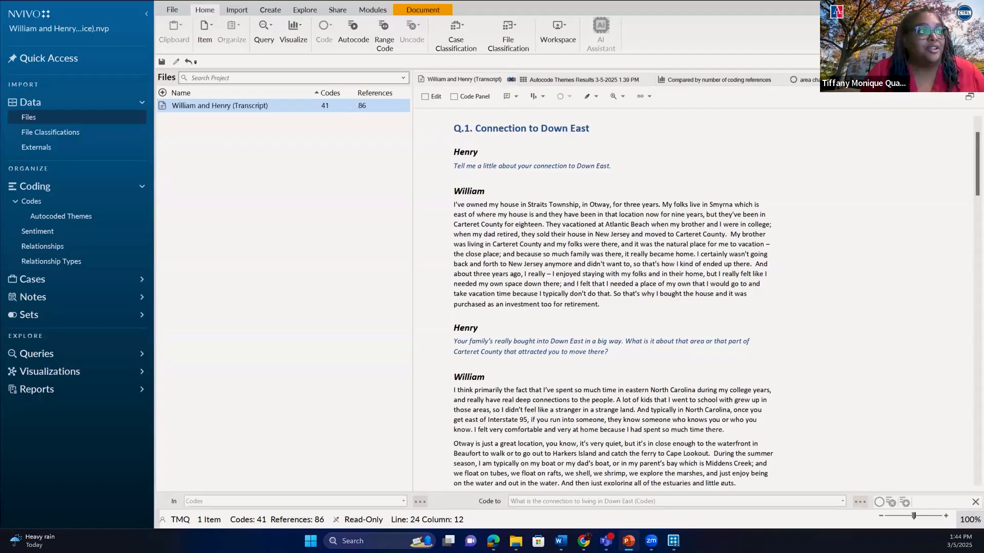
left_click_drag(0, 212, 406, 212)
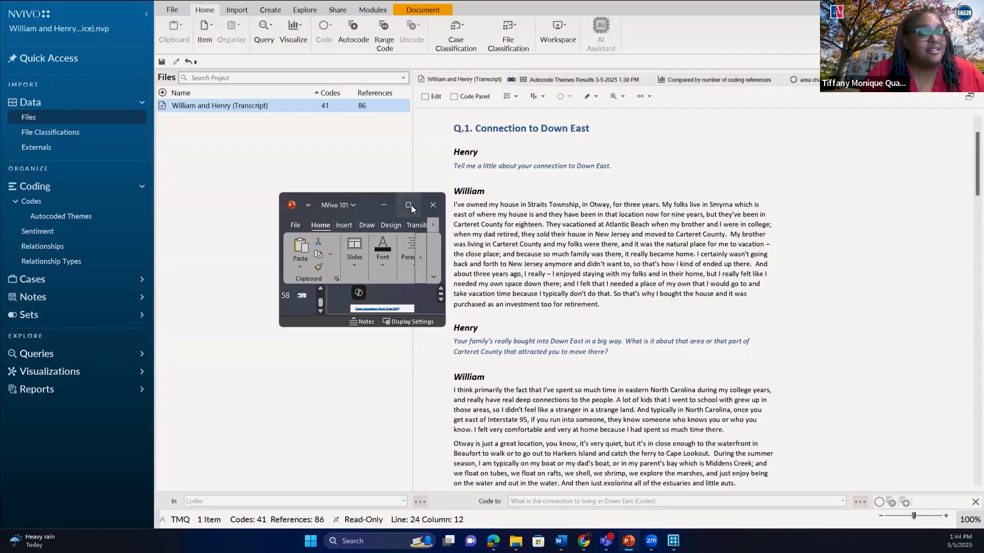
left_click(411, 205)
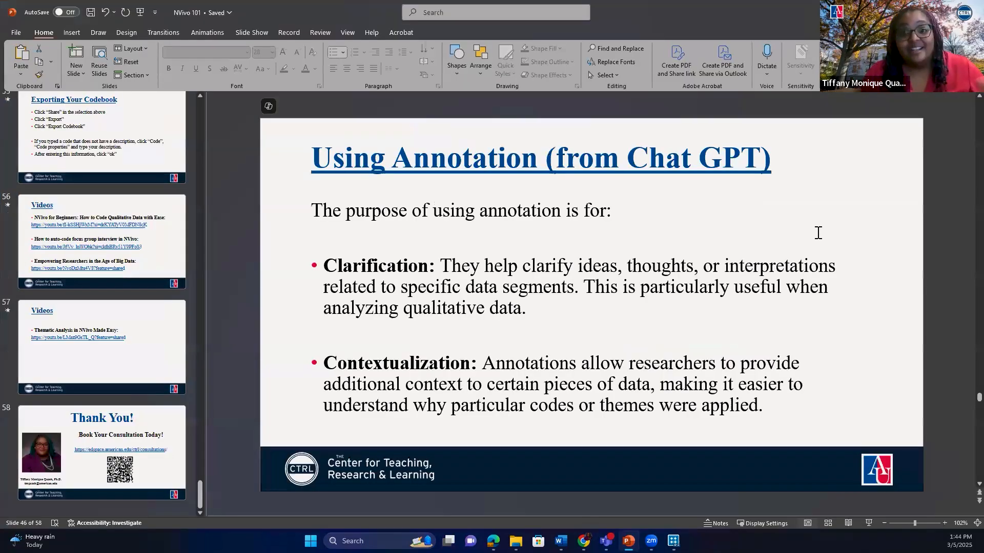
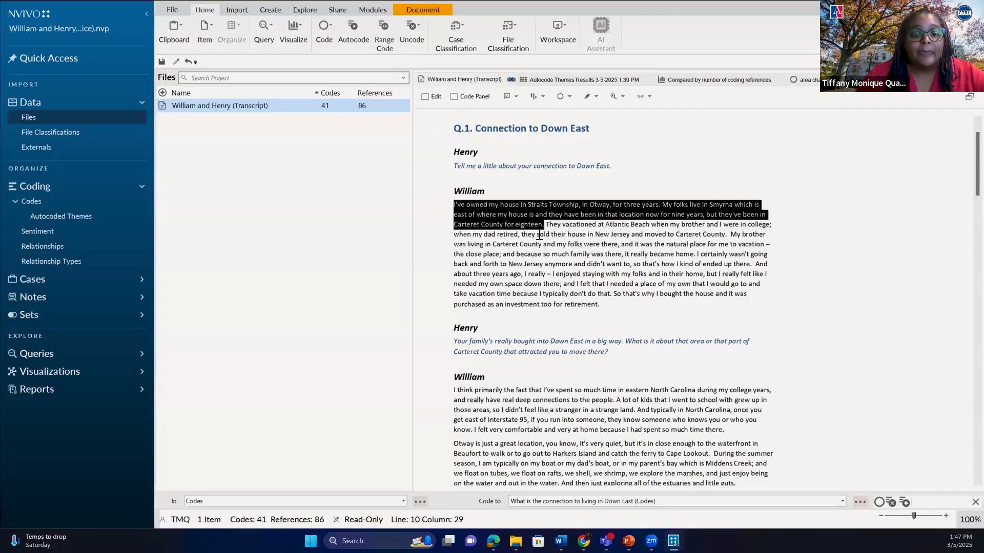
Annotate the transcript passage from "I've owned my house" to "Carteret County for eighteen" with "Years living in Otway".
right_click(514, 213)
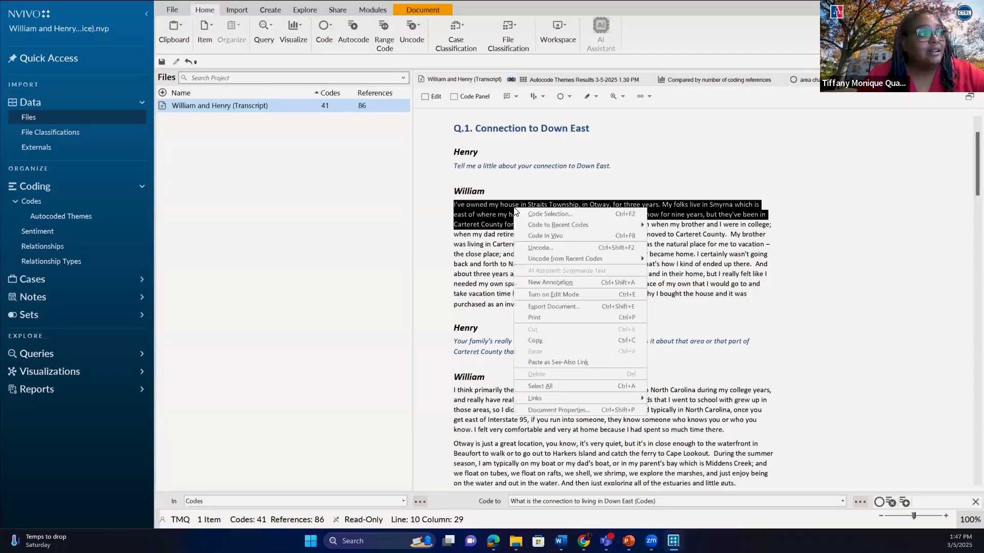
left_click(548, 282)
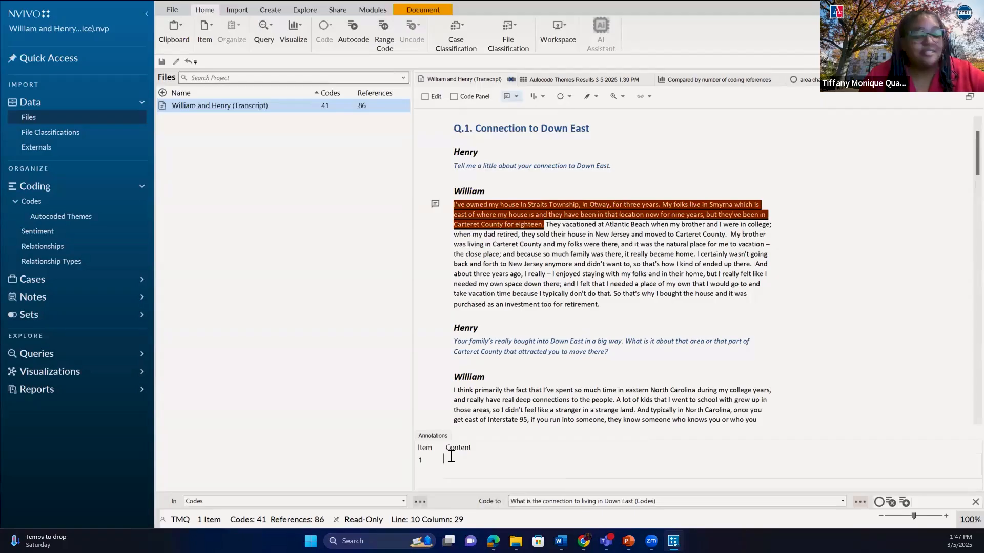
type("Ye")
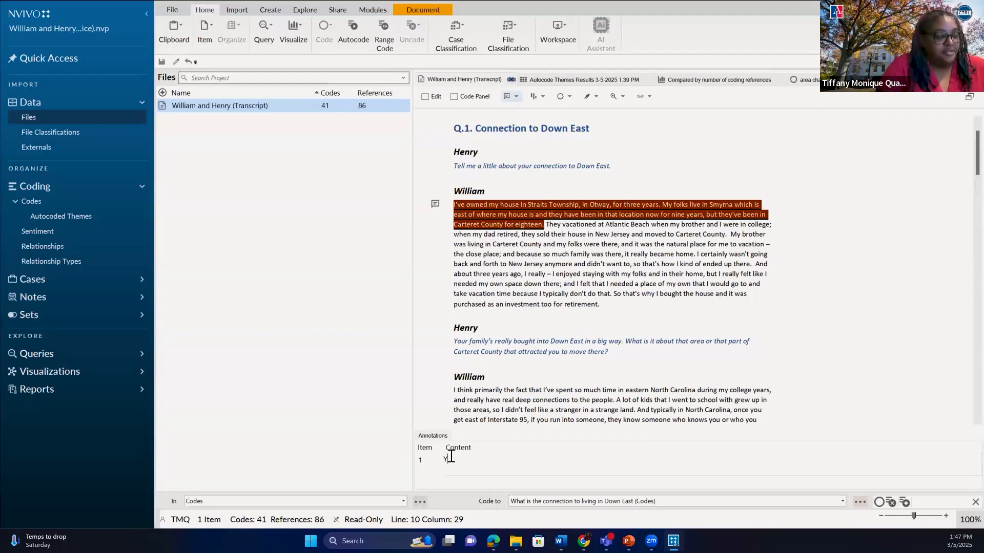
type("ars")
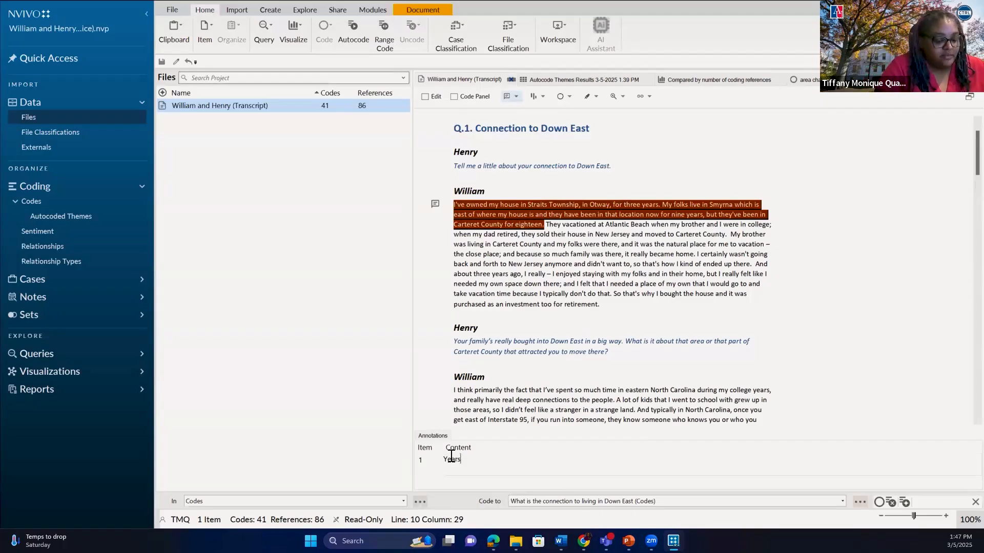
type(" living i")
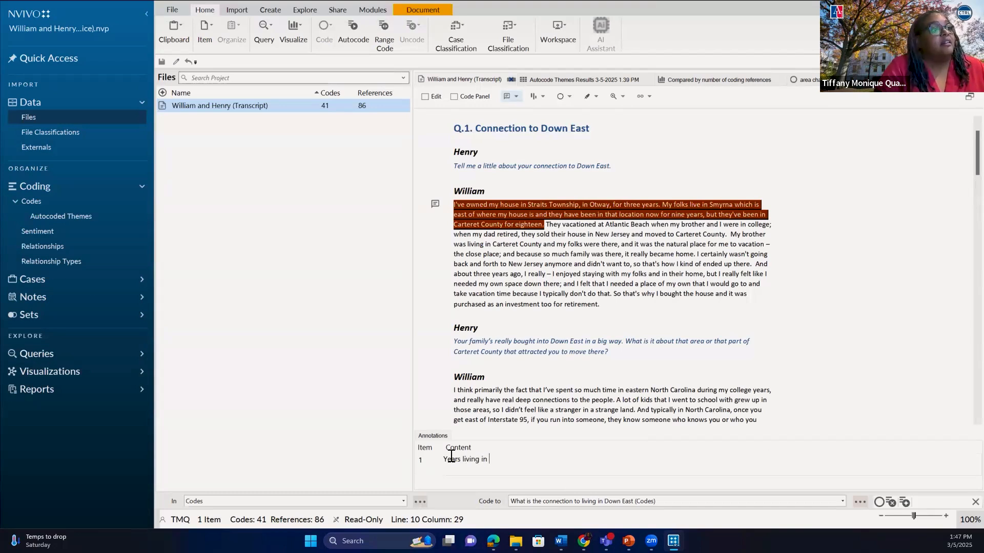
type("n Otway")
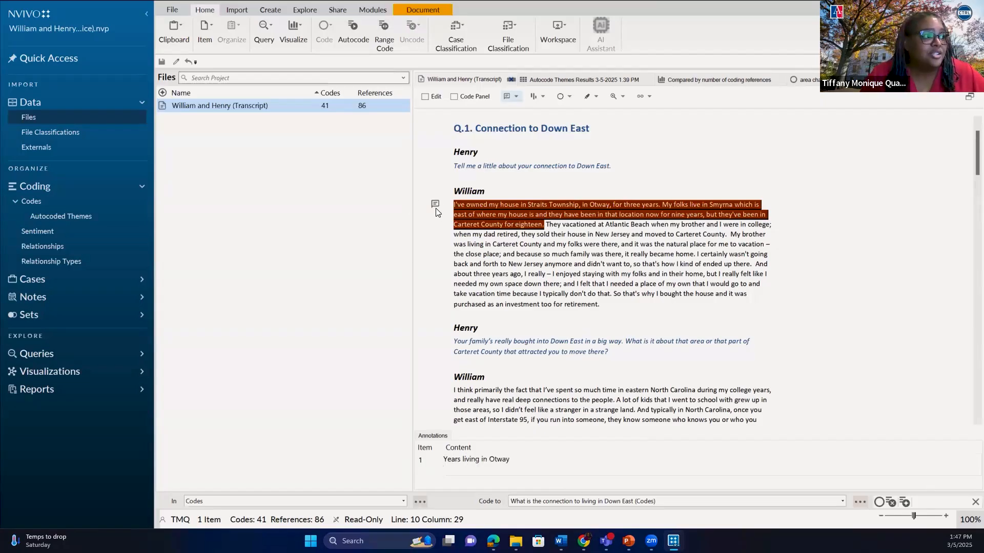
left_click(480, 215)
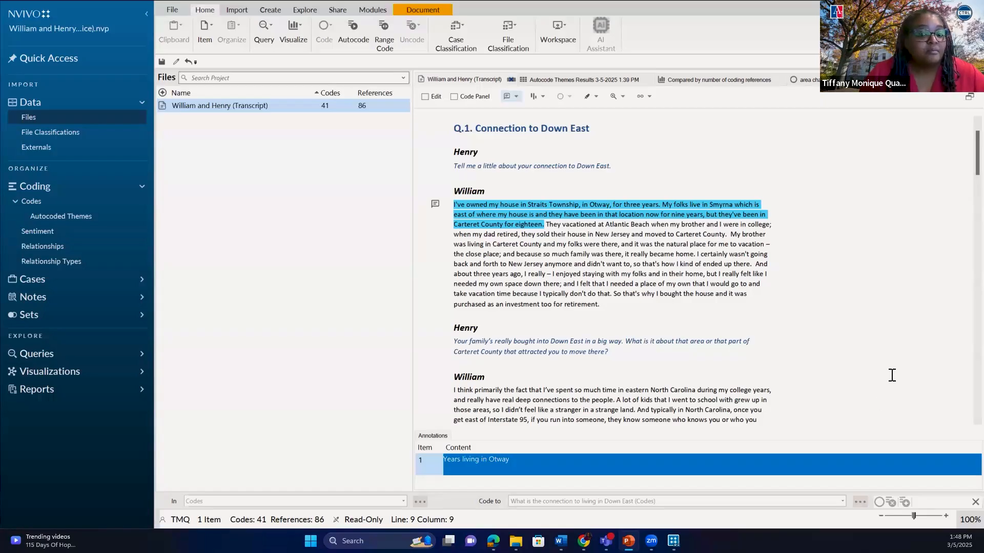
left_click(479, 259)
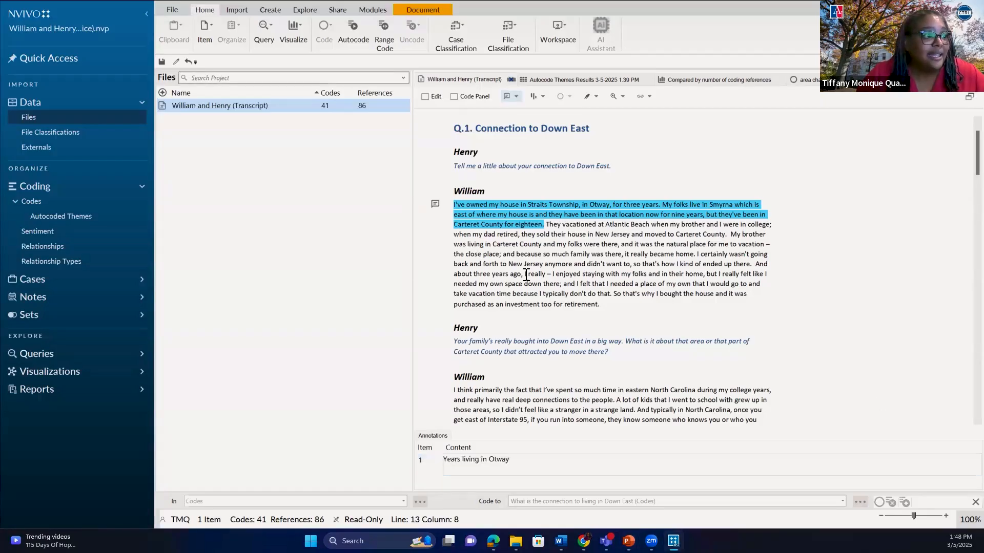
Link a new memo named "Phase 3", described as the interviewee's explanation, from the transcript passage running from "And about three years ago" to "don't do that".
left_click_drag(755, 265, 613, 295)
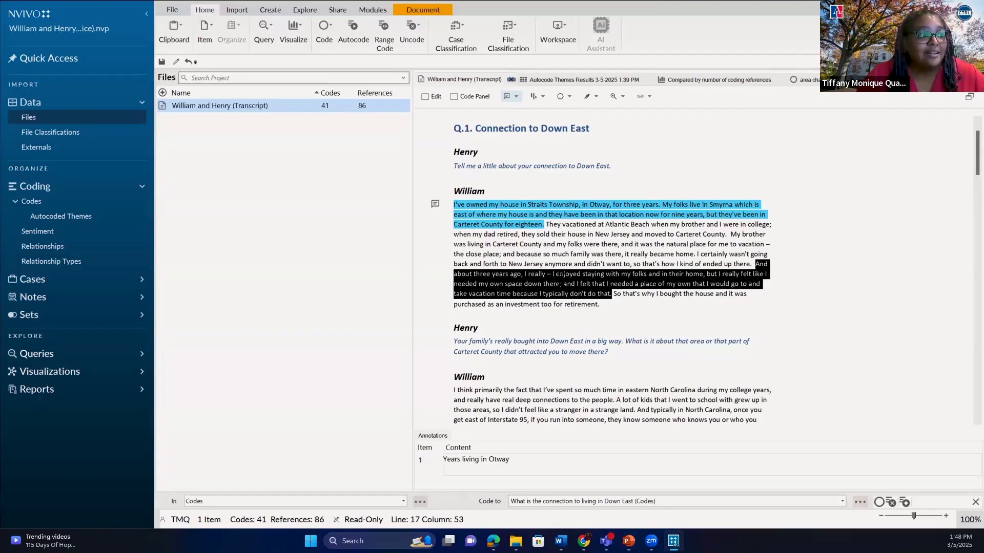
right_click(561, 281)
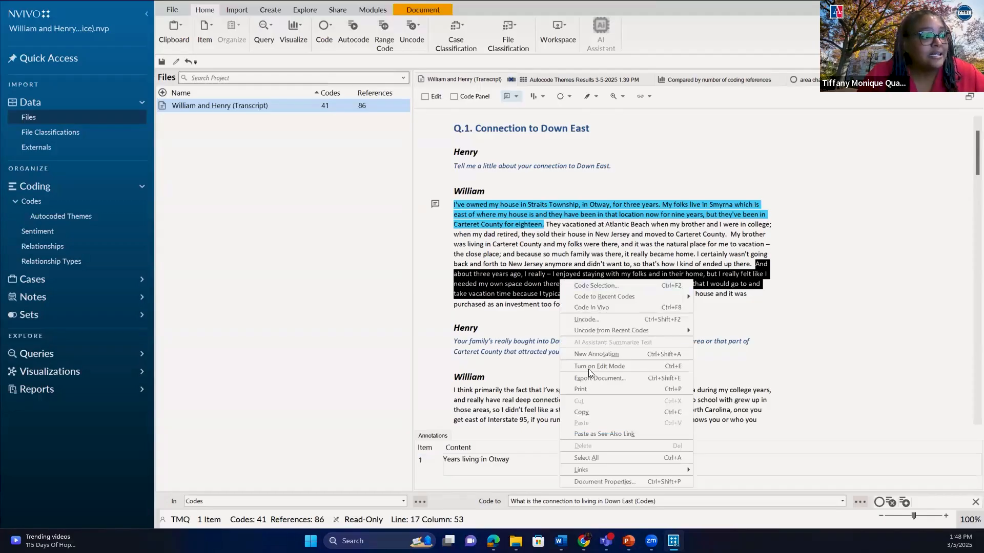
mouse_move(594, 474)
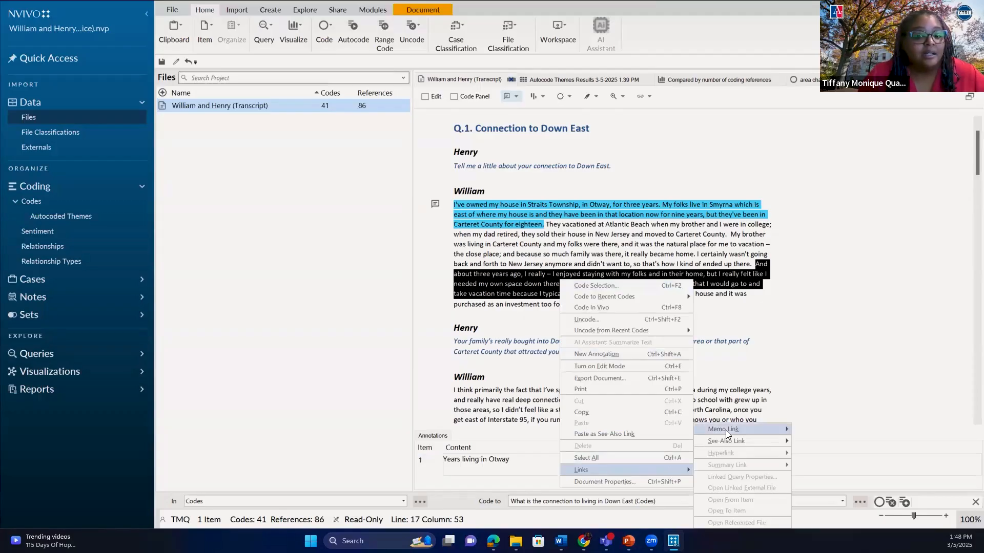
mouse_move(731, 428)
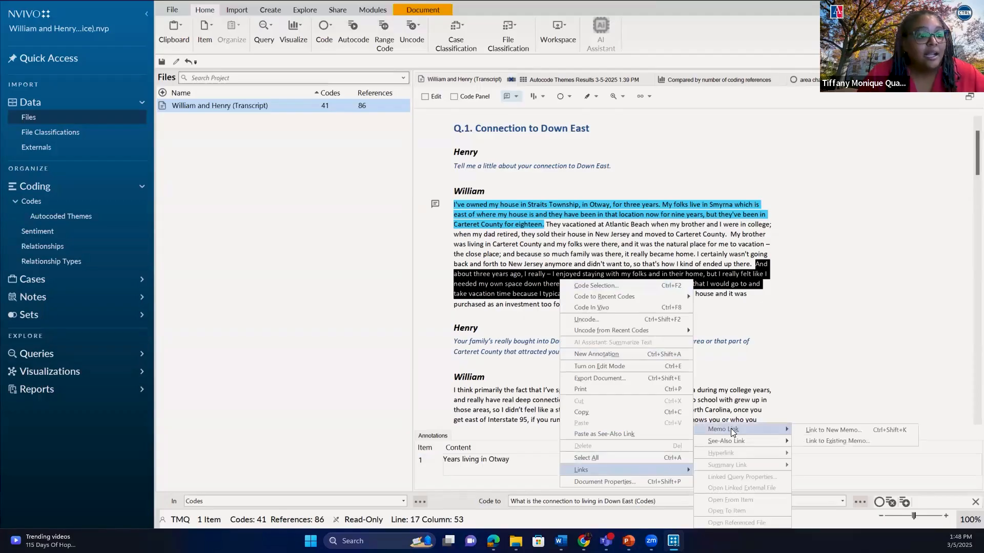
left_click(820, 431)
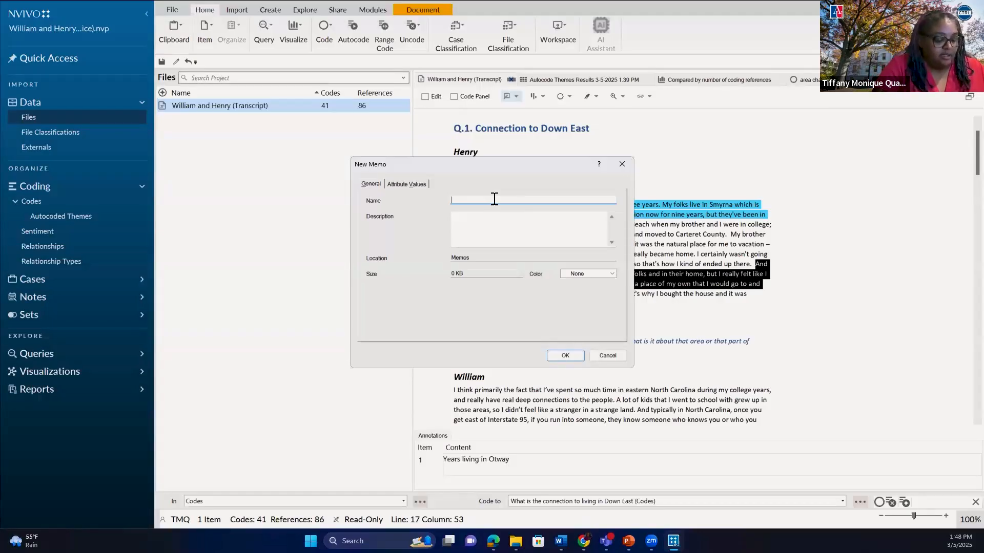
type("hase 3")
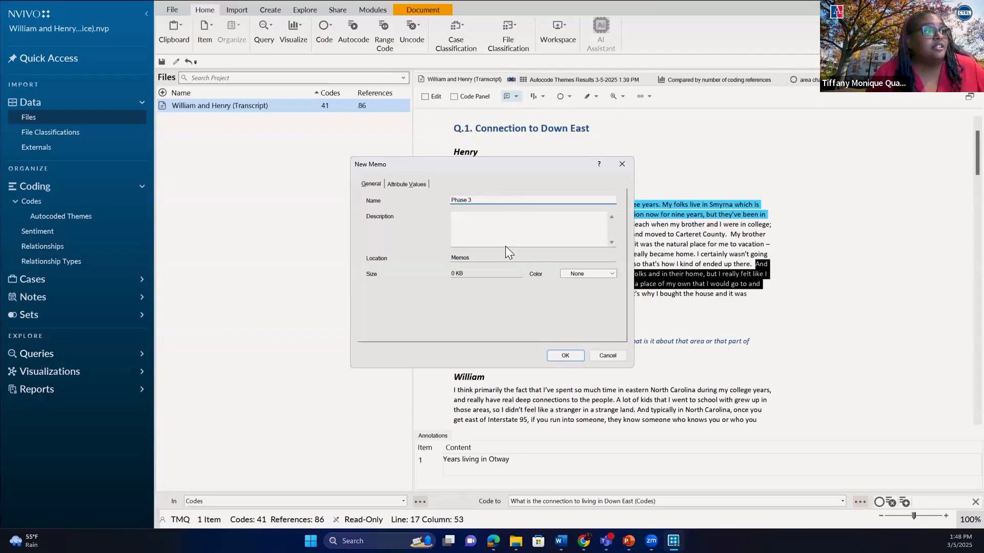
left_click(497, 216)
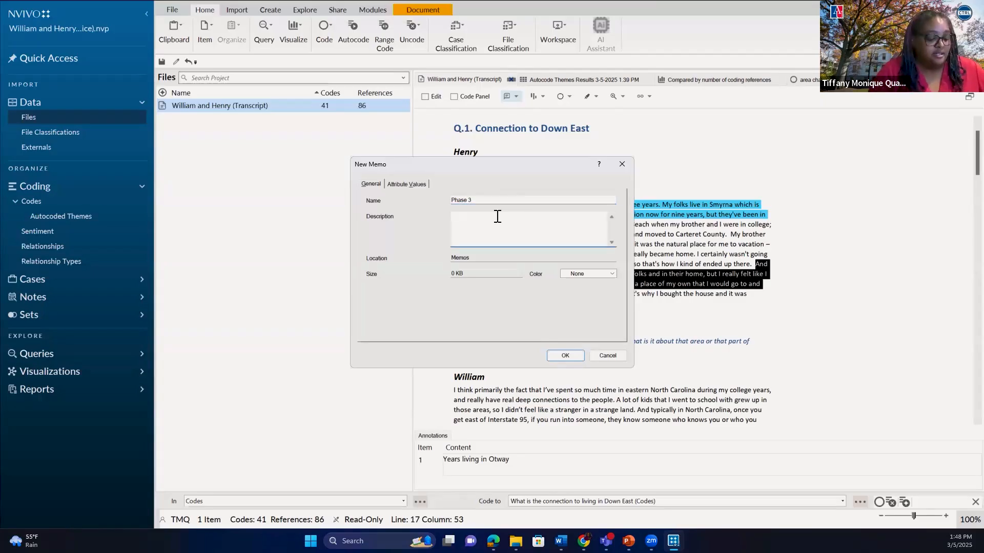
type("William explanation")
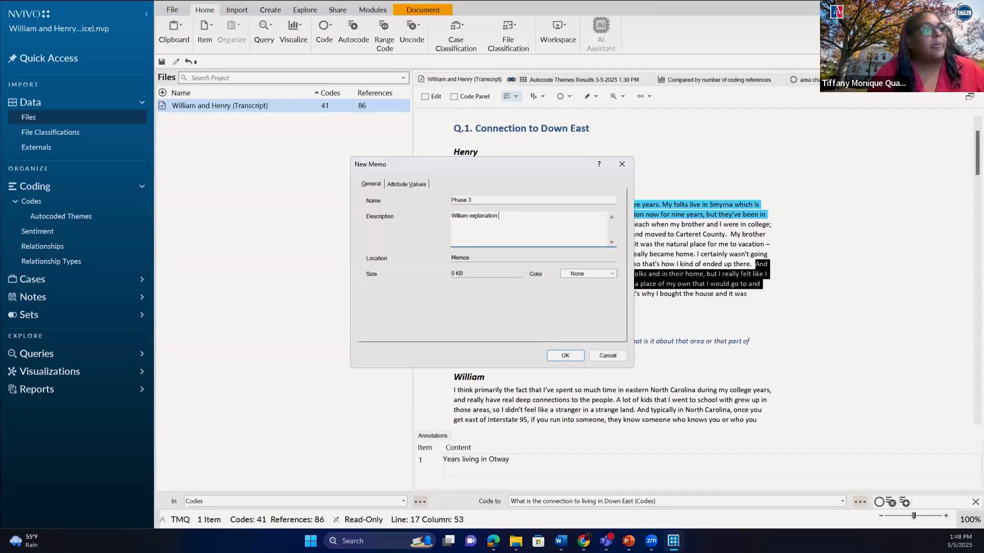
left_click(567, 356)
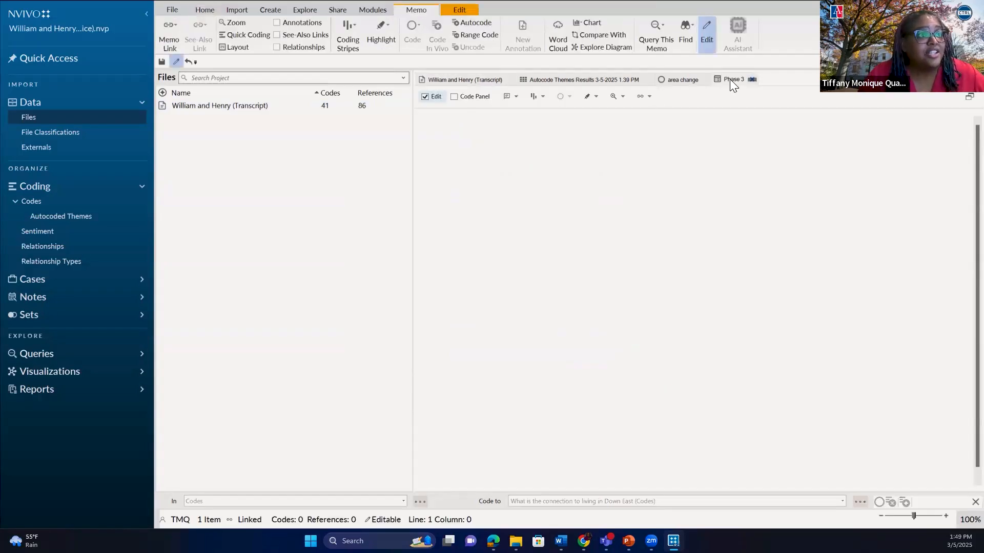
Toggle the code panel of the "Phase 3" memo on and off, and view the open "area change" code.
left_click(455, 97)
left_click(453, 97)
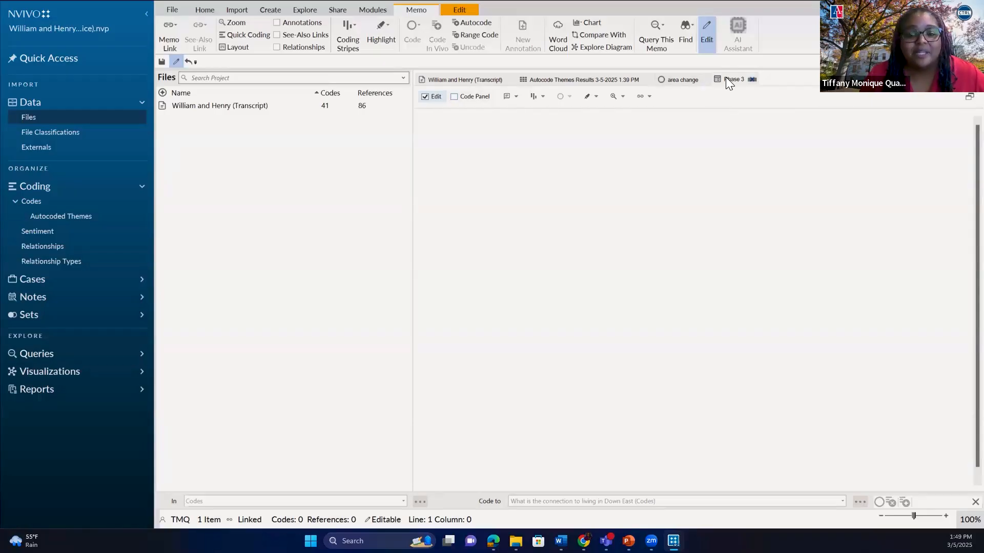
left_click(683, 80)
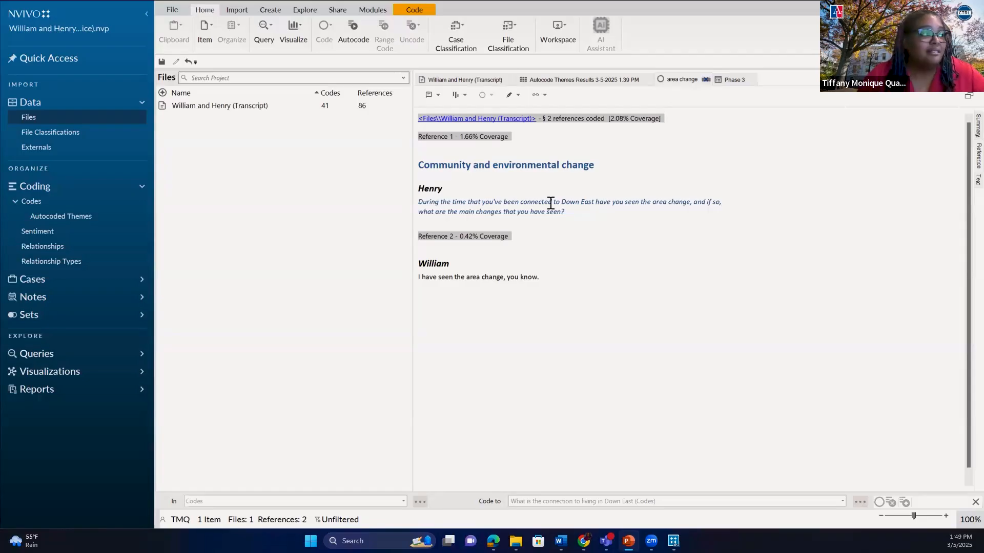
Reopen the interview transcript from the project files, leaving its name as it is.
left_click(236, 105)
left_click(235, 105)
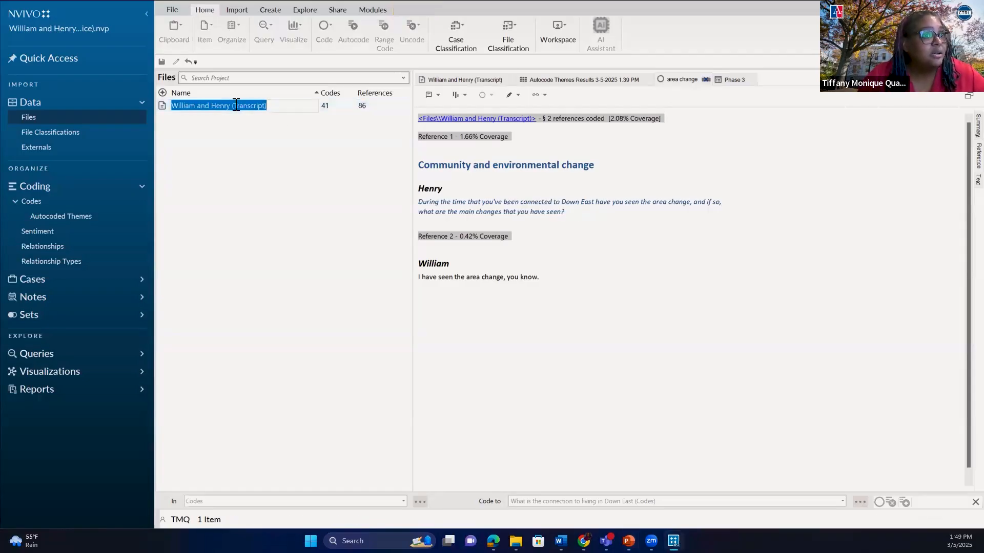
double_click(236, 109)
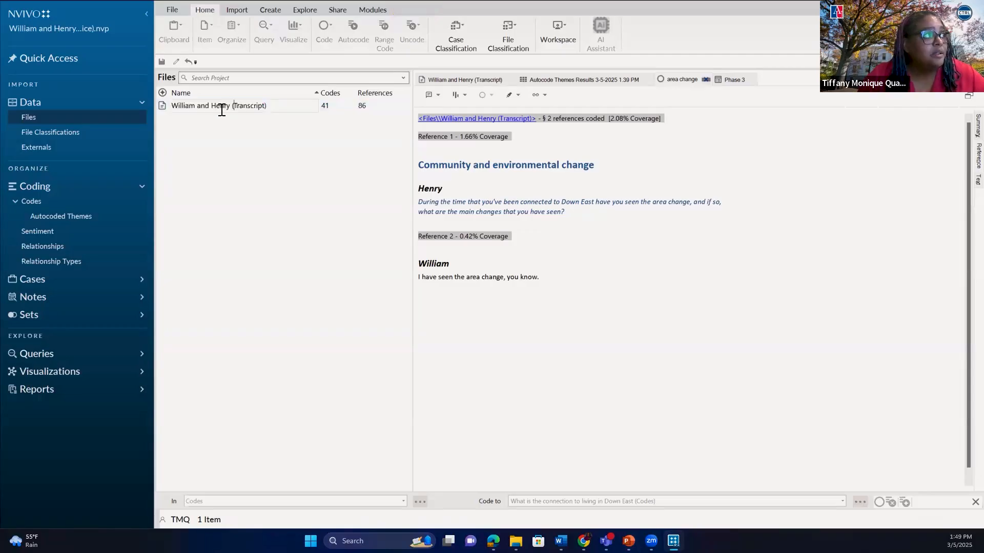
double_click(221, 109)
left_click(220, 109)
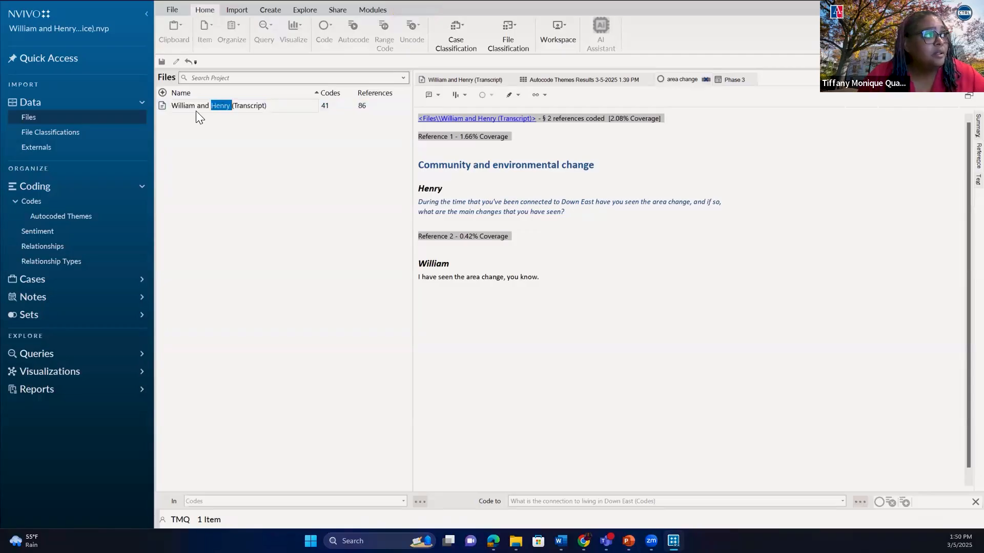
left_click(160, 106)
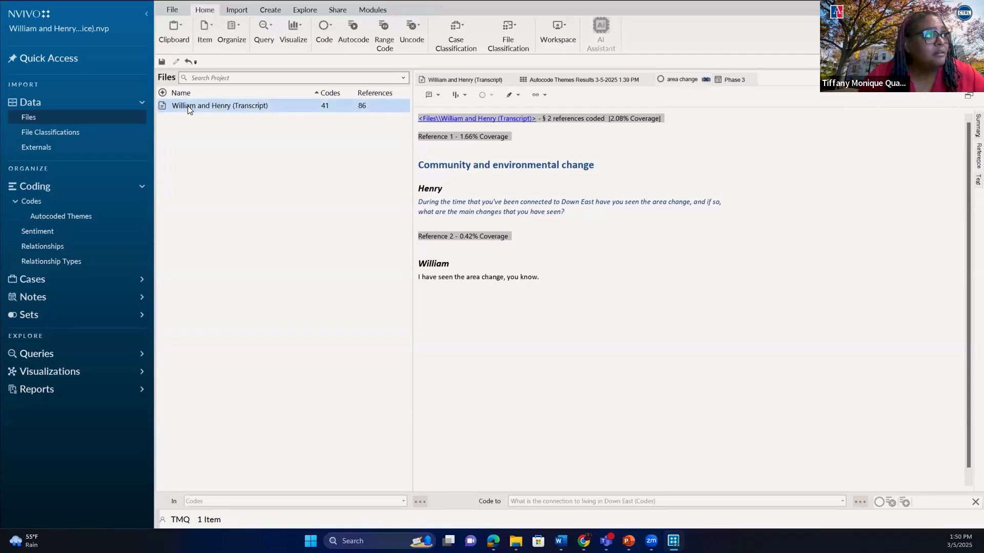
double_click(225, 105)
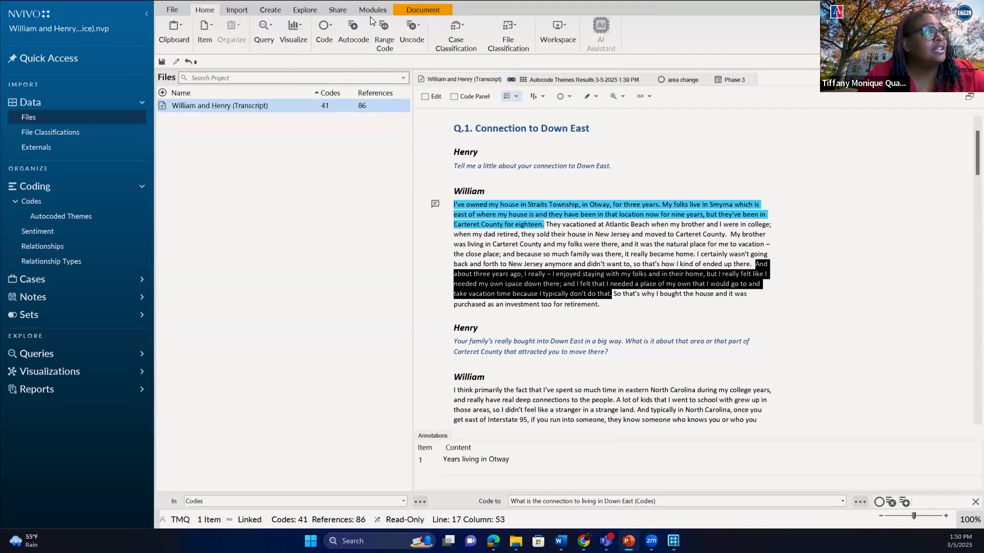
Export the project codebook with the Codes folder and its Autocoded Themes subfolder, without the number of files and references.
left_click(336, 10)
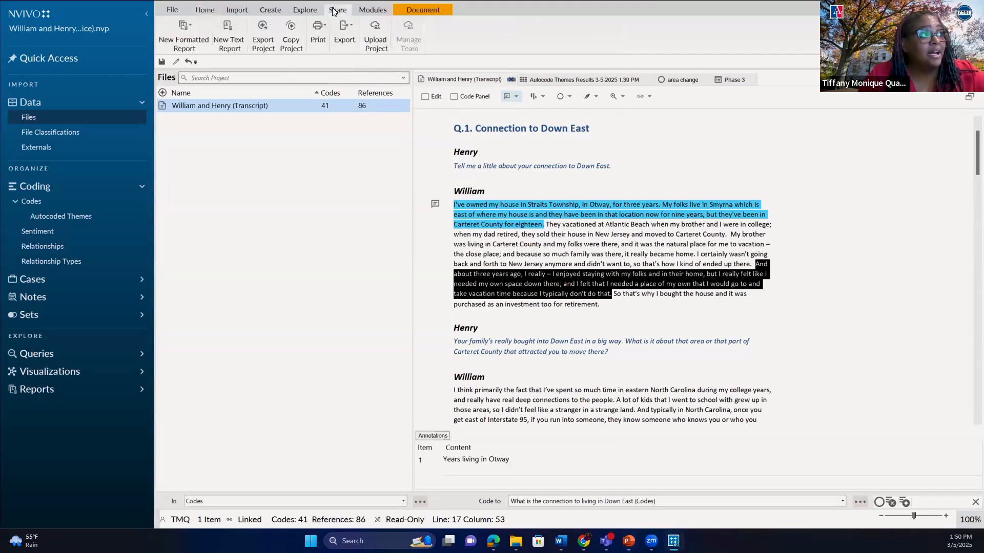
left_click(341, 35)
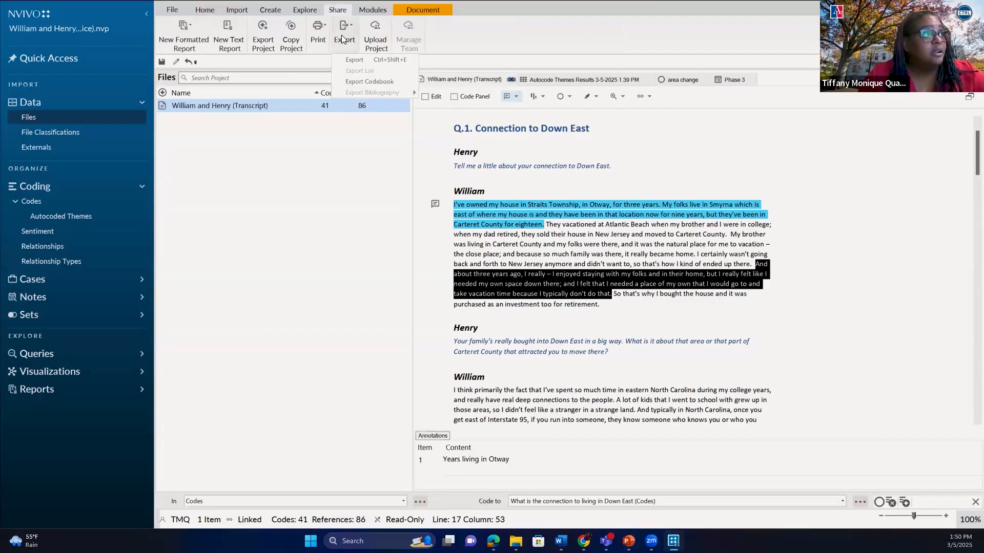
left_click(352, 81)
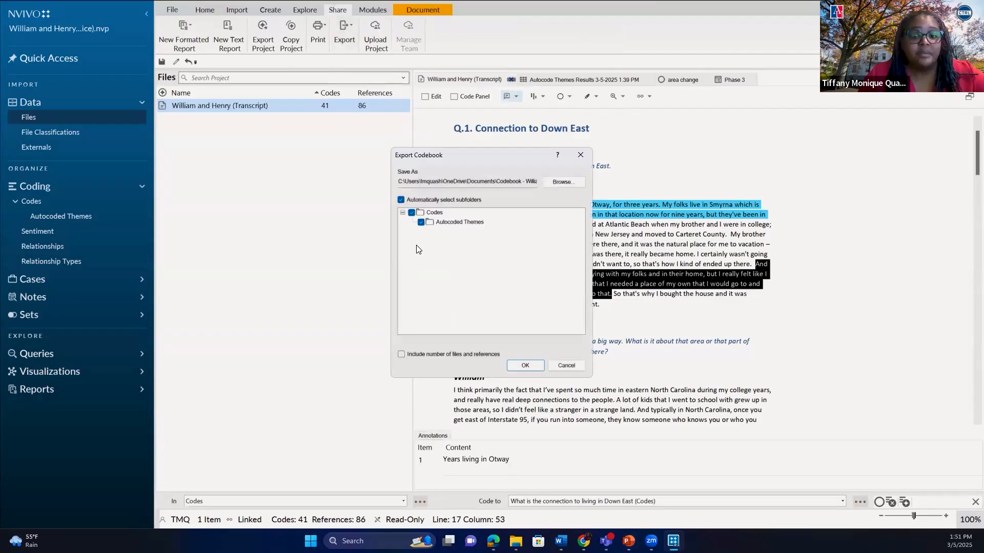
left_click(525, 366)
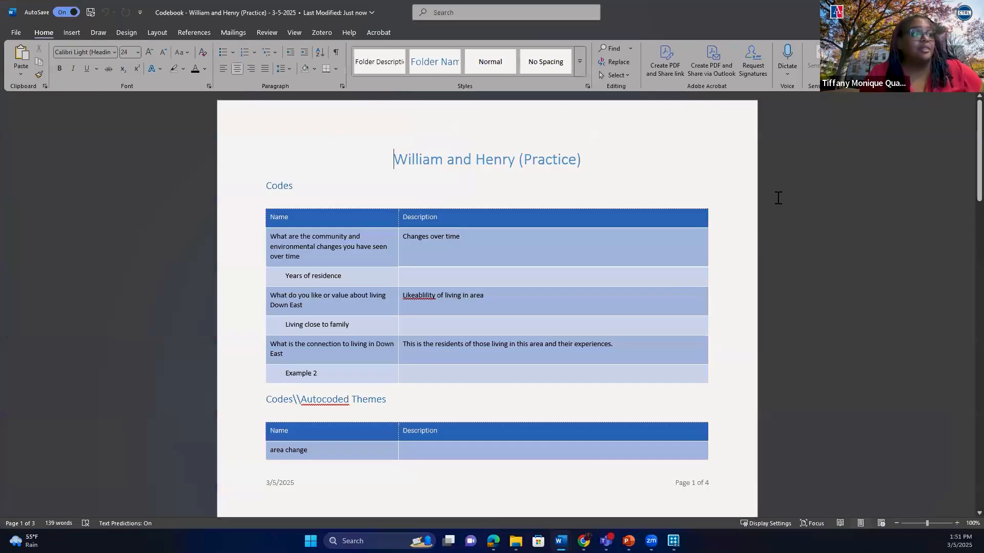
Examine the exported codebook in Word, covering the manual codes, their descriptions and the autocoded themes.
scroll(370, 436, "down", 4)
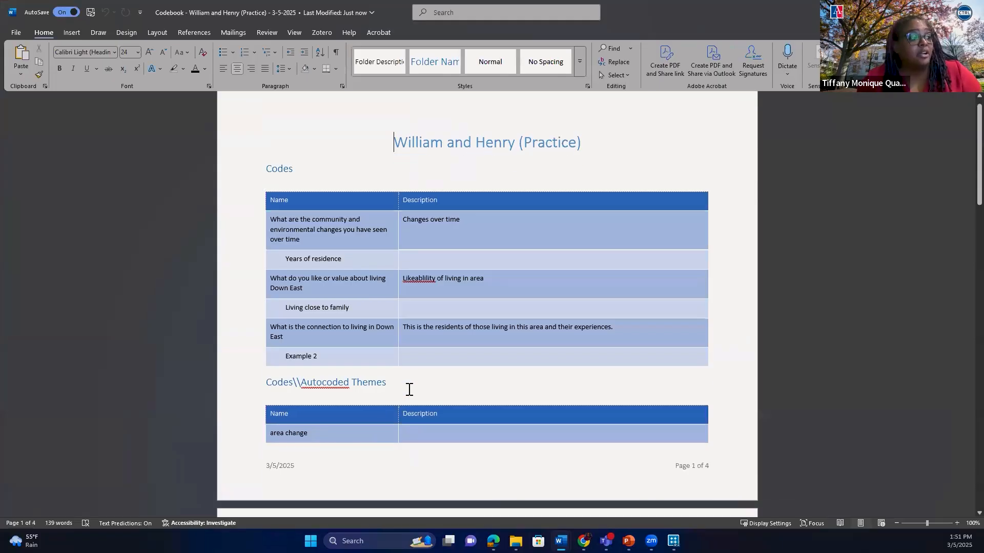
scroll(419, 441, "up", 3)
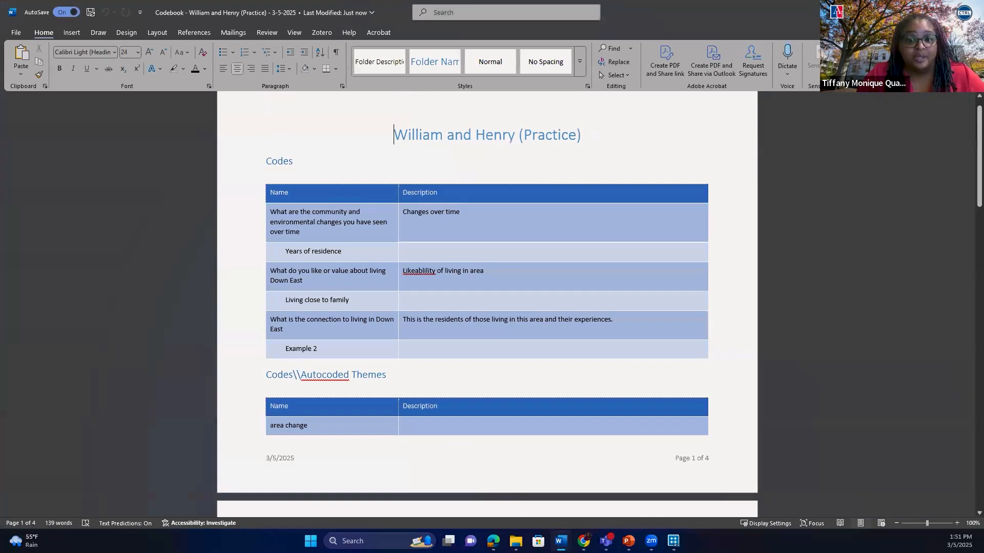
key("alt+Tab")
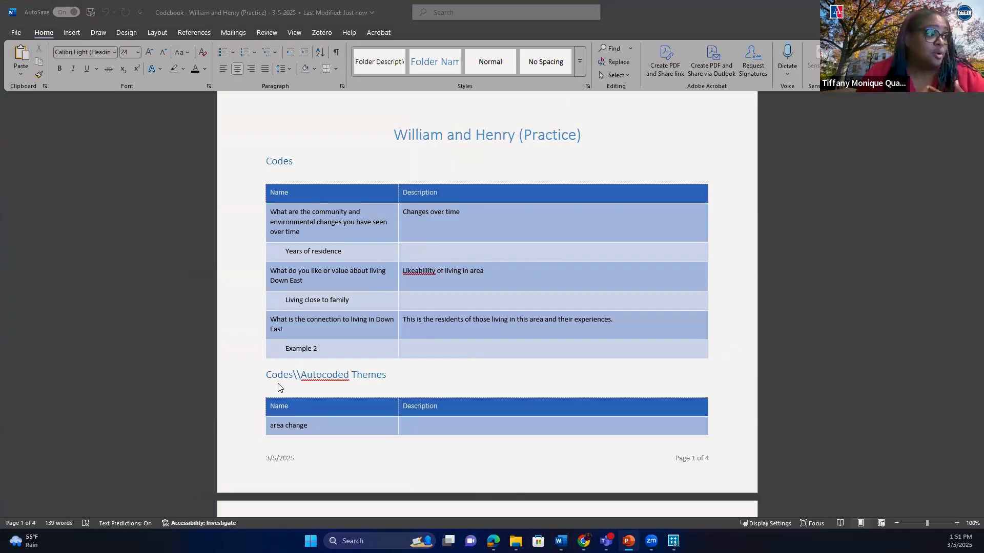
scroll(402, 366, "down", 1)
scroll(400, 364, "down", 1)
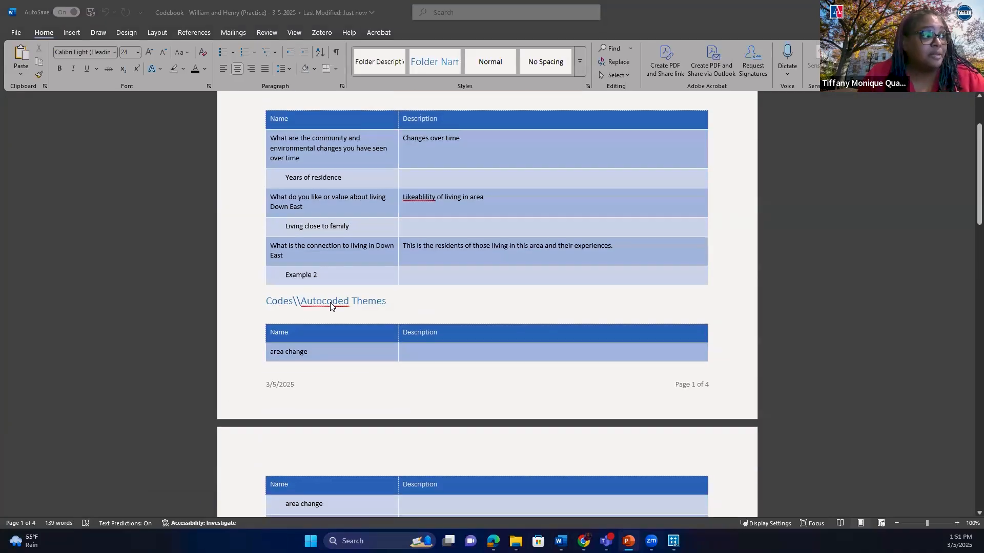
scroll(410, 487, "down", 8)
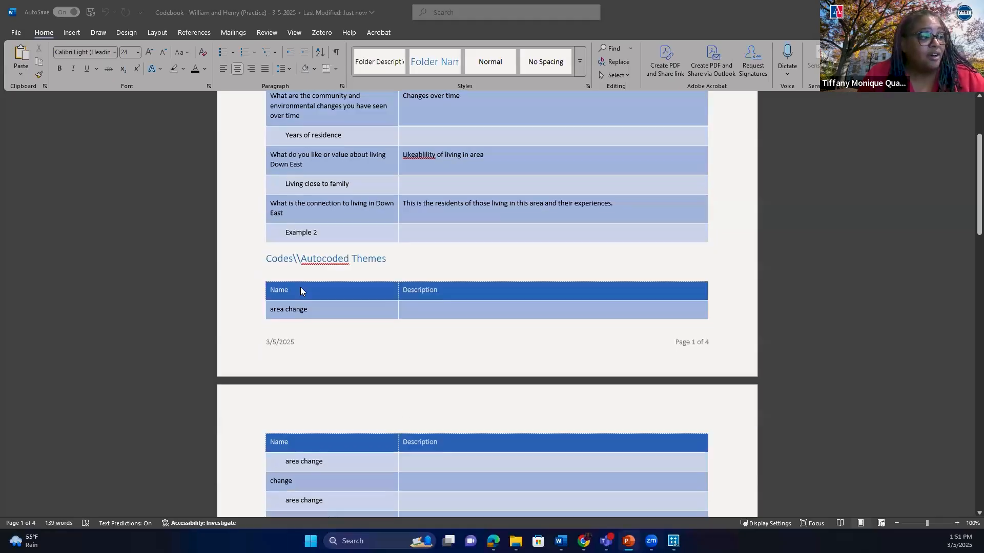
scroll(338, 426, "down", 2)
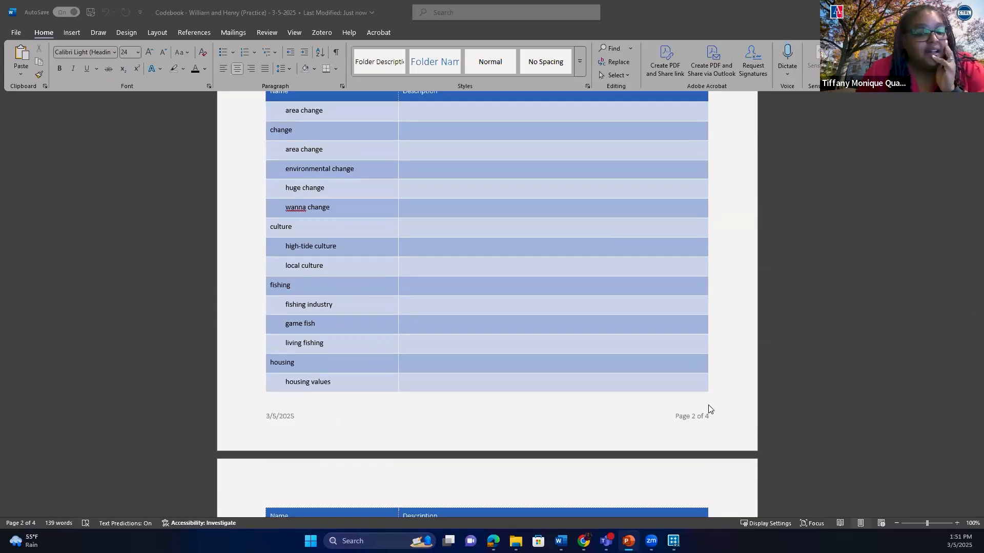
scroll(641, 425, "up", 7)
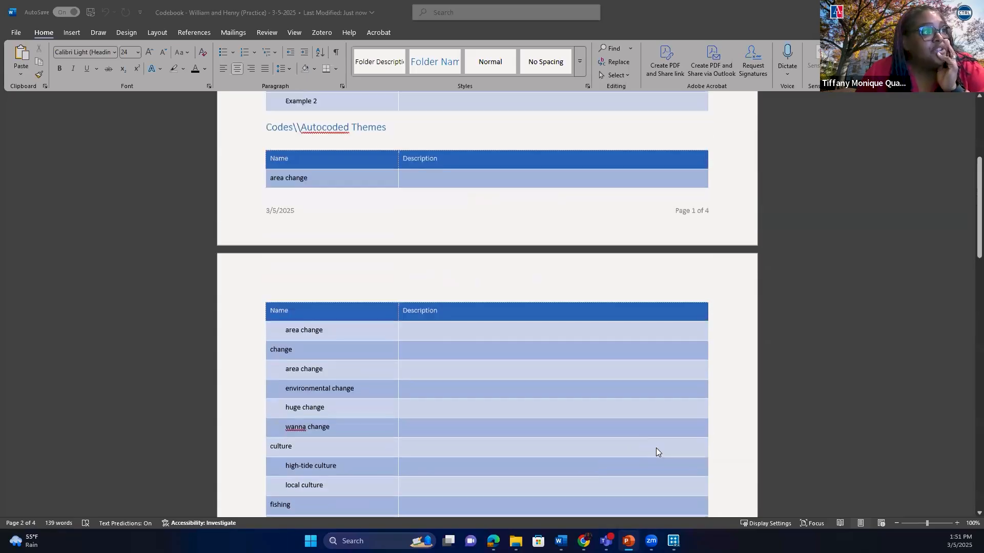
scroll(656, 448, "up", 9)
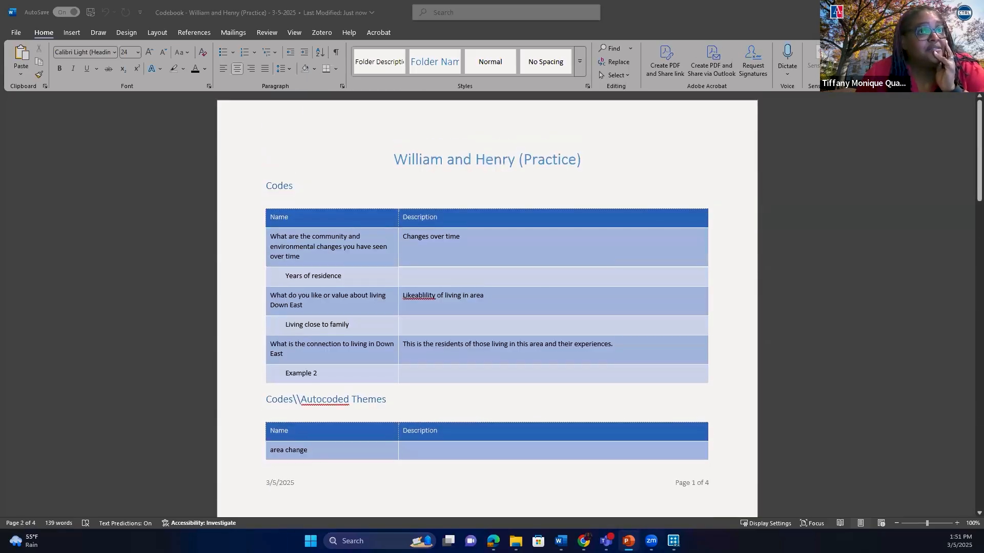
Switch back to NVivo, list the project's manual codes, and save the project.
key("alt+Tab")
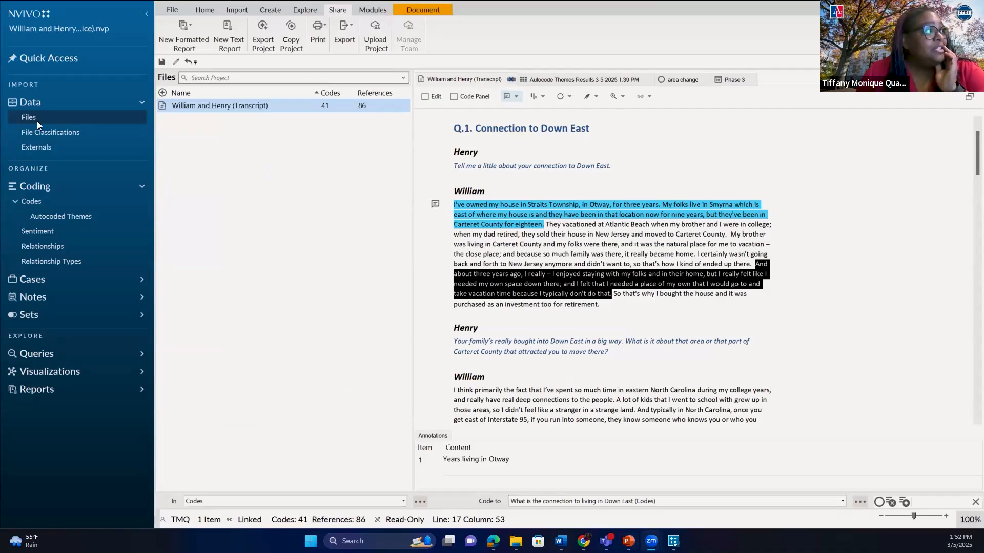
left_click(32, 202)
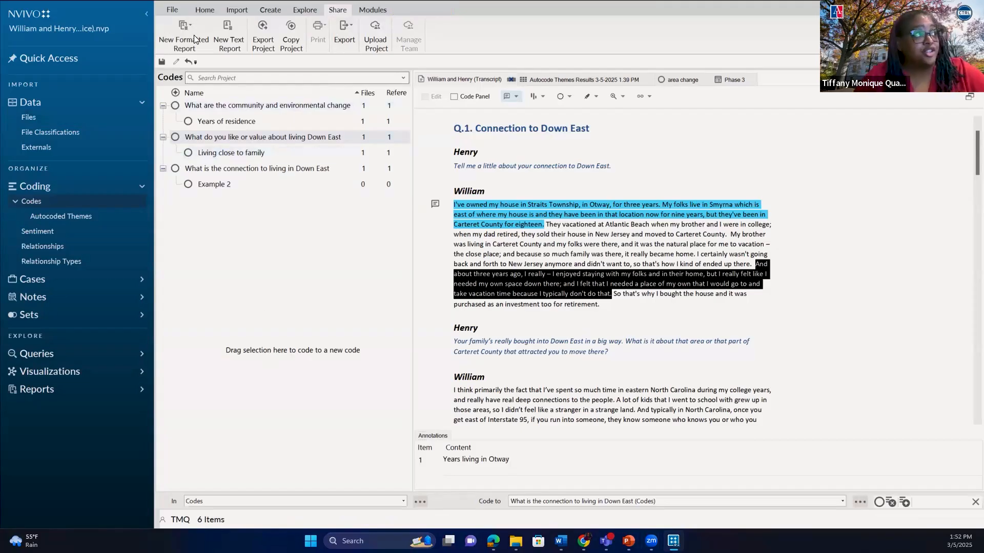
left_click(173, 10)
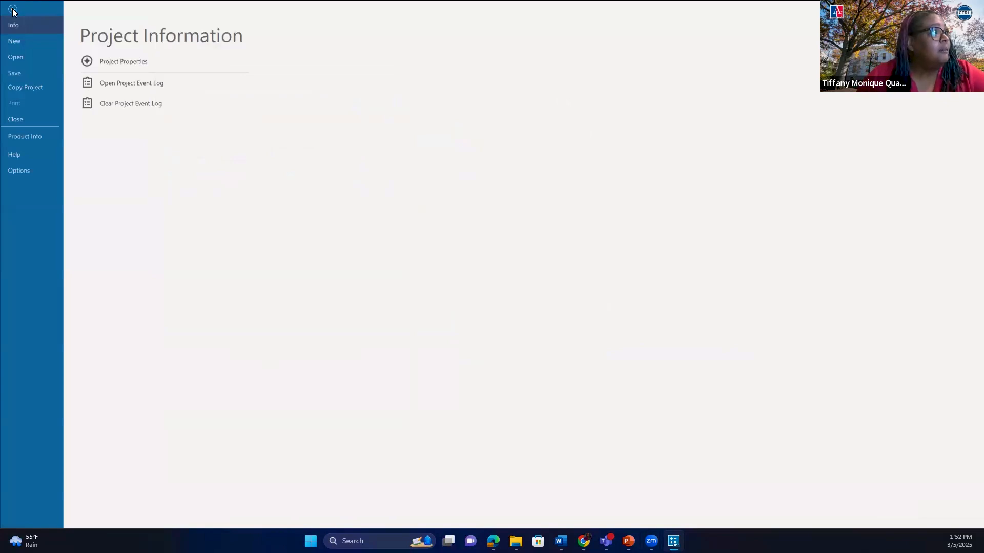
left_click(12, 9)
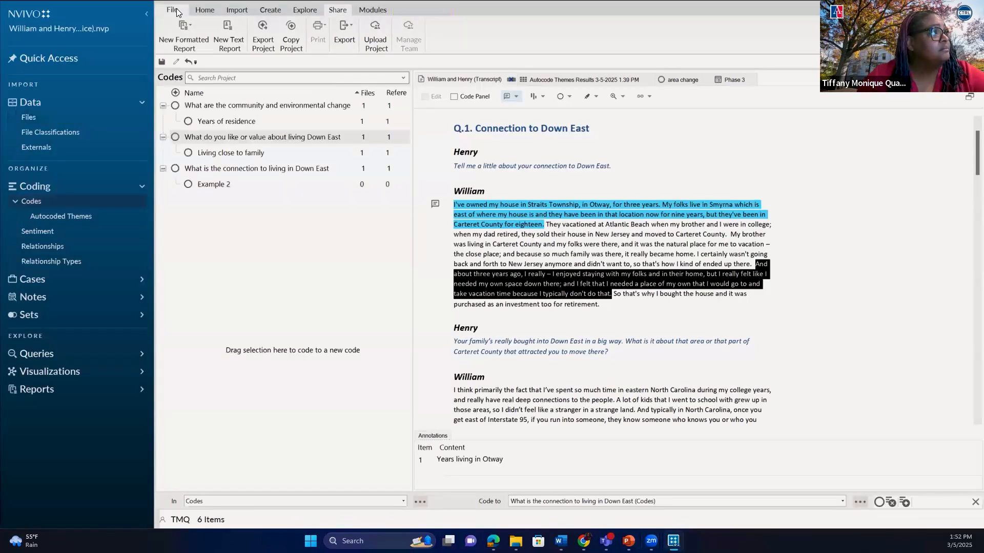
left_click(176, 8)
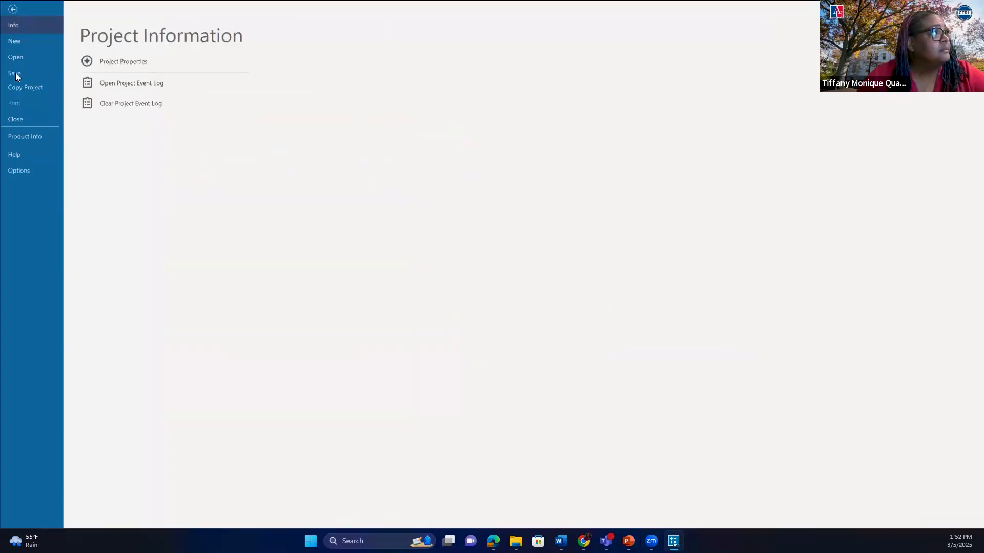
left_click(16, 74)
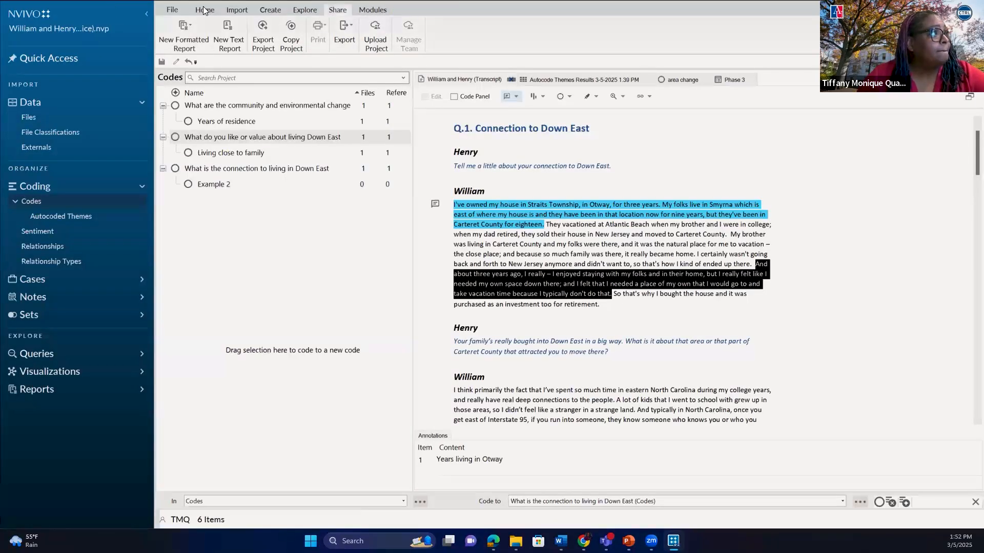
left_click(170, 9)
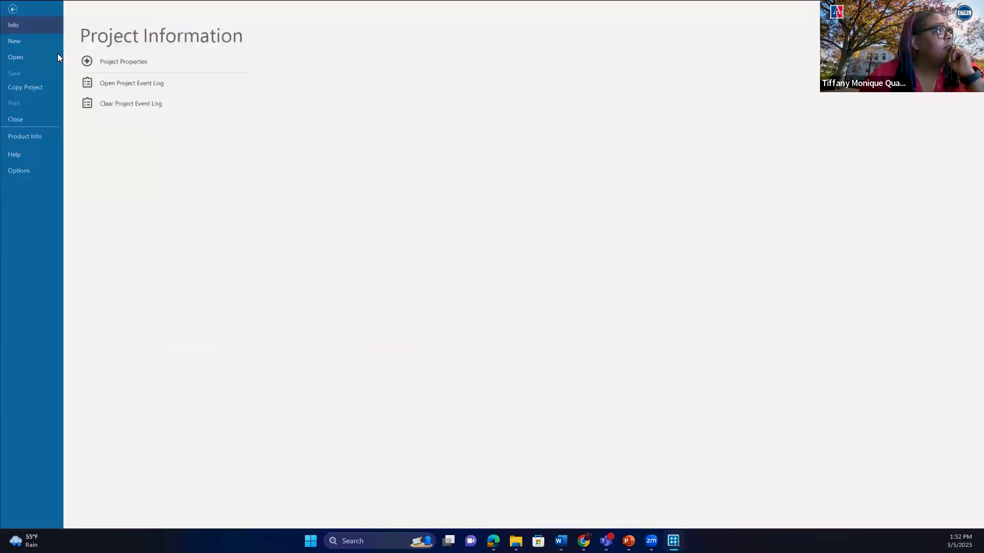
Try to copy the project as a Windows NVivo project onto its own file, William and Henry (Practice).
left_click(34, 86)
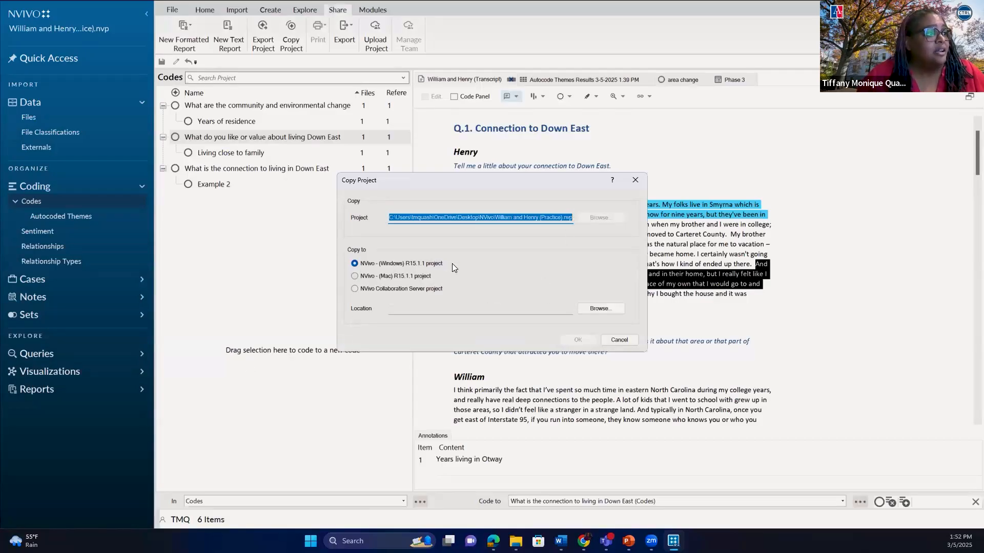
left_click(593, 312)
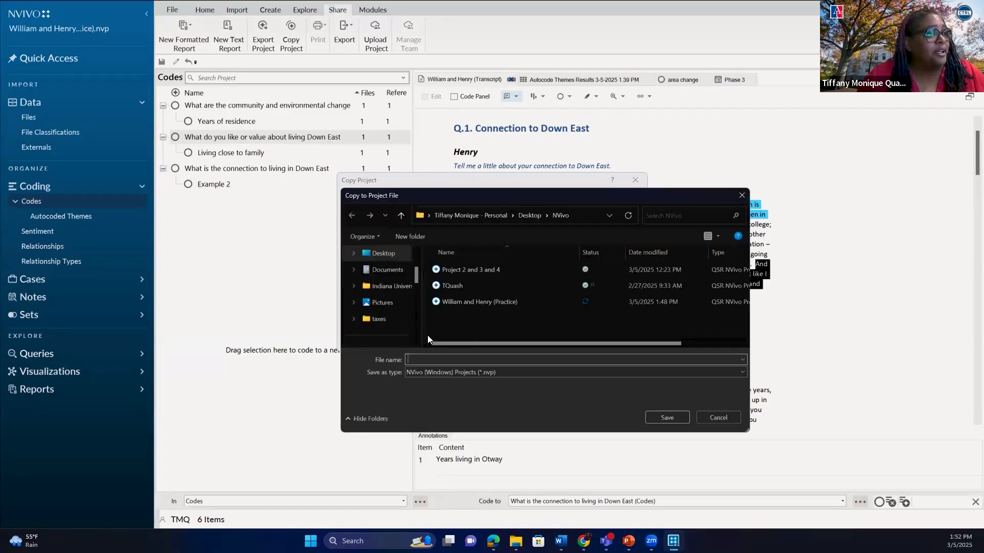
left_click(461, 300)
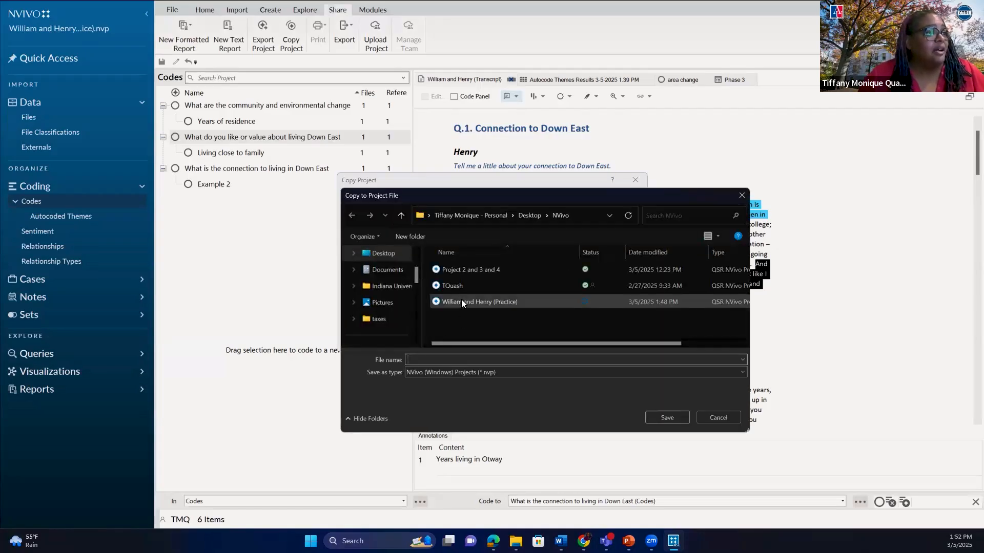
left_click(655, 417)
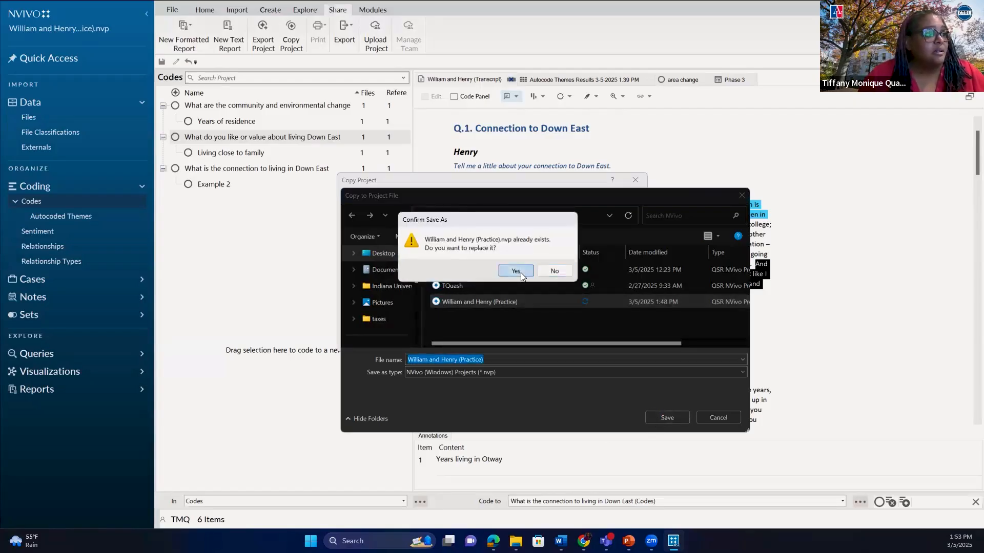
left_click(516, 271)
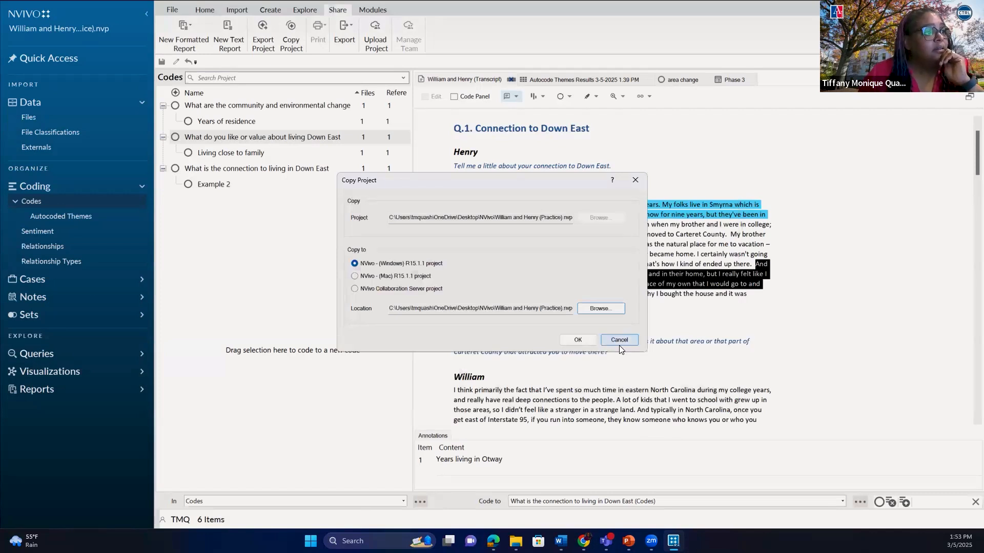
left_click(577, 340)
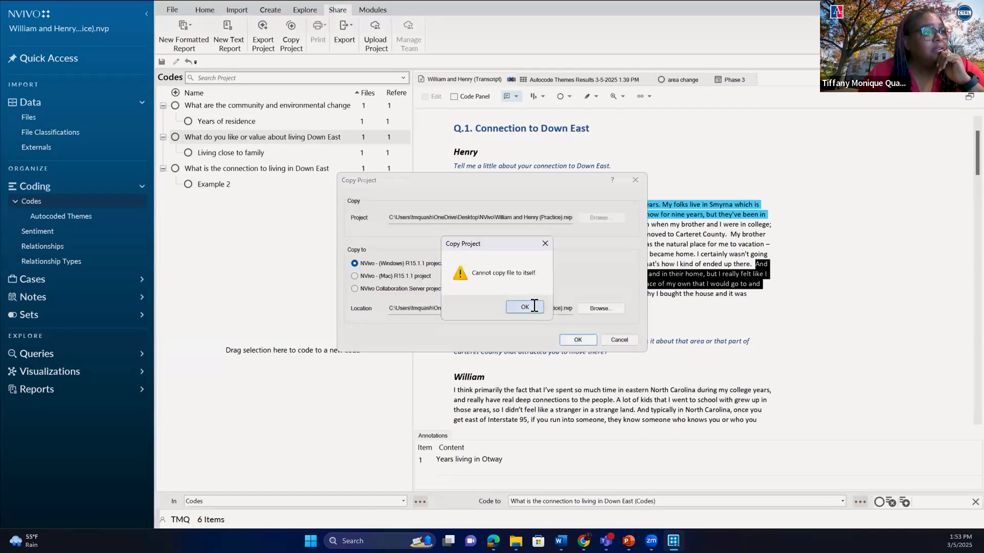
left_click(529, 307)
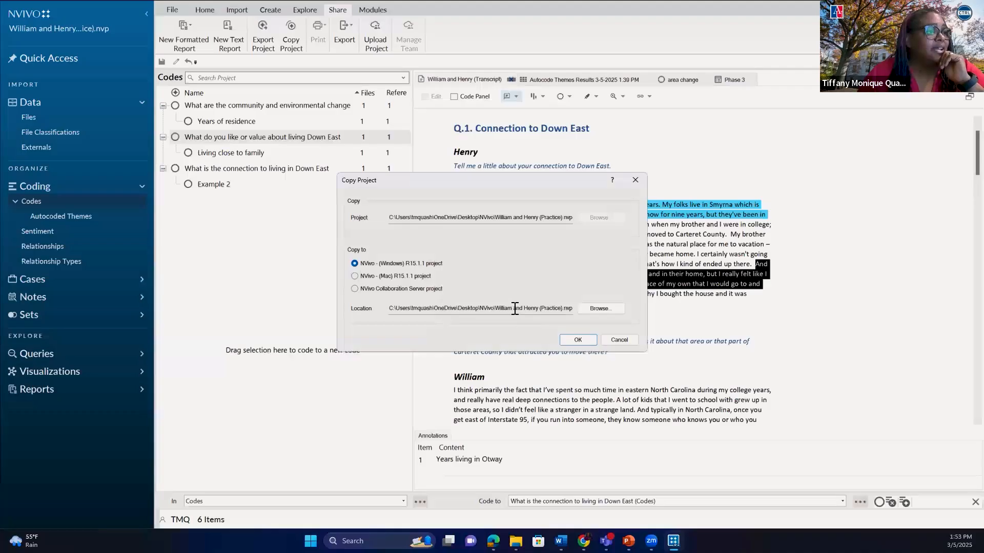
Copy the project to a new Windows NVivo project file named William Interview in the NVivo folder.
left_click(594, 309)
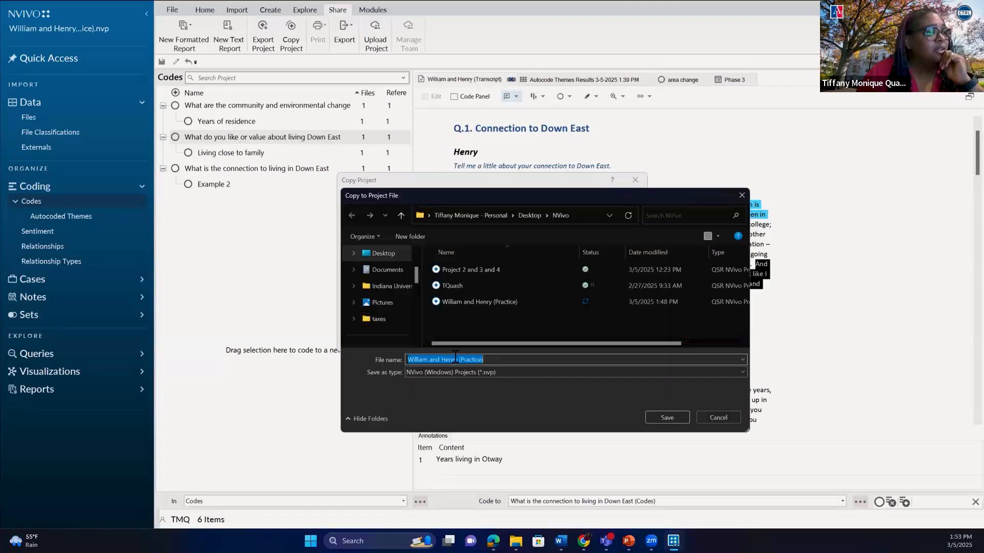
left_click_drag(490, 360, 382, 360)
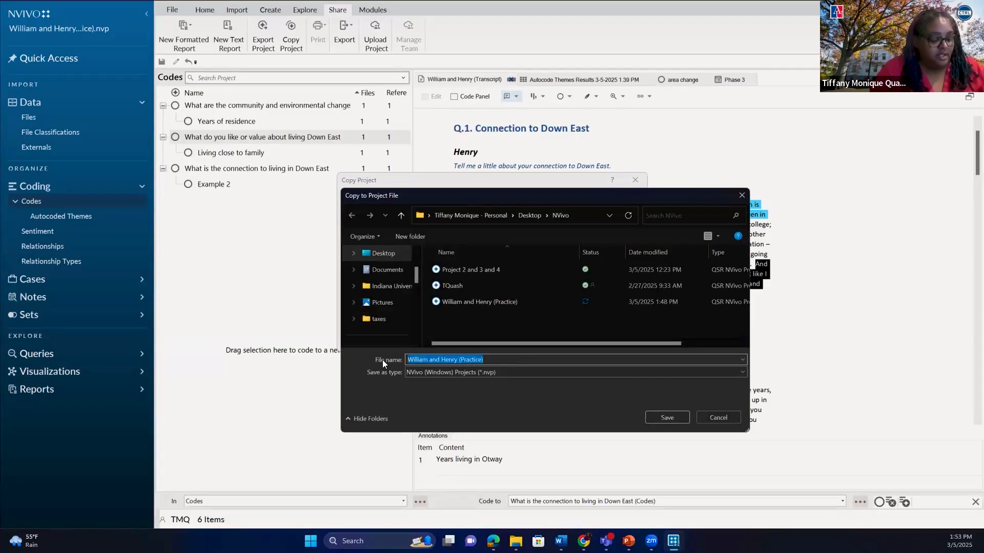
type("William Interview")
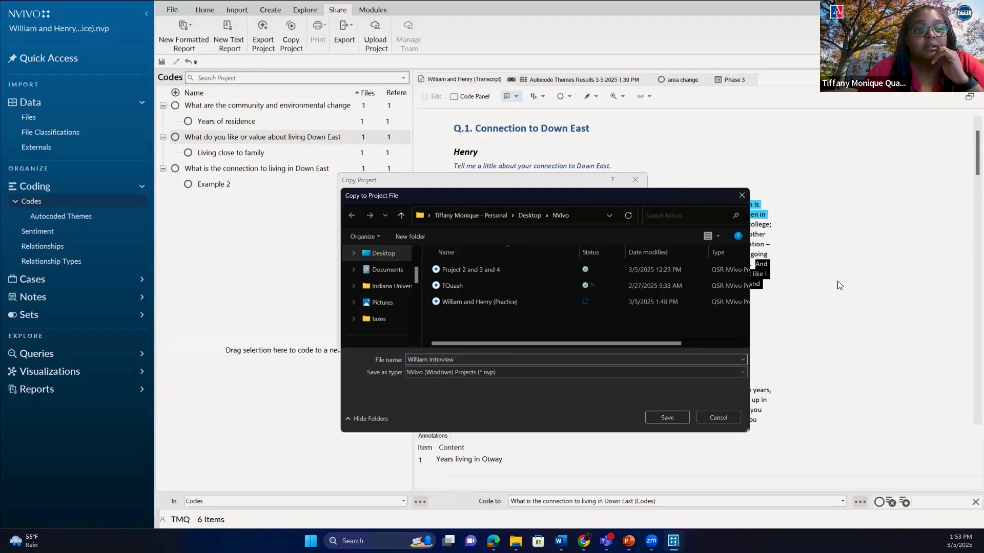
left_click(667, 417)
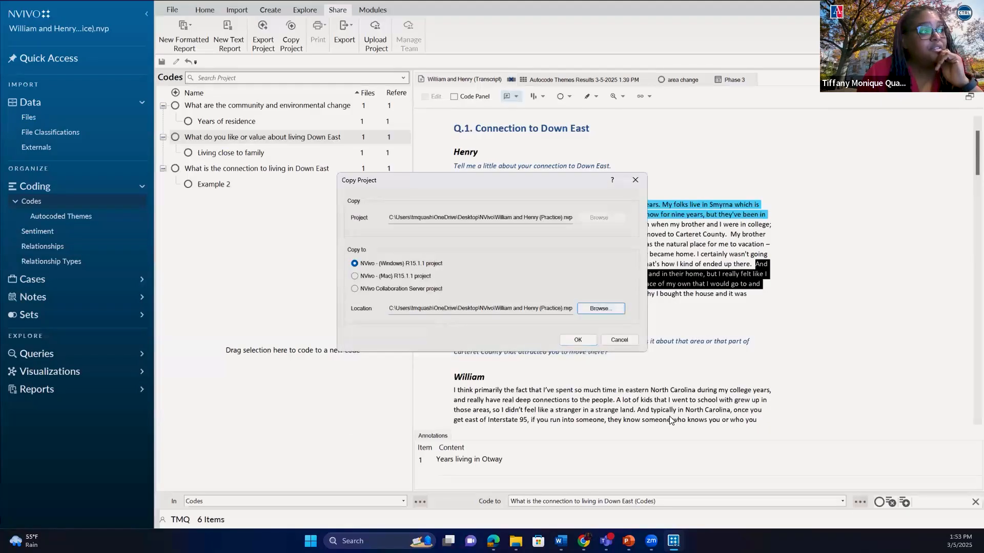
left_click(578, 339)
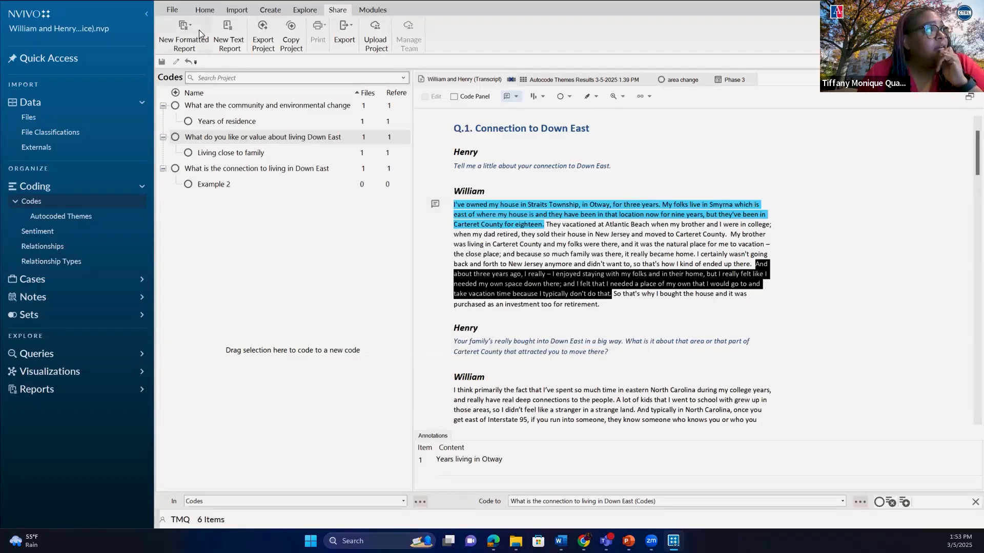
Open the project event log.
left_click(171, 10)
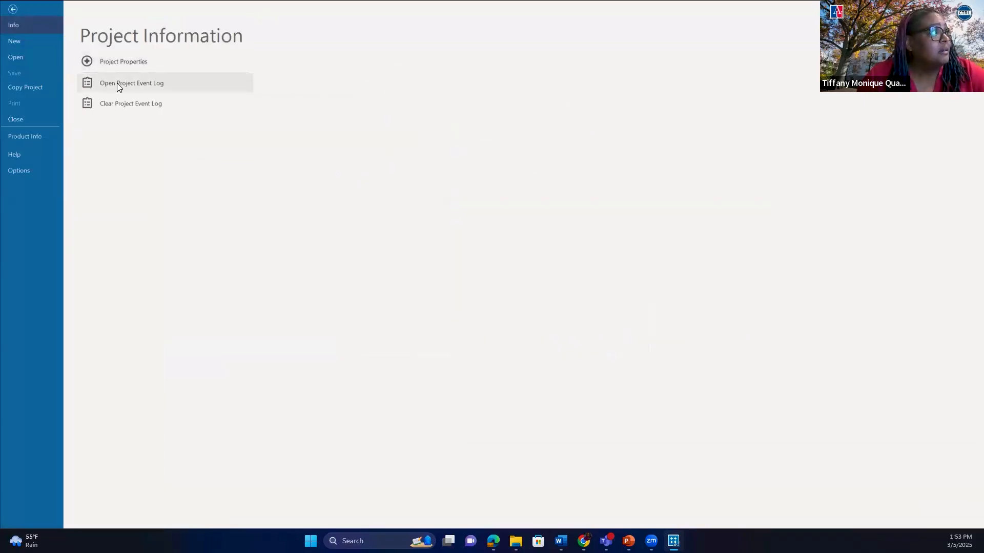
left_click(117, 83)
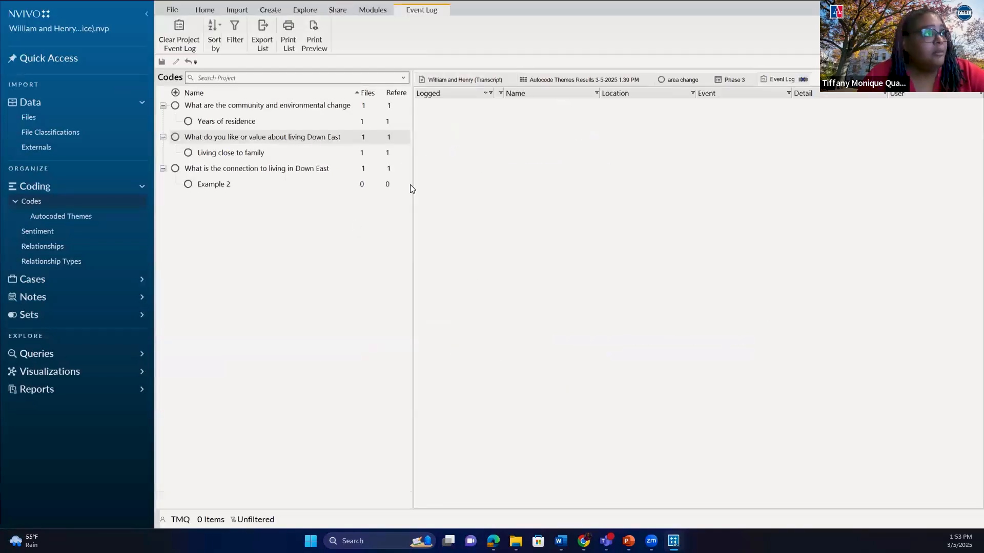
Open the copied project William Interview from the NVivo folder and list its codes.
left_click(172, 9)
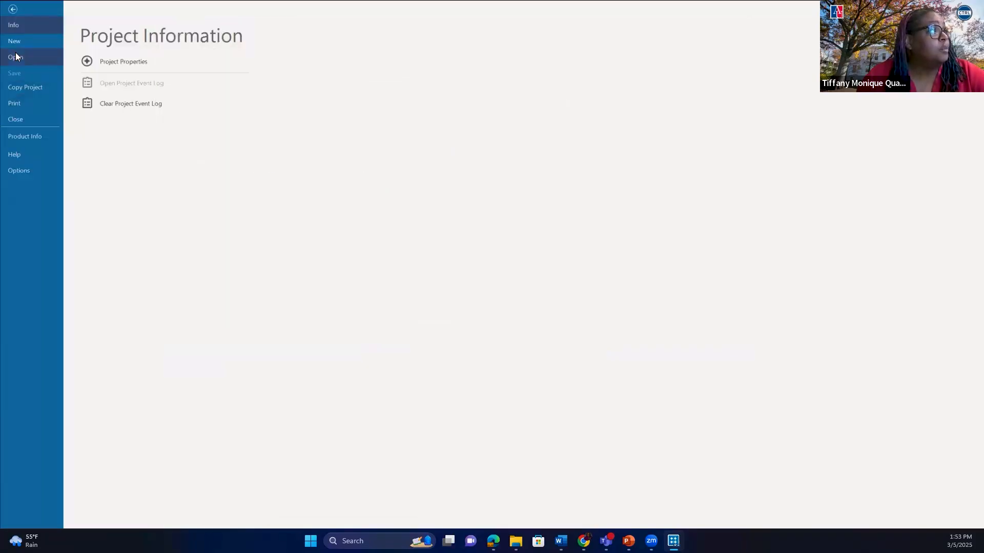
left_click(30, 53)
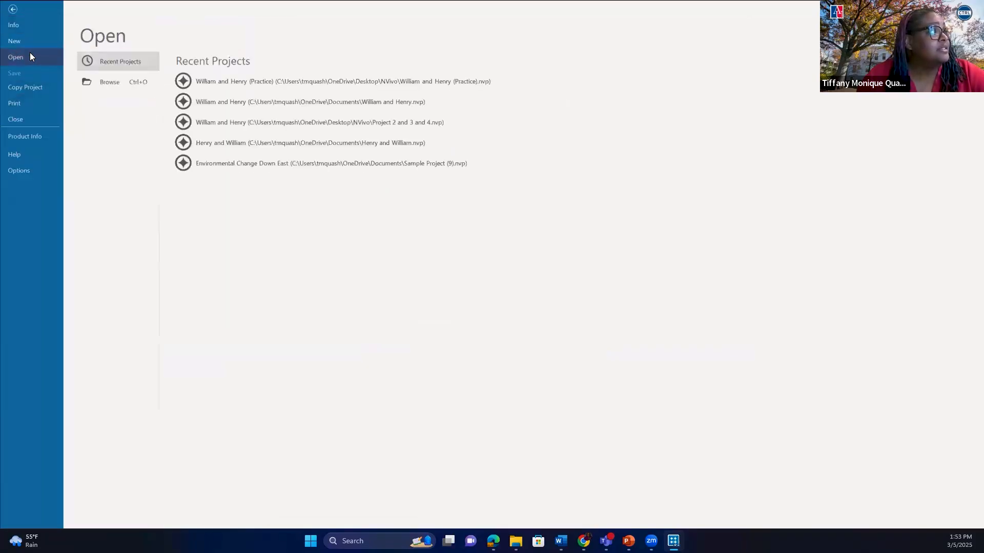
left_click(109, 82)
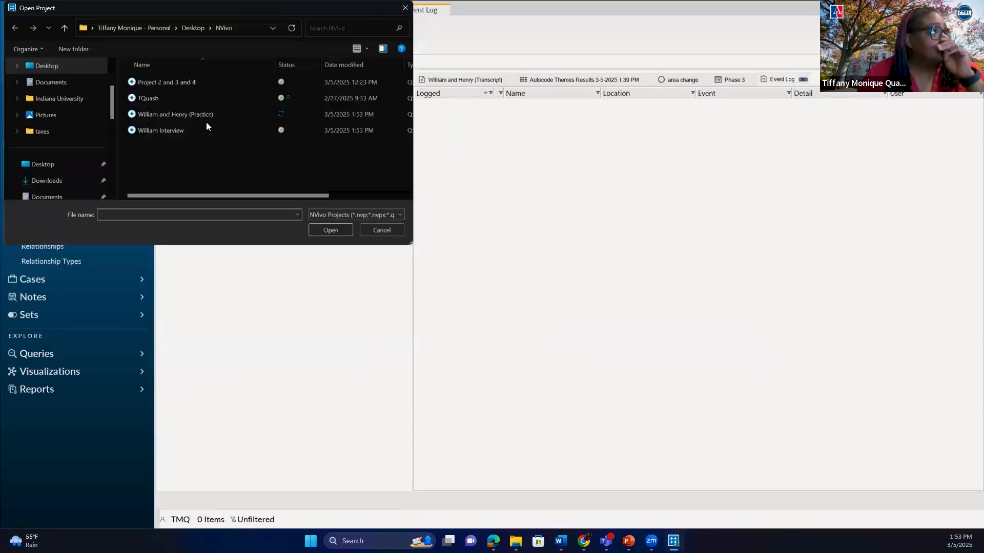
left_click(201, 114)
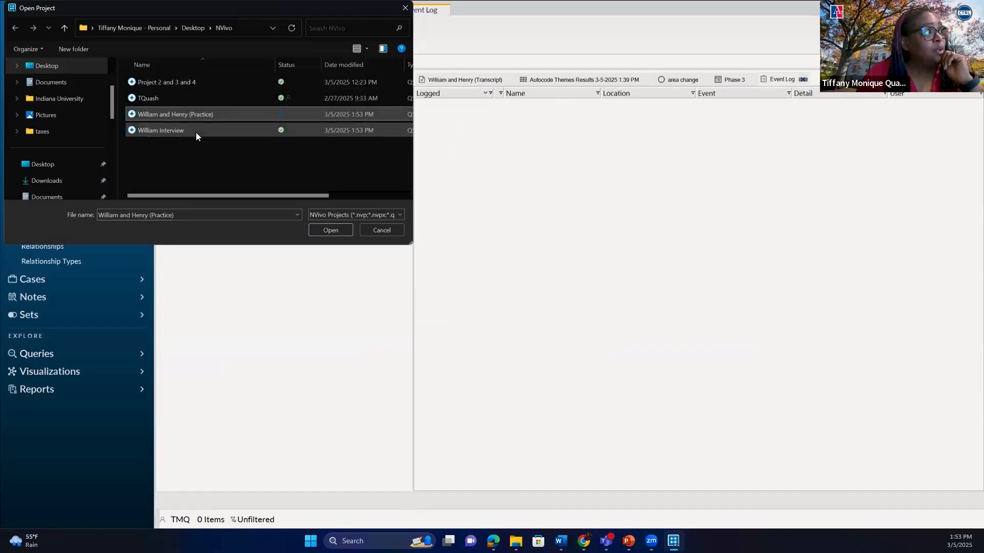
left_click(196, 132)
left_click(336, 231)
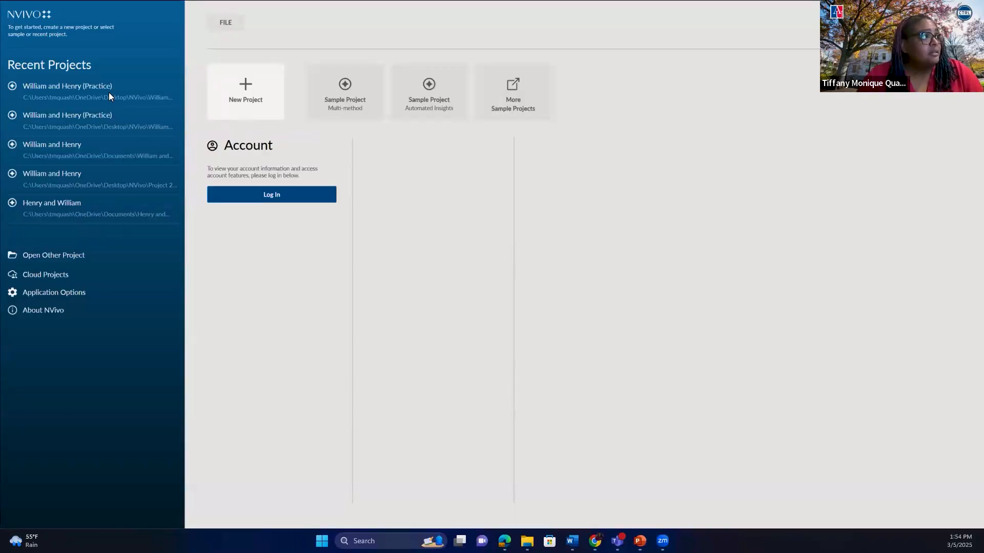
left_click(68, 87)
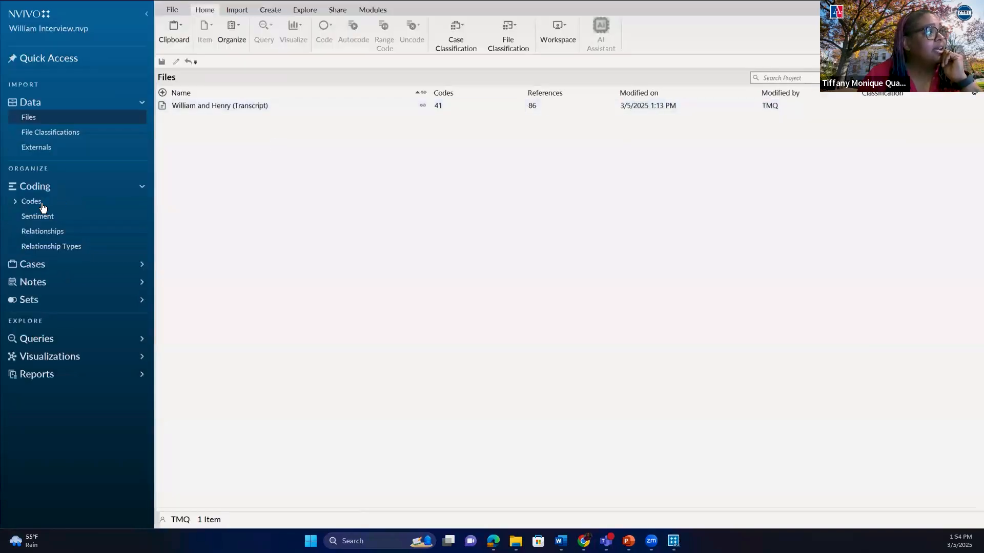
left_click(43, 204)
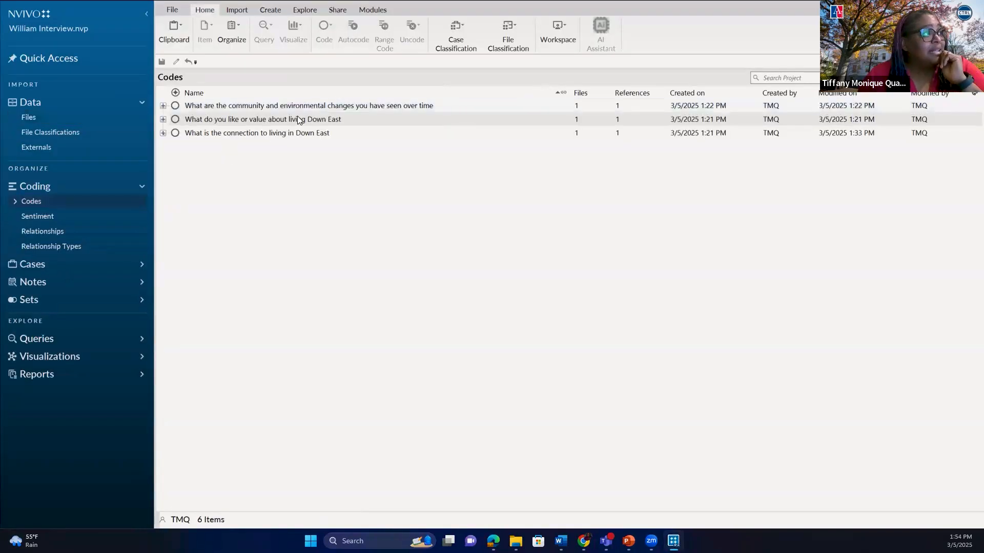
Append "(theme)" to the name of the code about community and environmental changes seen over time.
right_click(341, 104)
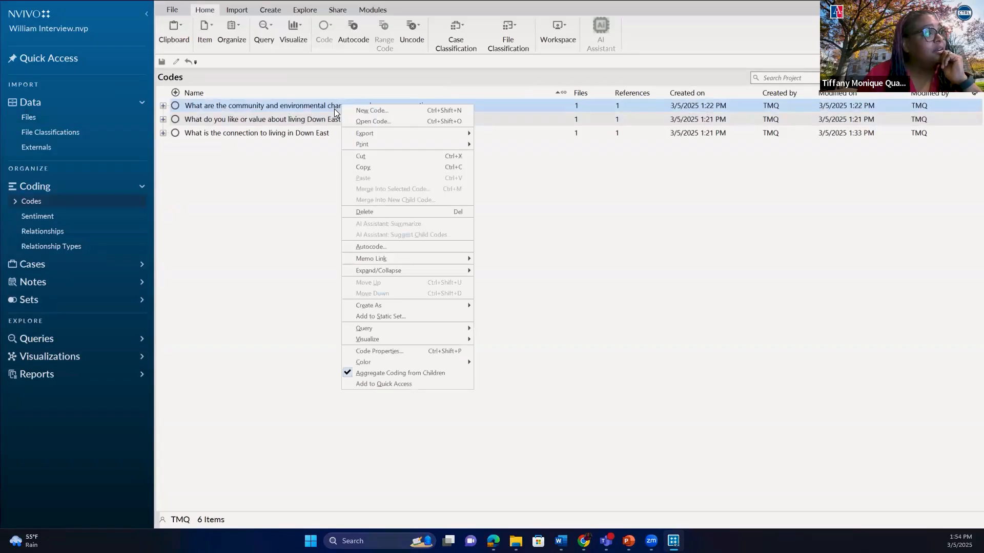
left_click(334, 109)
left_click(206, 106)
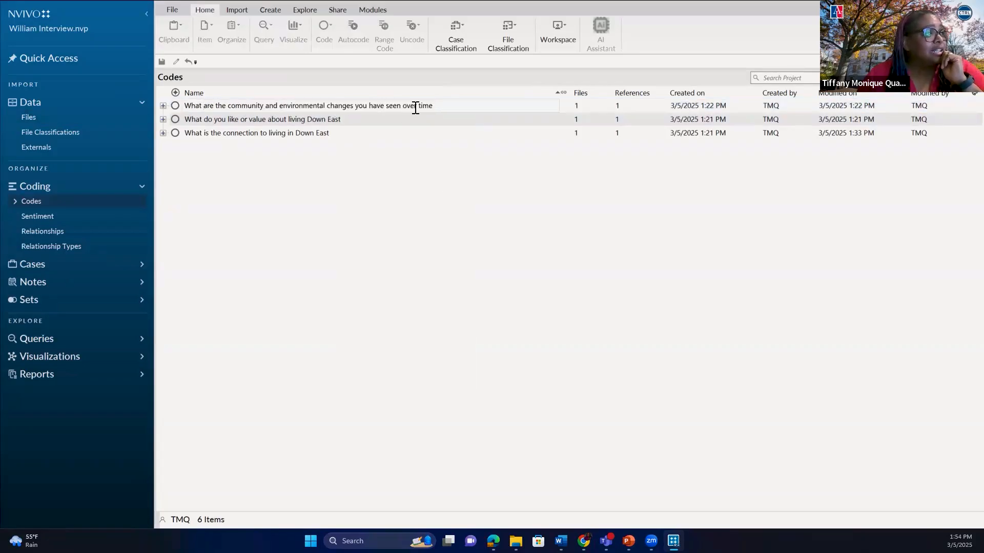
left_click(439, 107)
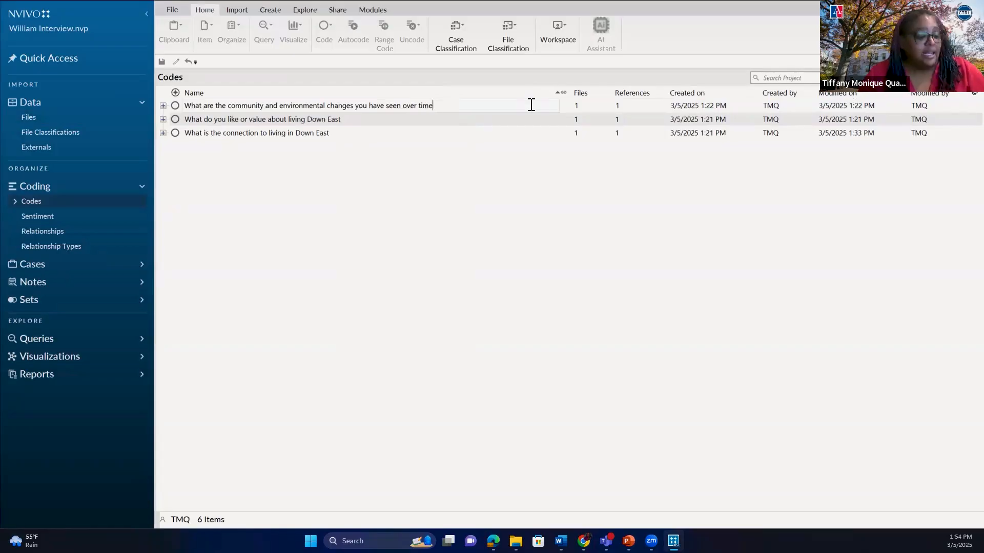
type("(the")
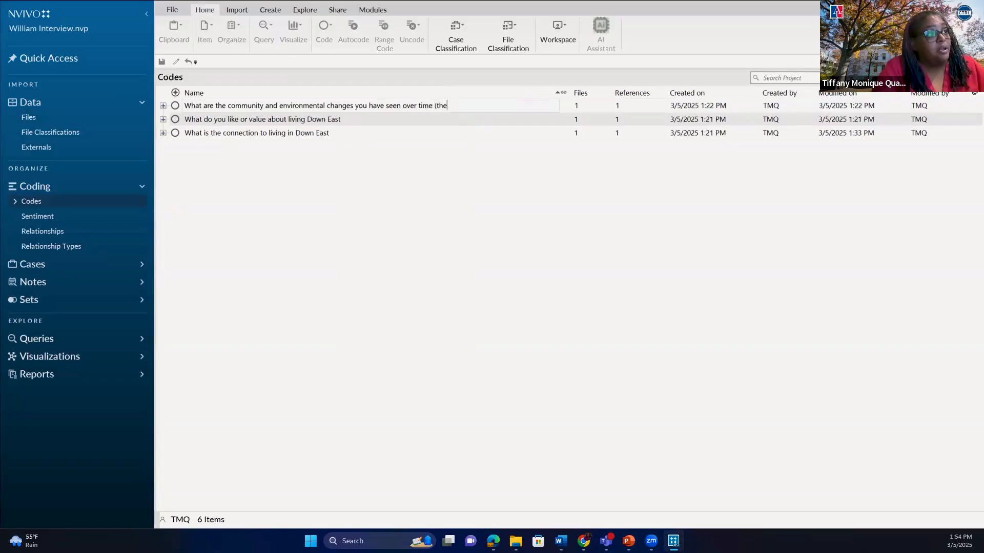
type("me)")
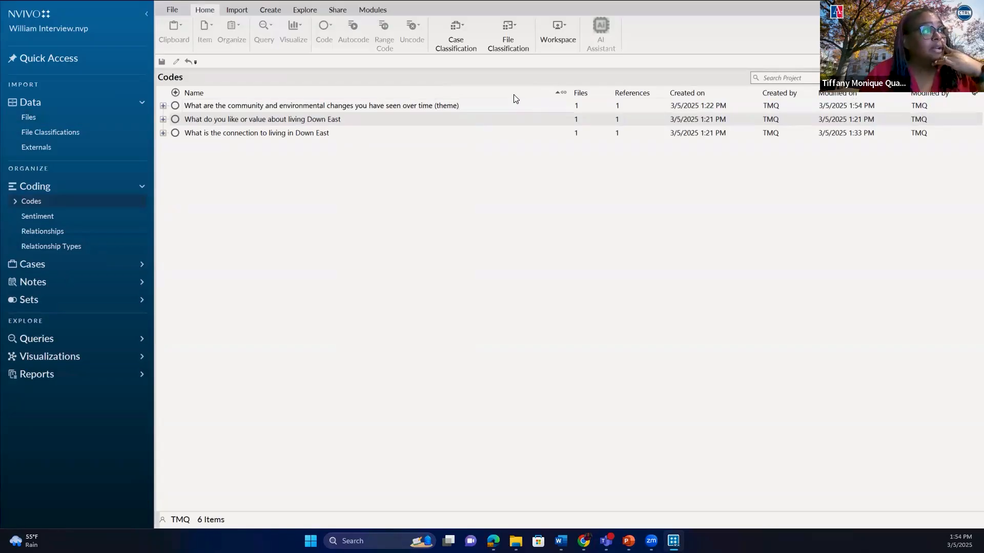
key("Return")
Expand the code "What do you like or value about living Down East" and open its name for editing.
left_click(163, 119)
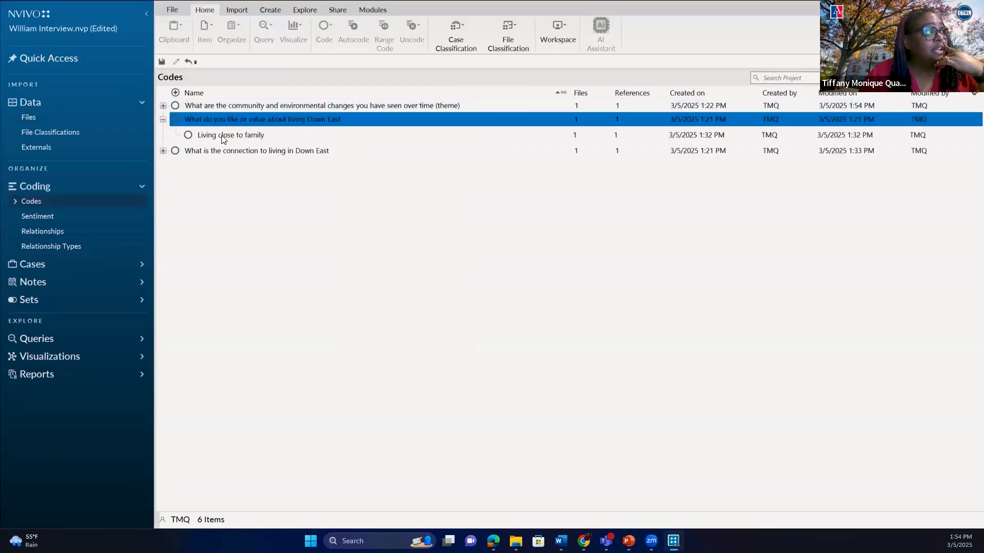
left_click(329, 176)
left_click(331, 121)
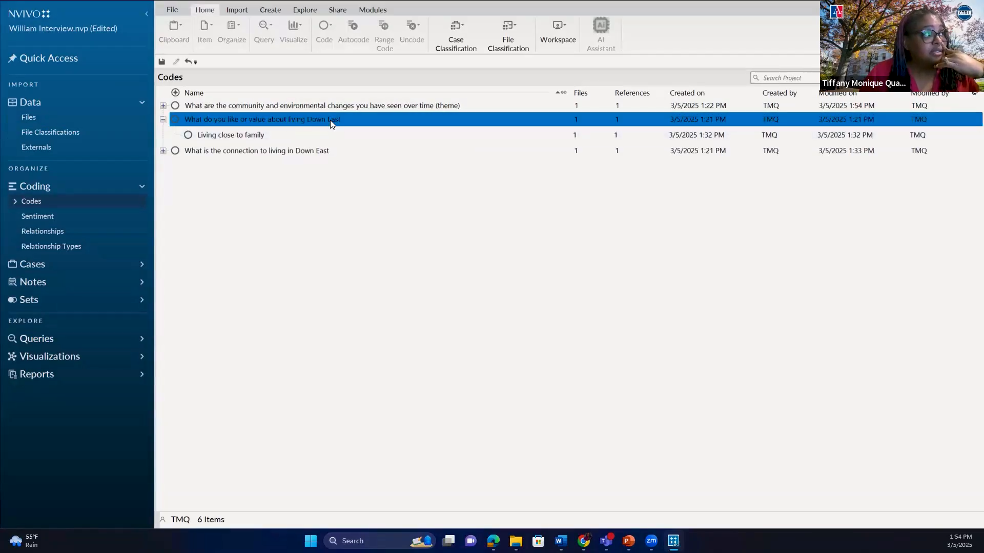
left_click(331, 121)
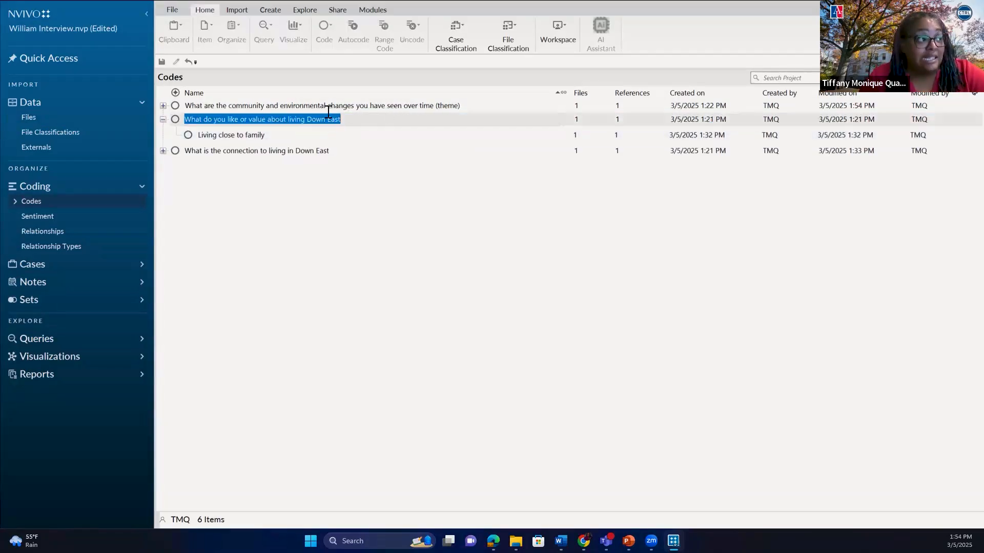
Delete the code about community and environmental changes seen over time from the project.
left_click(303, 104)
right_click(303, 104)
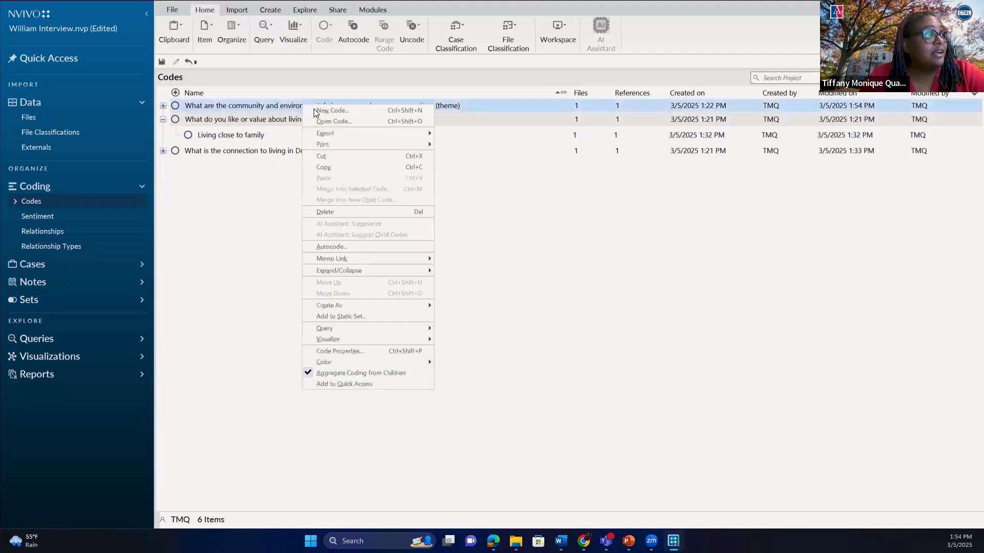
left_click(330, 210)
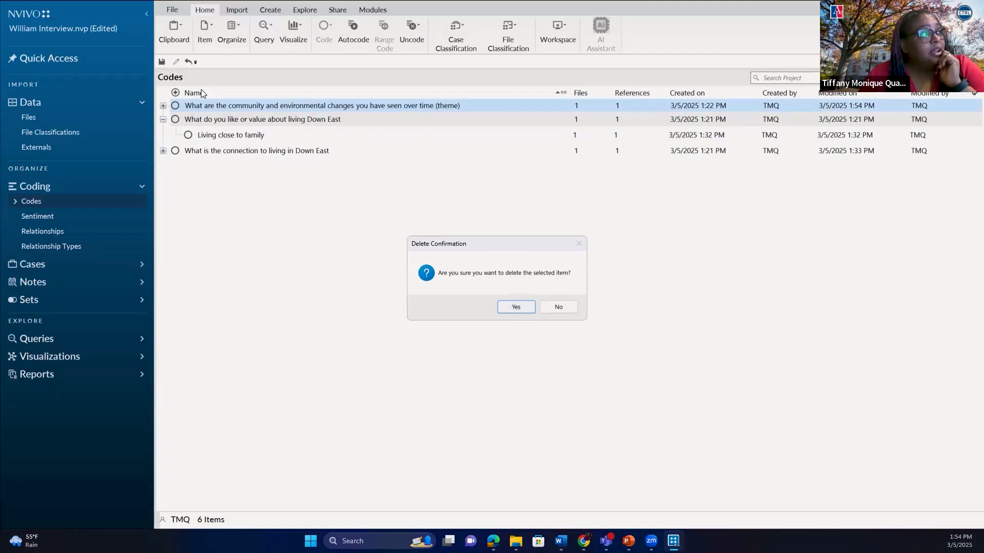
left_click(515, 307)
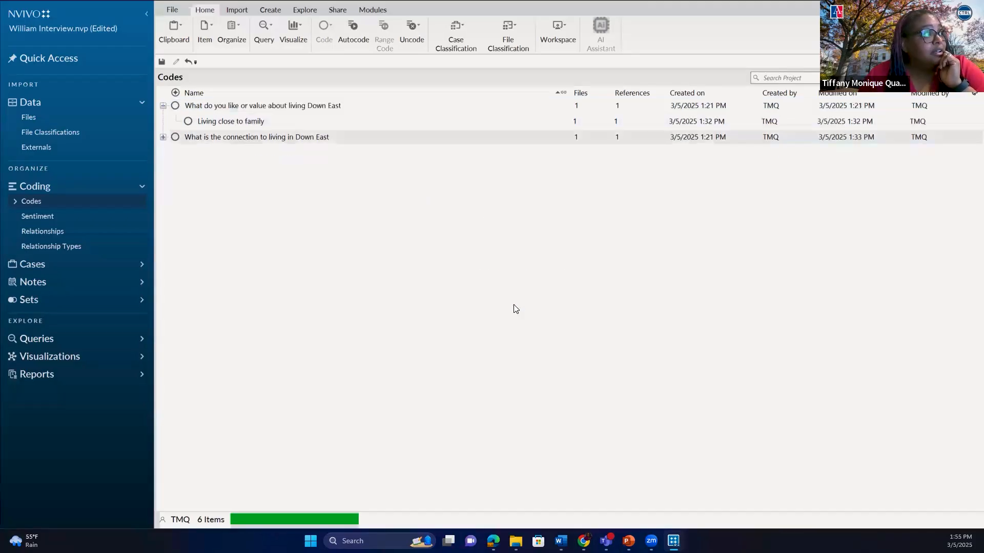
Show the child codes under the two remaining Down East codes.
left_click(164, 106)
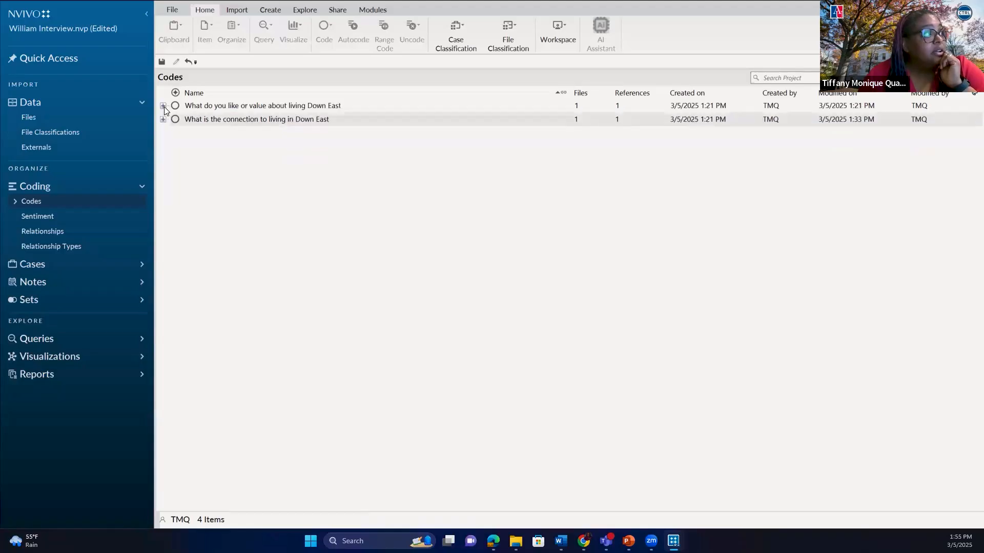
left_click(164, 107)
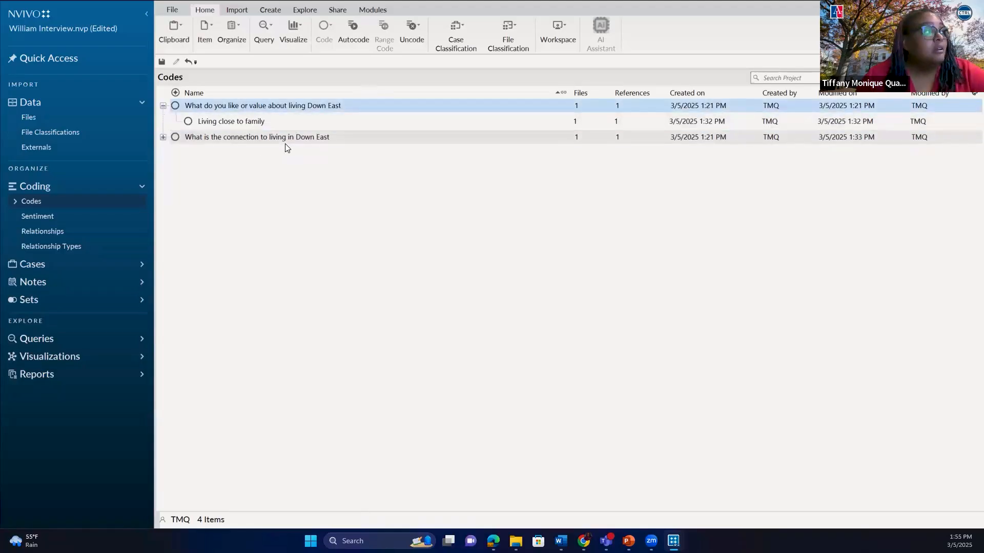
left_click(163, 137)
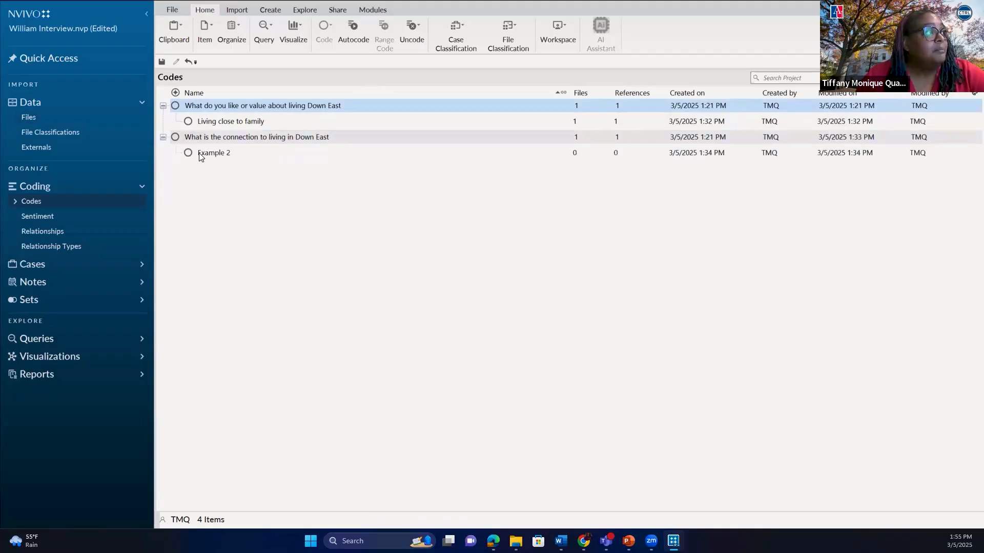
Create a new top-level code named "Down East (Theme)" in the Codes folder.
right_click(51, 202)
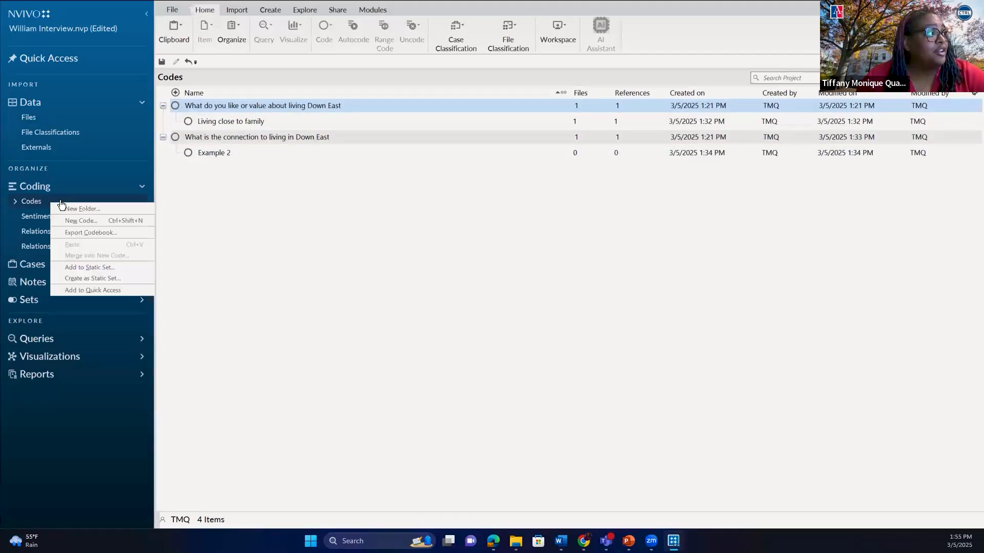
left_click(88, 220)
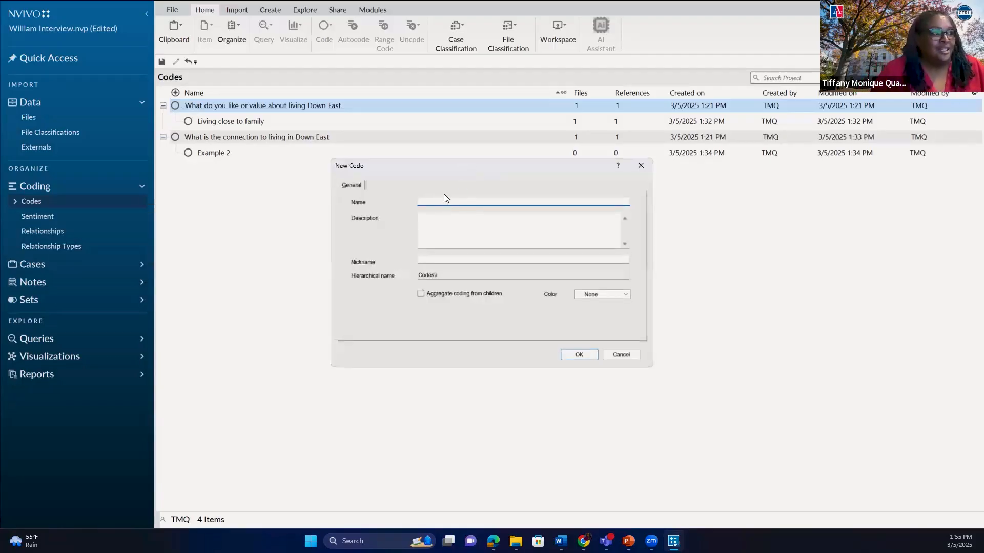
type("Down East (T")
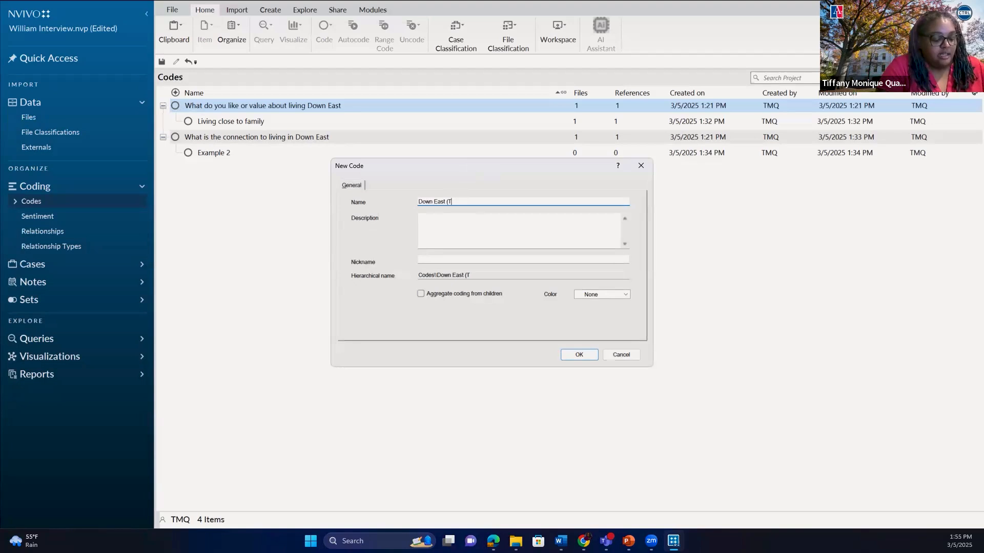
type("heme)")
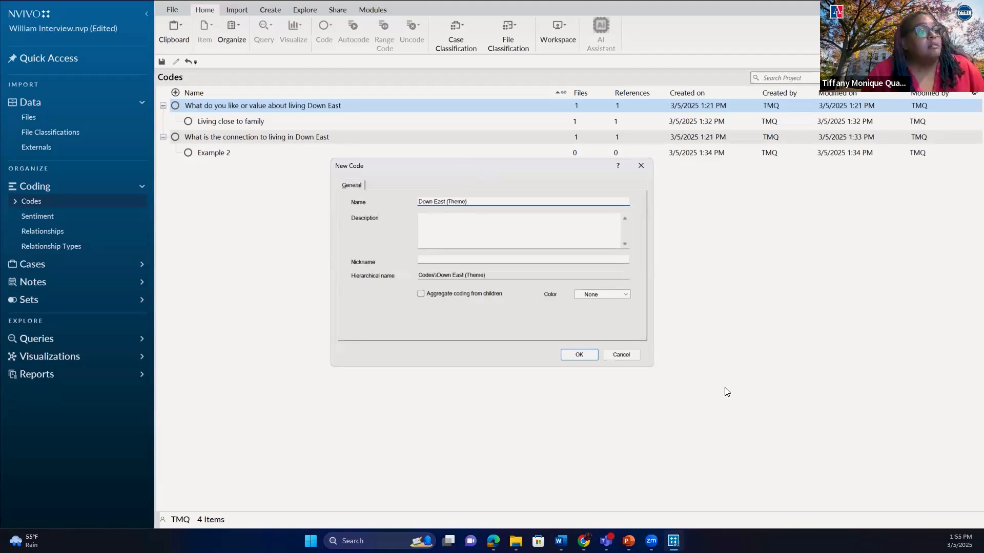
left_click(578, 355)
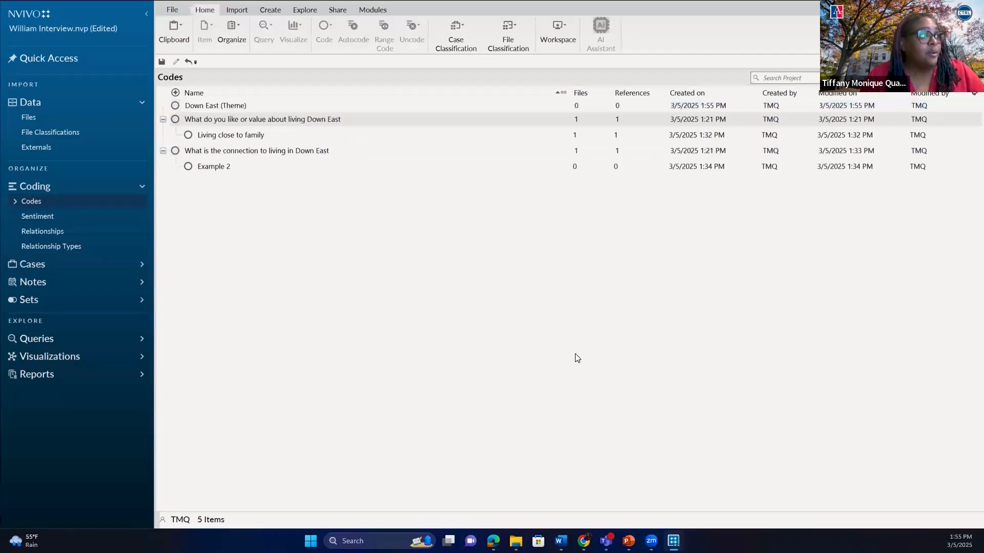